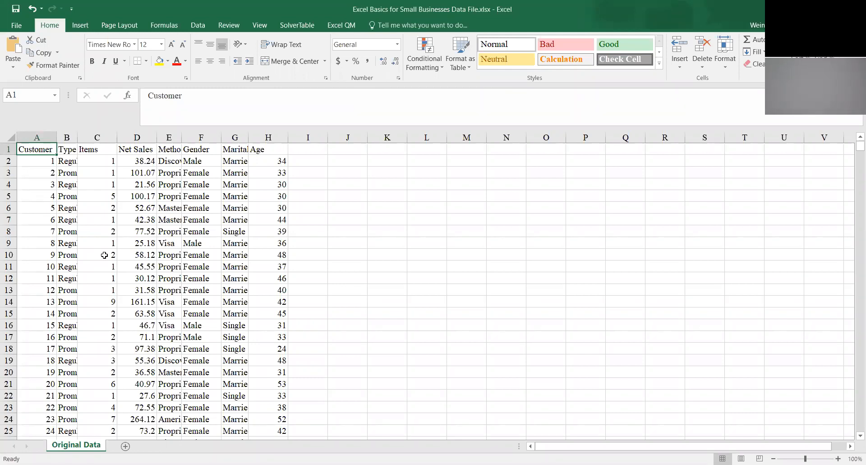
Step: Look through the customer records down to around row 451 and return to the header row
{"action": "key", "text": "Page_Down"}
{"action": "key", "text": "Page_Down"}
{"action": "key", "text": "Page_Down"}
{"action": "key", "text": "Page_Down"}
{"action": "key", "text": "Page_Down"}
{"action": "key", "text": "Page_Down"}
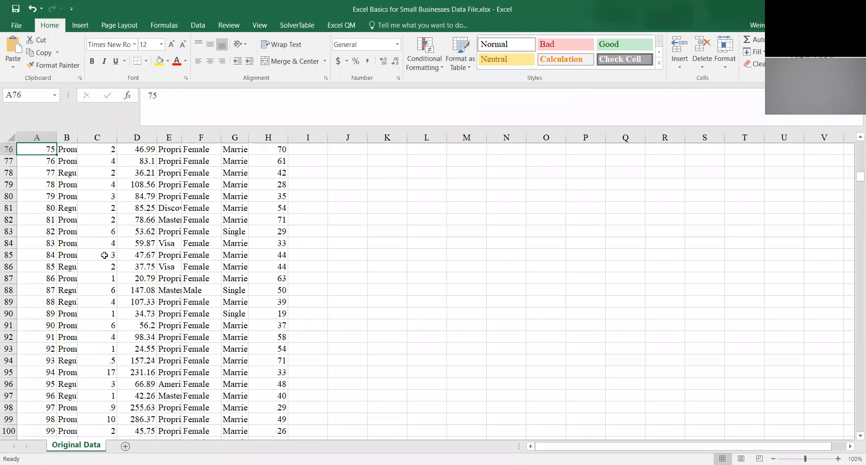
{"action": "key", "text": "Page_Down"}
{"action": "key", "text": "Page_Down"}
{"action": "key", "text": "Page_Down"}
{"action": "key", "text": "Page_Down"}
{"action": "key", "text": "Page_Down"}
{"action": "key", "text": "Page_Down"}
{"action": "key", "text": "Page_Down"}
{"action": "key", "text": "Page_Down"}
{"action": "key", "text": "Page_Down"}
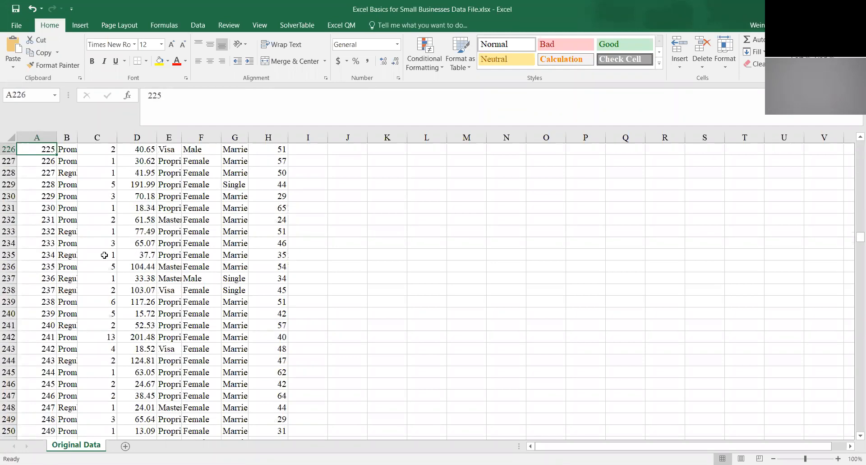
{"action": "key", "text": "Page_Down"}
{"action": "key", "text": "Page_Down"}
{"action": "key", "text": "Page_Down"}
{"action": "key", "text": "Page_Down"}
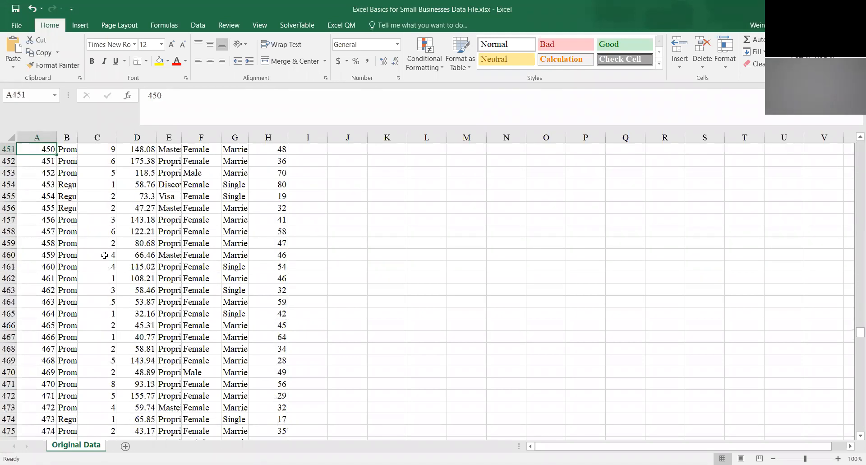
{"action": "key", "text": "Page_Up"}
{"action": "key", "text": "Page_Up"}
{"action": "key", "text": "Page_Up"}
{"action": "key", "text": "Page_Up"}
{"action": "key", "text": "Page_Up"}
{"action": "key", "text": "Page_Up"}
{"action": "key", "text": "Page_Up"}
{"action": "key", "text": "Page_Up"}
{"action": "key", "text": "Page_Up"}
{"action": "key", "text": "Page_Up"}
{"action": "key", "text": "Page_Up"}
{"action": "key", "text": "Page_Up"}
{"action": "key", "text": "Page_Up"}
{"action": "key", "text": "Page_Up"}
{"action": "key", "text": "Page_Up"}
{"action": "key", "text": "Page_Up"}
{"action": "key", "text": "Page_Up"}
{"action": "key", "text": "Page_Up"}
{"action": "key", "text": "Page_Up"}
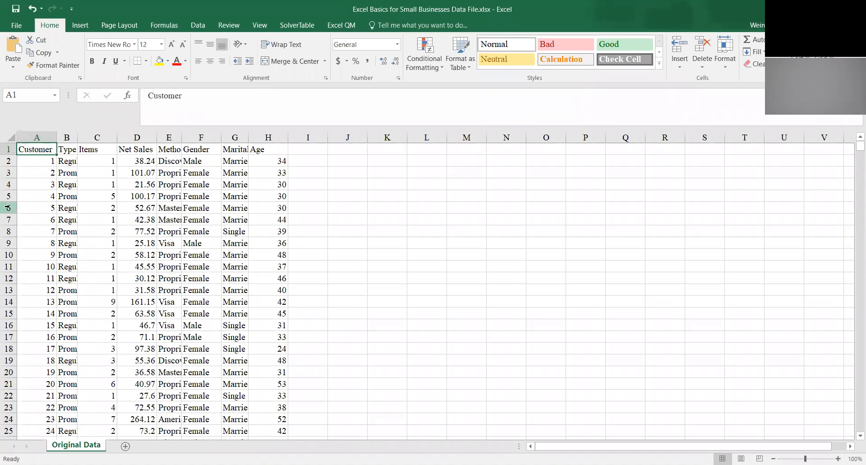
Step: Auto-fit the widths of all columns on the Original Data sheet to their contents
{"action": "left_click", "coordinate": [9, 137]}
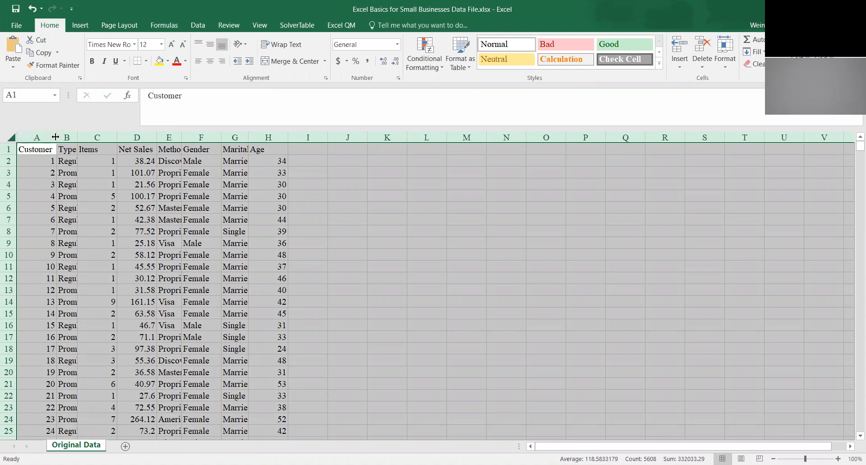
{"action": "double_click", "coordinate": [55, 136]}
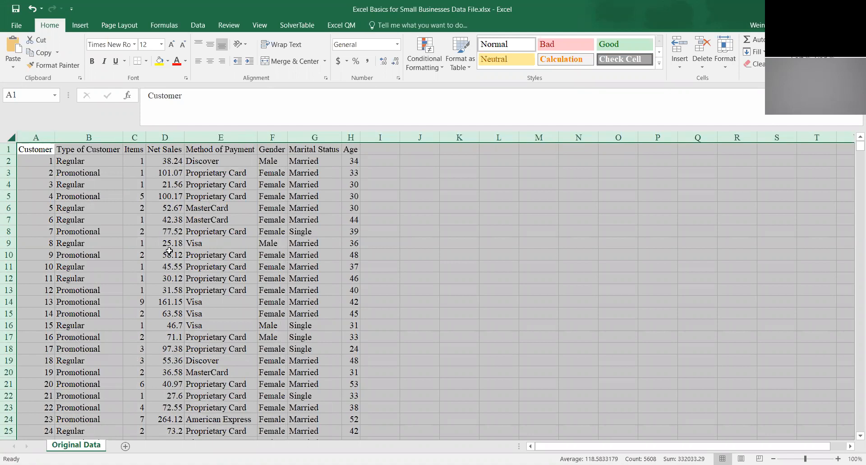
{"action": "left_click", "coordinate": [134, 253]}
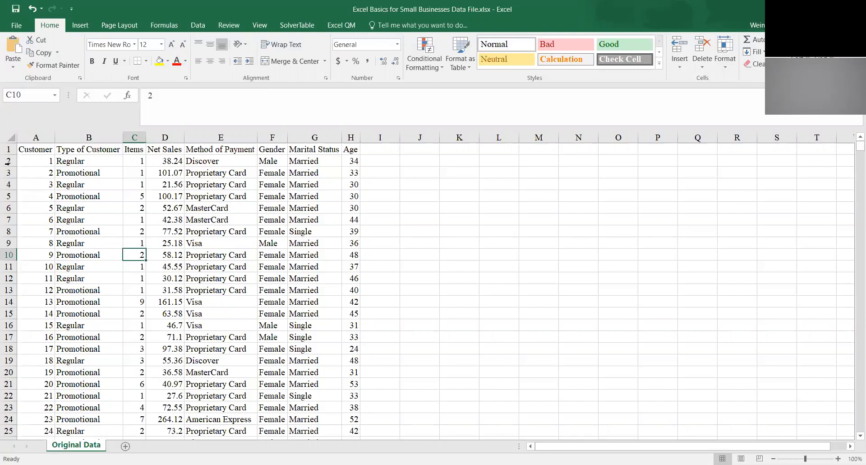
{"action": "left_click", "coordinate": [9, 136]}
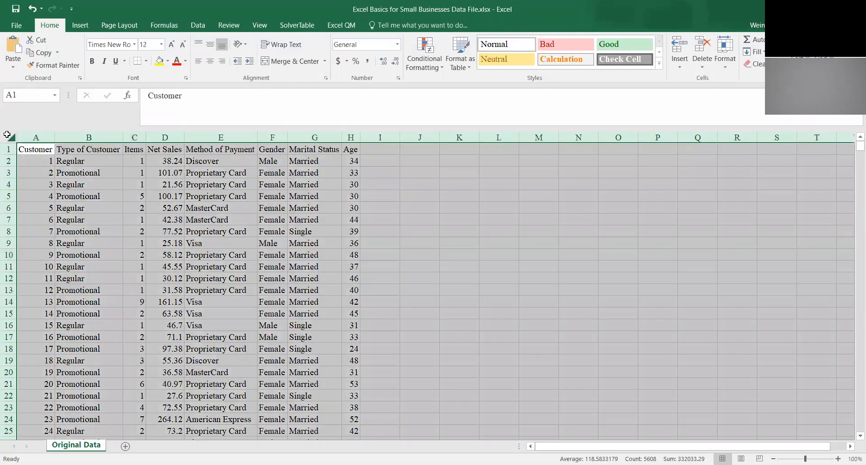
{"action": "left_click", "coordinate": [151, 205]}
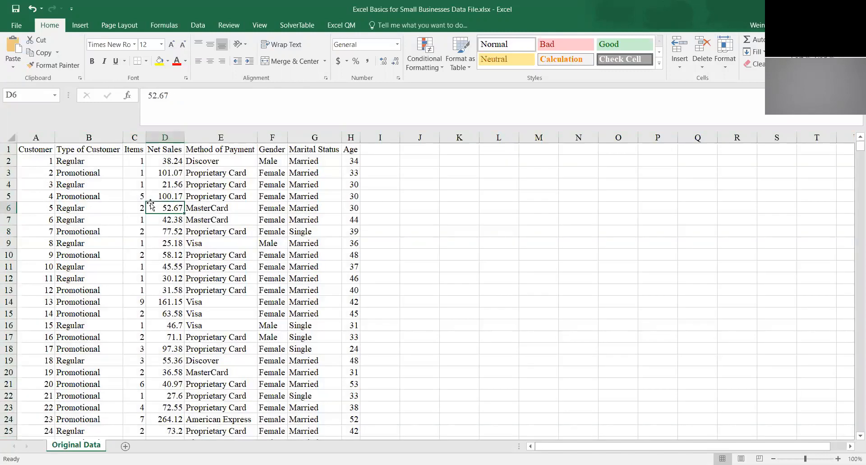
Step: Examine the entries in the Customer and Type of Customer columns
{"action": "left_click", "coordinate": [44, 186]}
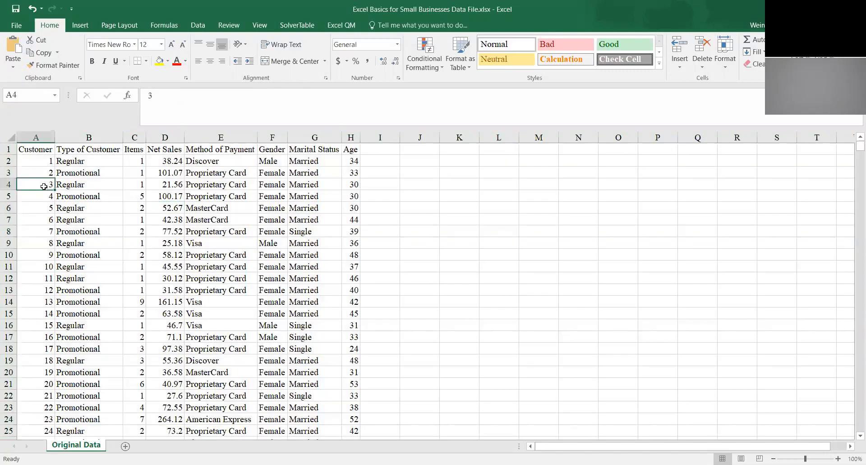
{"action": "key", "text": "Right"}
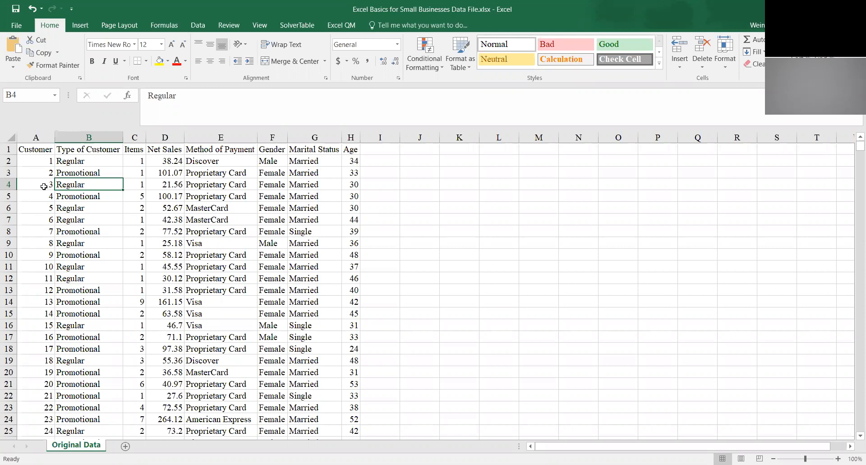
{"action": "left_click", "coordinate": [94, 215]}
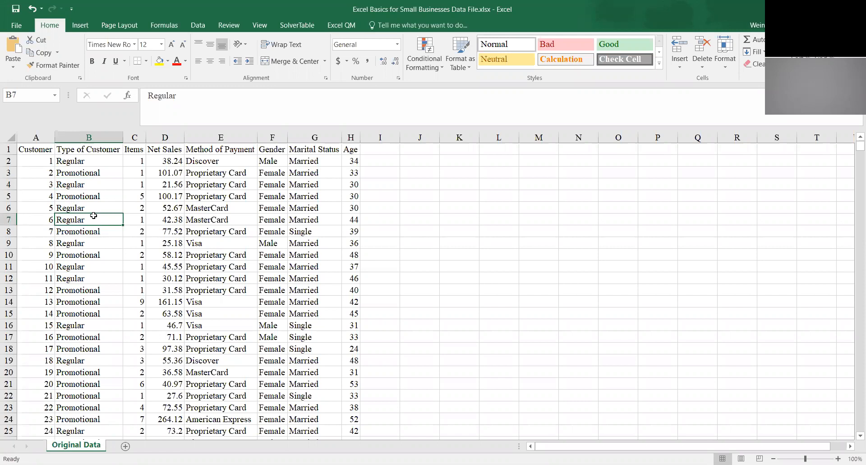
Step: Replace the customer type in cell B3 with the shortened entry Promo
{"action": "left_click", "coordinate": [96, 173]}
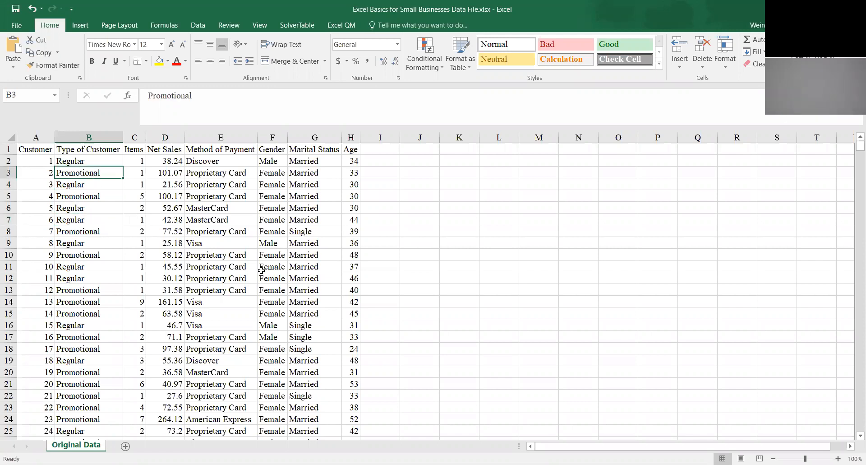
{"action": "type", "text": "Promo"}
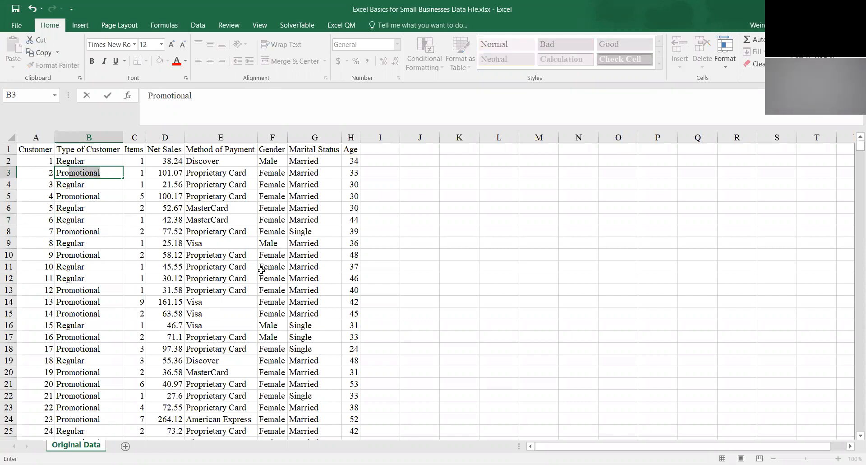
{"action": "key", "text": "Delete"}
{"action": "key", "text": "Return"}
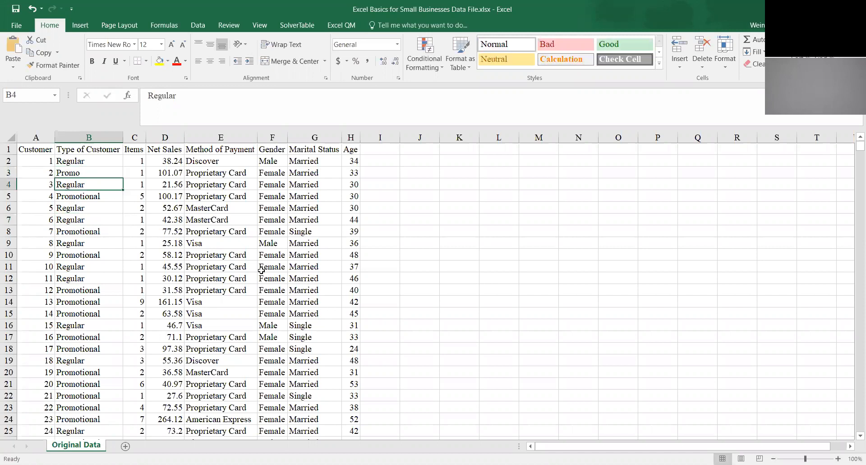
Step: Set the customer type in cell B3 back to Promotional
{"action": "key", "text": "Up"}
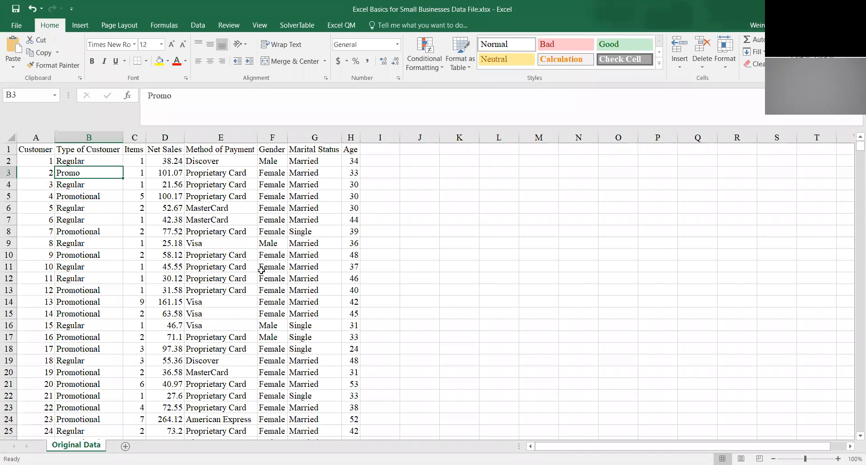
{"action": "type", "text": "Promotional"}
{"action": "key", "text": "Return"}
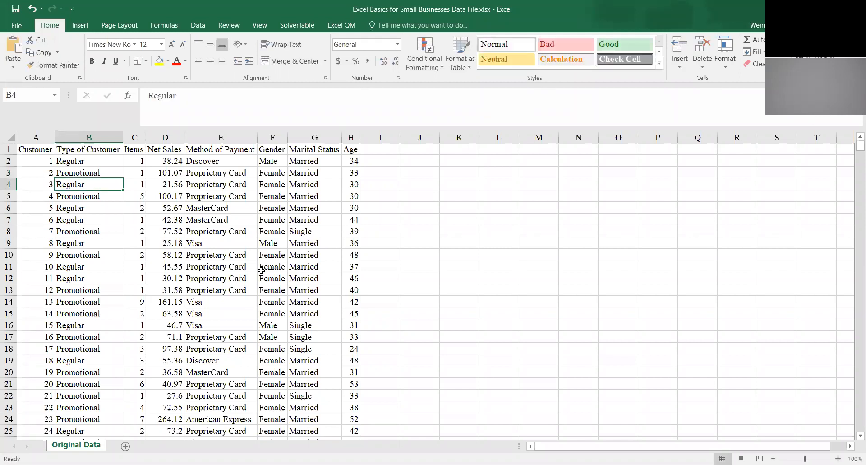
Step: Examine row 4 field by field, from Items and Net Sales through Method of Payment, Gender and Marital Status to Age
{"action": "key", "text": "Right"}
{"action": "key", "text": "Right"}
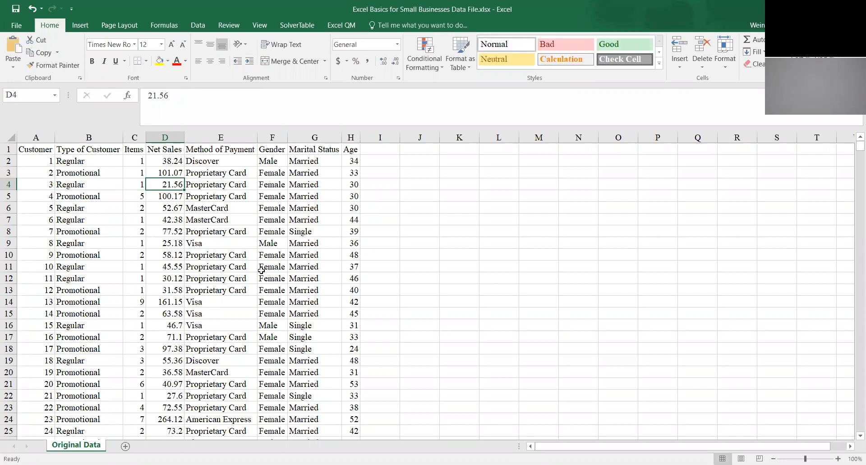
{"action": "key", "text": "Left"}
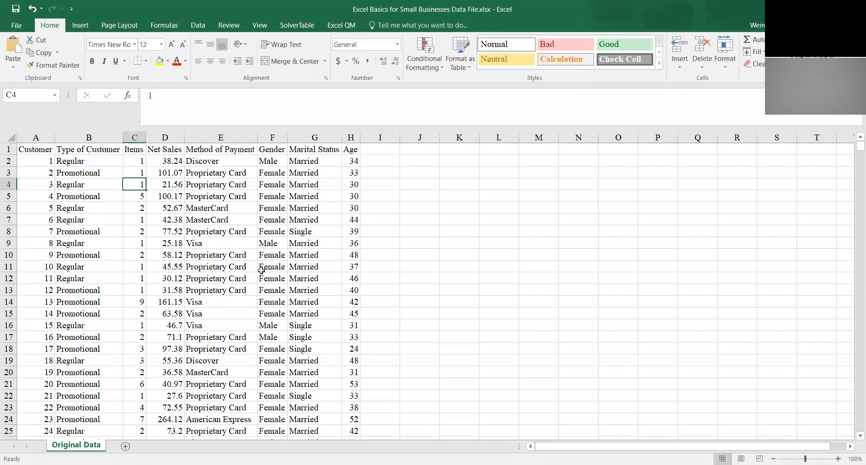
{"action": "key", "text": "Right"}
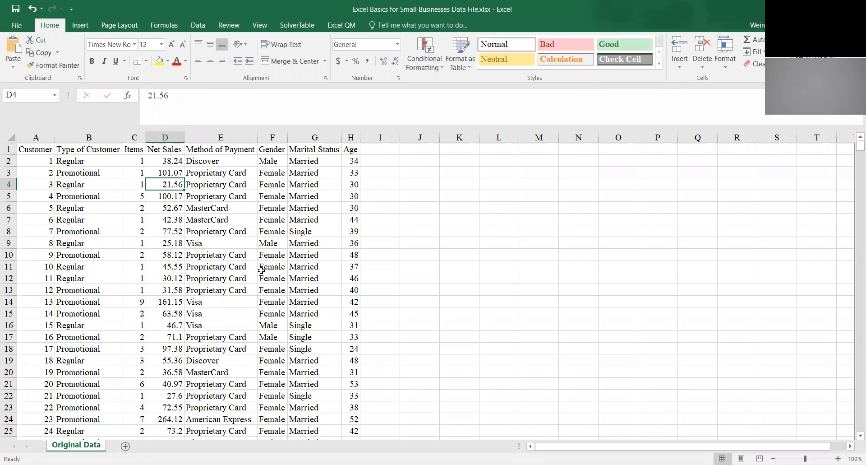
{"action": "key", "text": "Right"}
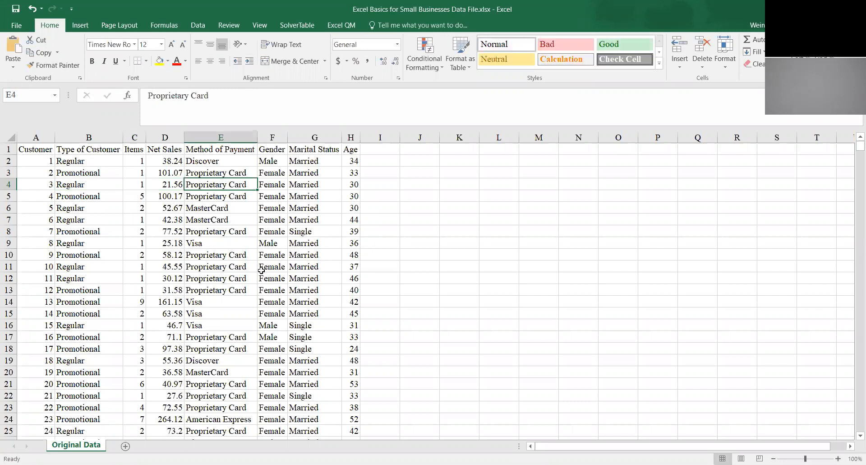
{"action": "key", "text": "Right"}
{"action": "key", "text": "Right"}
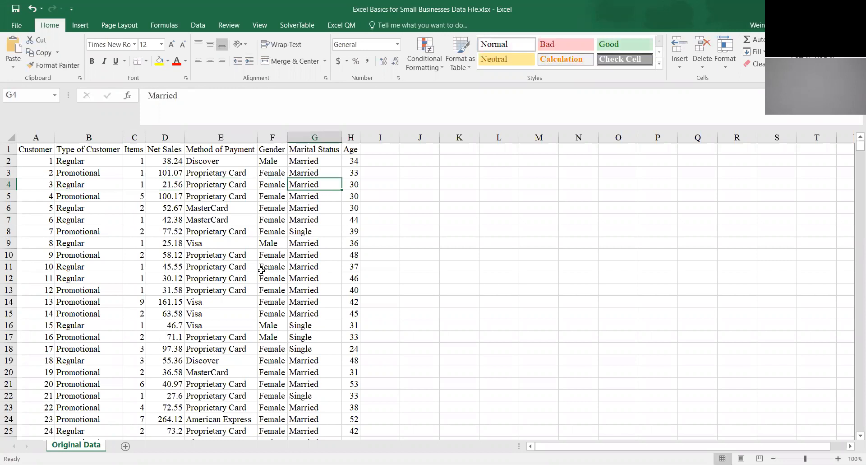
{"action": "key", "text": "Right"}
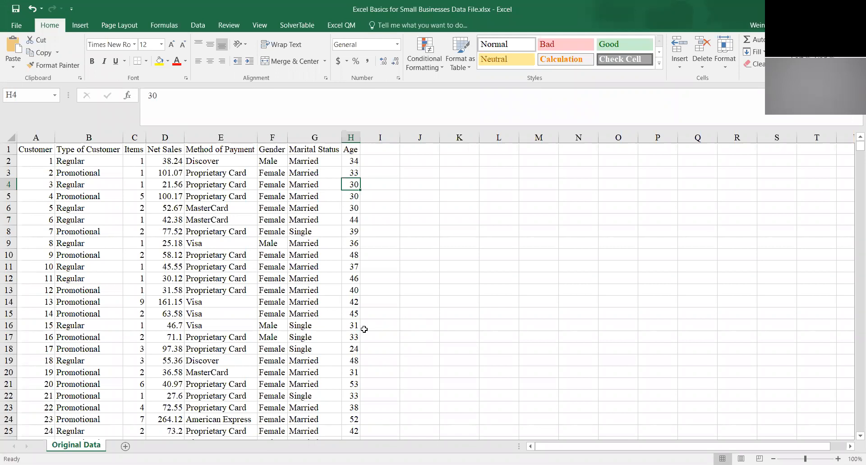
{"action": "key", "text": "alt+Tab"}
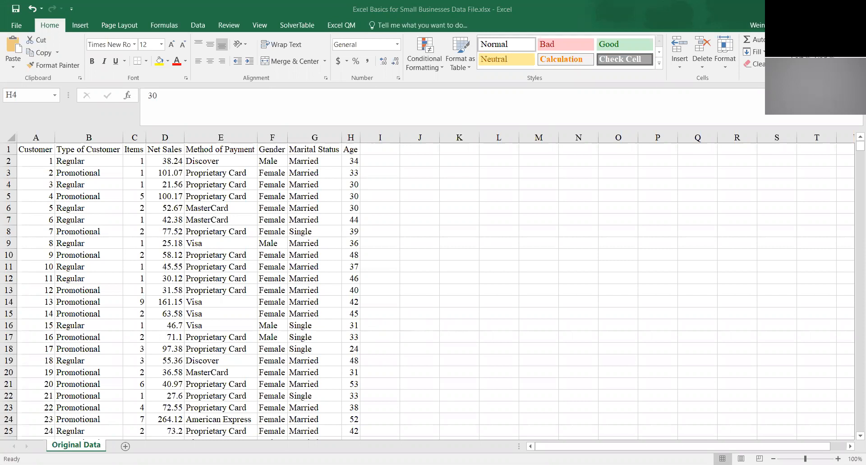
{"action": "left_click", "coordinate": [448, 372]}
{"action": "key", "text": "alt+Tab"}
Step: Create a copy of the Original Data sheet at the end of the same workbook, Excel Basics for Small Businesses Data File.xlsx
{"action": "left_click", "coordinate": [89, 447]}
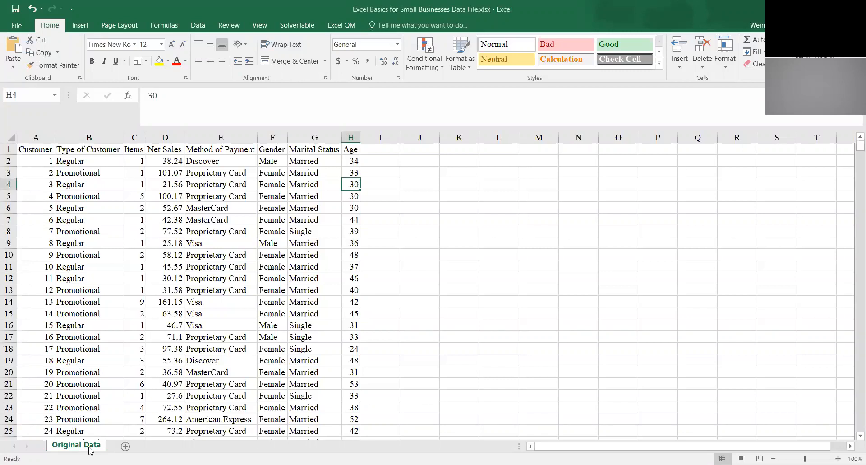
{"action": "right_click", "coordinate": [90, 449]}
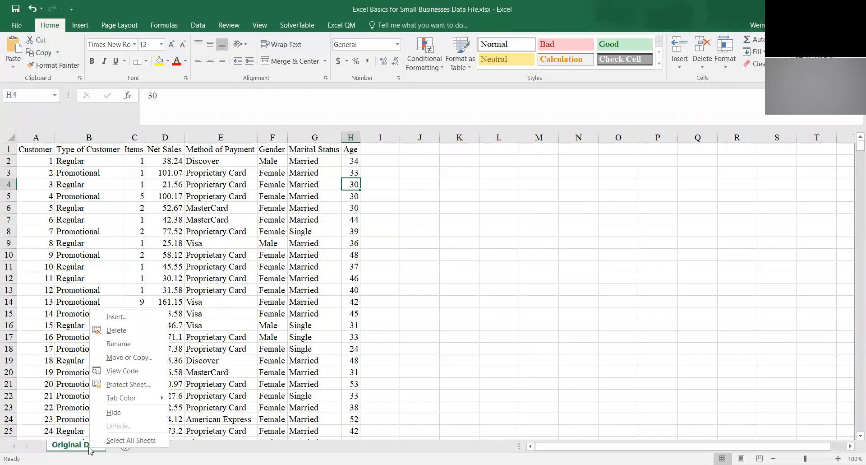
{"action": "left_click", "coordinate": [120, 358]}
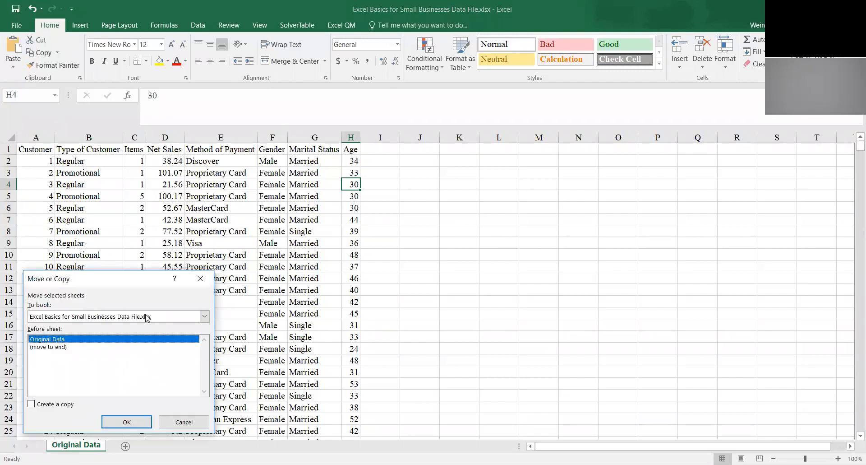
{"action": "left_click", "coordinate": [204, 316]}
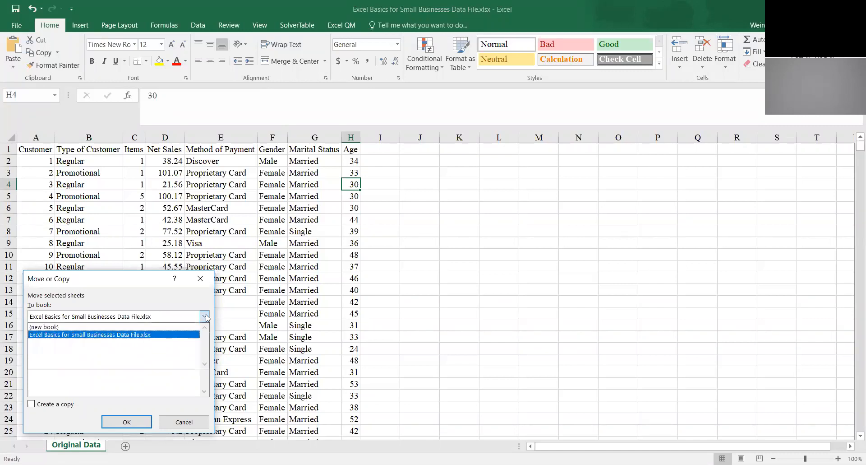
{"action": "left_click", "coordinate": [206, 317]}
{"action": "left_click", "coordinate": [205, 317]}
{"action": "left_click", "coordinate": [205, 317]}
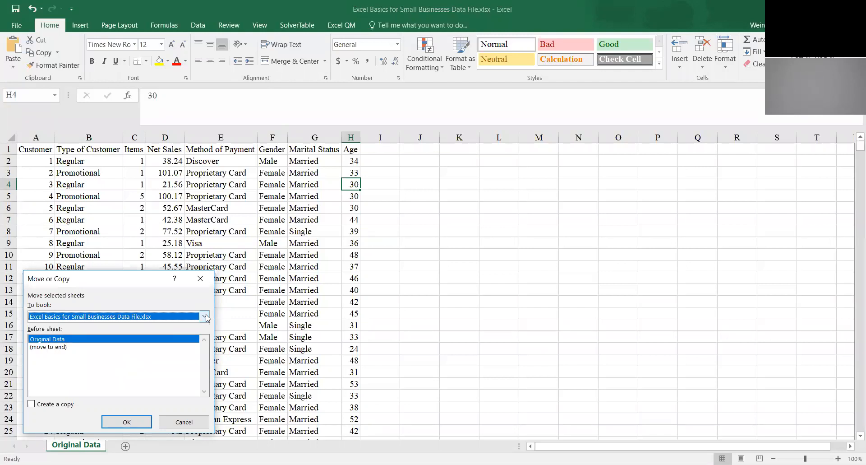
{"action": "left_click", "coordinate": [58, 347]}
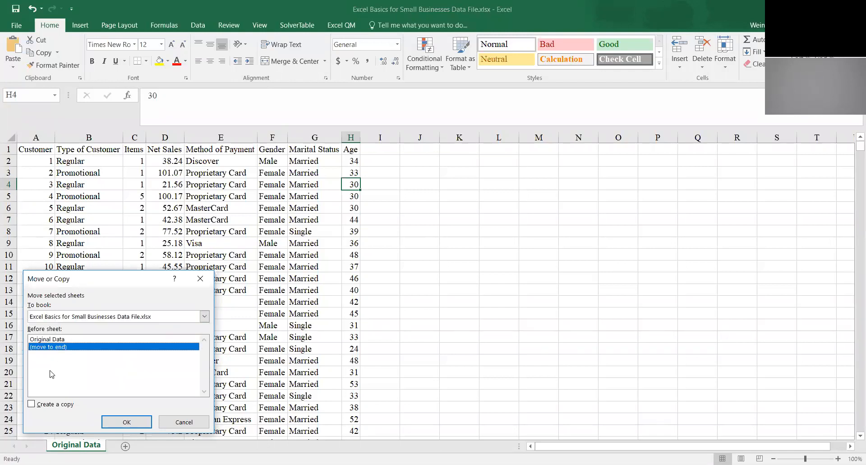
{"action": "left_click", "coordinate": [31, 404]}
{"action": "left_click", "coordinate": [140, 319]}
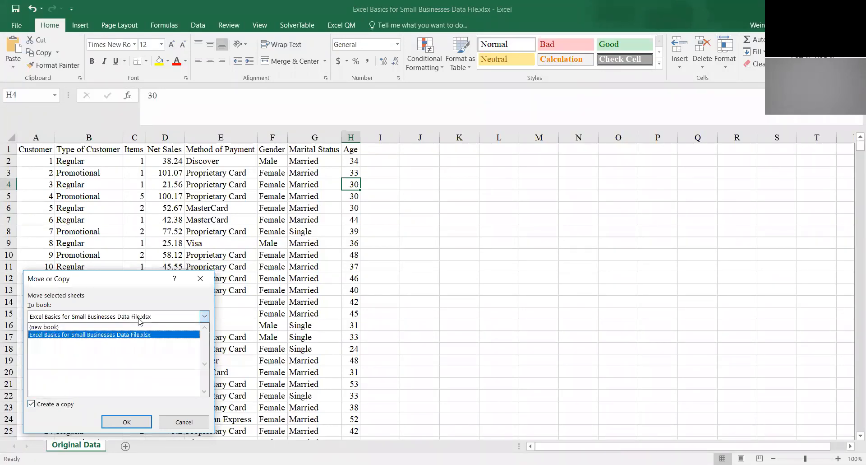
{"action": "left_click", "coordinate": [141, 320]}
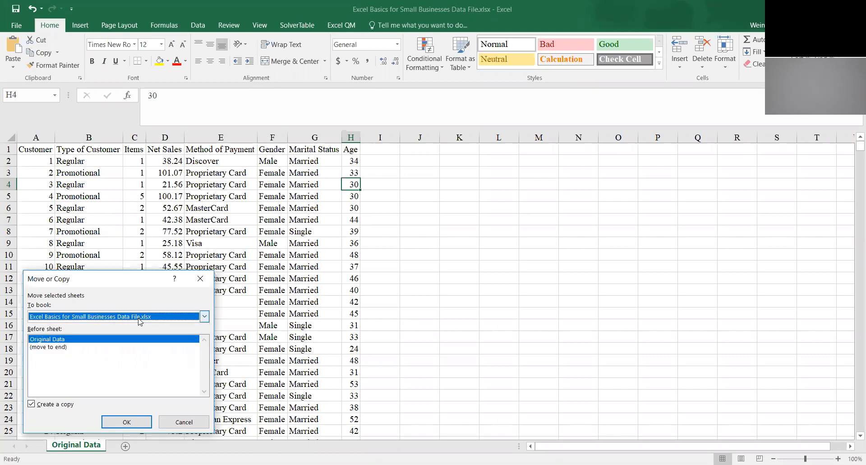
{"action": "left_click", "coordinate": [42, 348]}
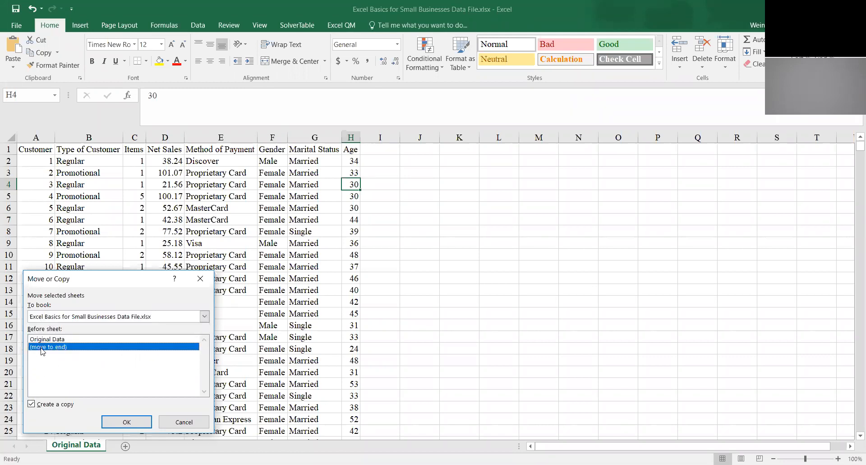
{"action": "left_click", "coordinate": [140, 425]}
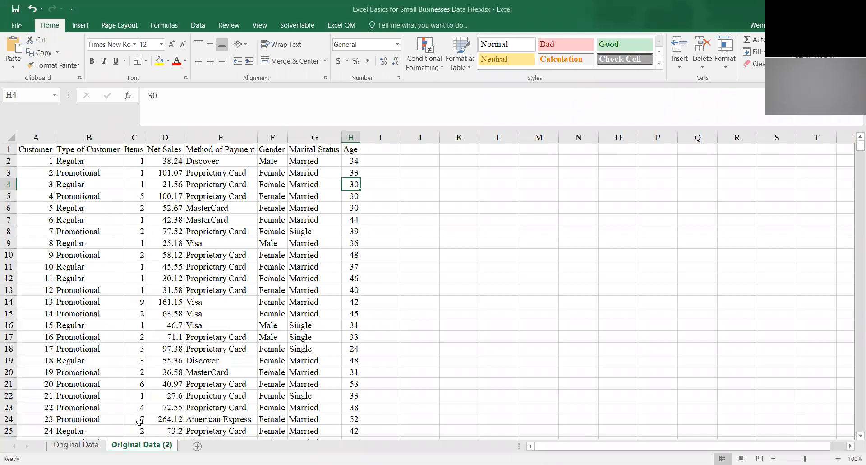
Step: Rename the copied sheet Original Data (2) as Pivot Table
{"action": "left_click", "coordinate": [88, 444]}
{"action": "left_click", "coordinate": [127, 444]}
{"action": "right_click", "coordinate": [127, 446]}
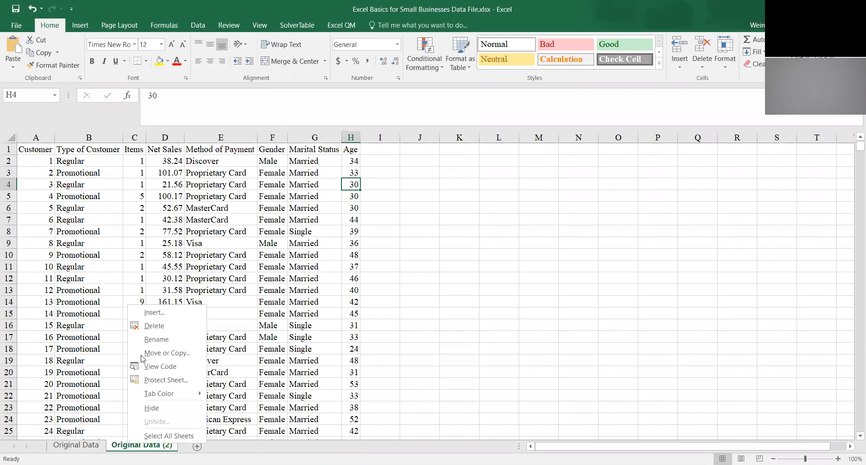
{"action": "left_click", "coordinate": [164, 341]}
{"action": "type", "text": "P"}
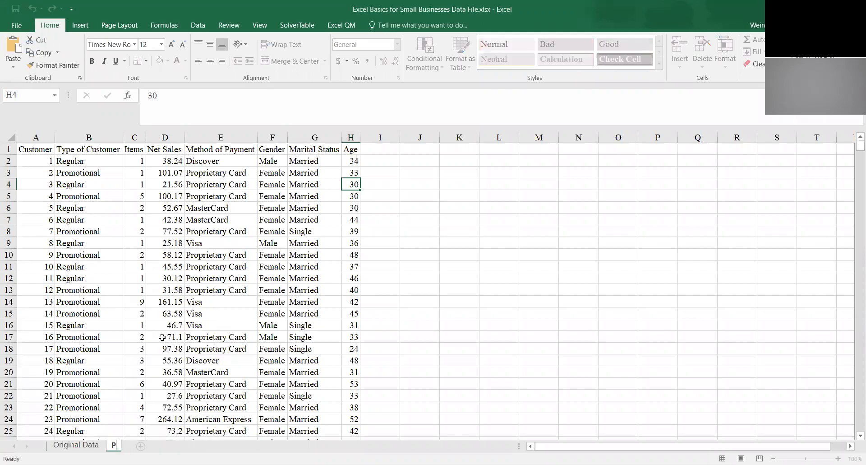
{"action": "type", "text": "ivot Table"}
{"action": "key", "text": "Return"}
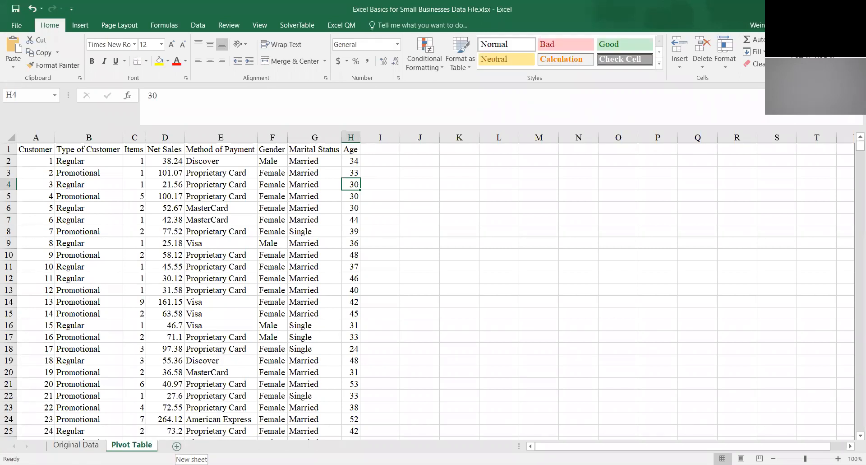
Step: Add a new blank worksheet after the Pivot Table sheet and name it Graphs
{"action": "left_click", "coordinate": [178, 447]}
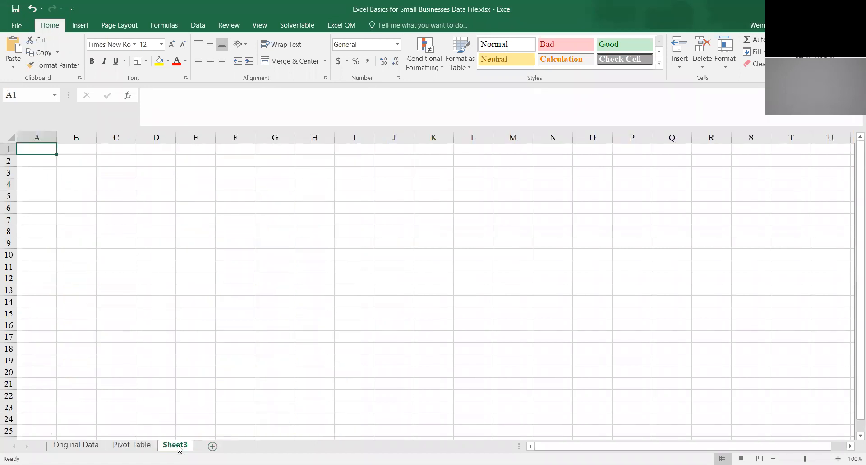
{"action": "right_click", "coordinate": [184, 445]}
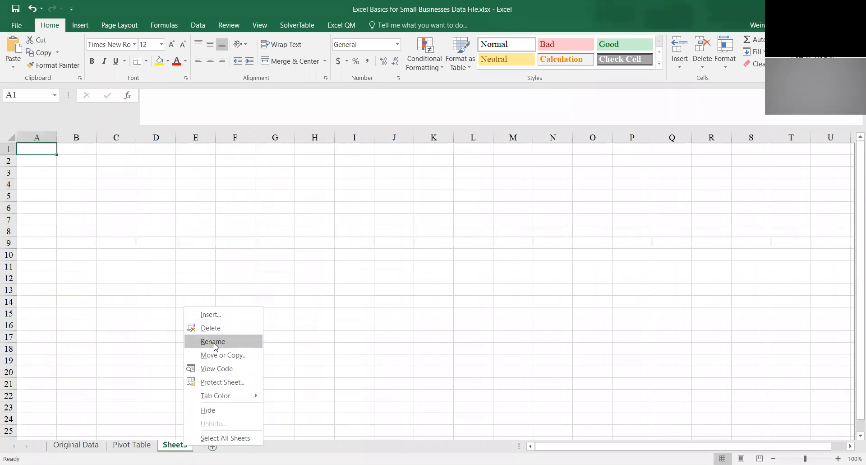
{"action": "left_click", "coordinate": [215, 344]}
{"action": "type", "text": "Gr"}
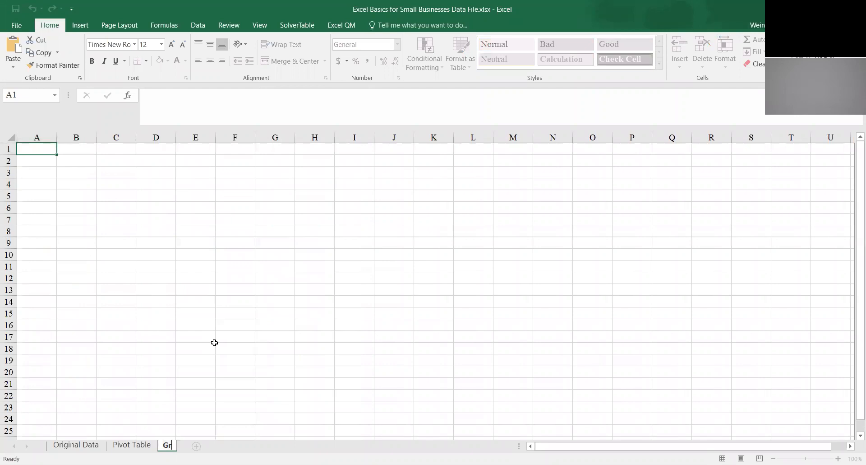
{"action": "type", "text": "aphs"}
{"action": "key", "text": "Return"}
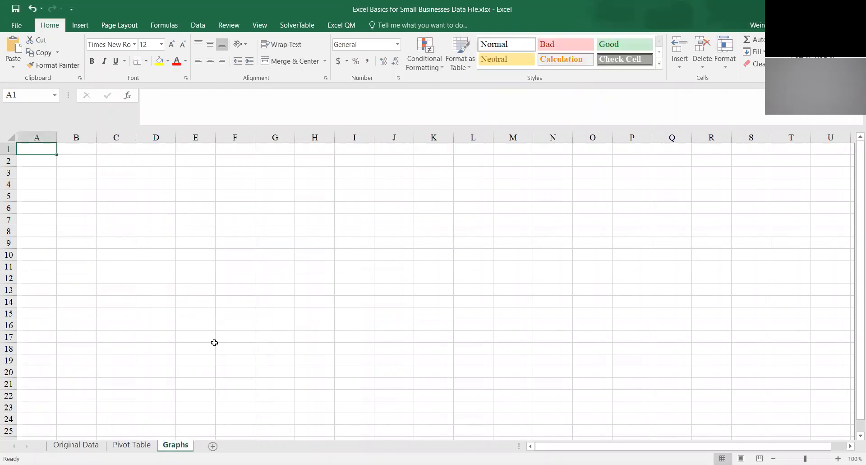
Step: On the Pivot Table sheet, insert an empty column between Net Sales and Method of Payment
{"action": "left_click", "coordinate": [136, 446]}
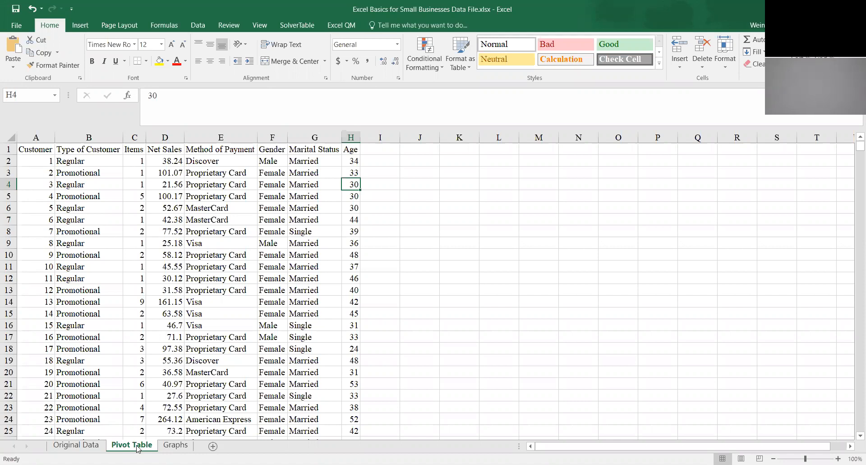
{"action": "left_click", "coordinate": [217, 253]}
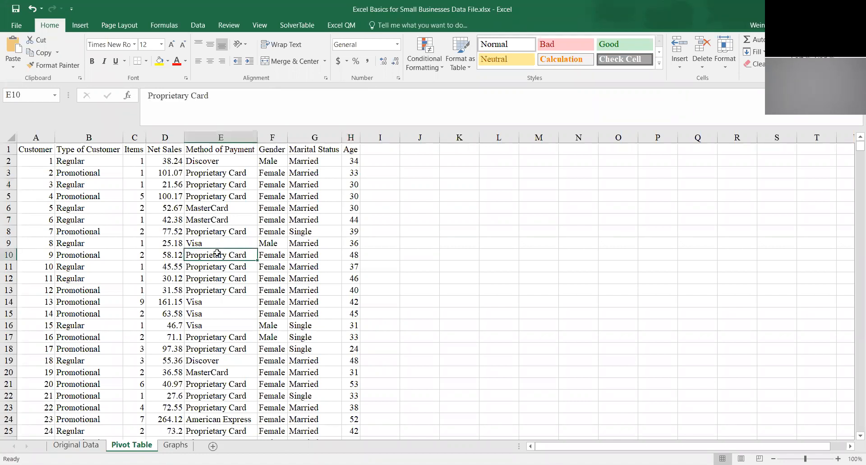
{"action": "left_click", "coordinate": [139, 161]}
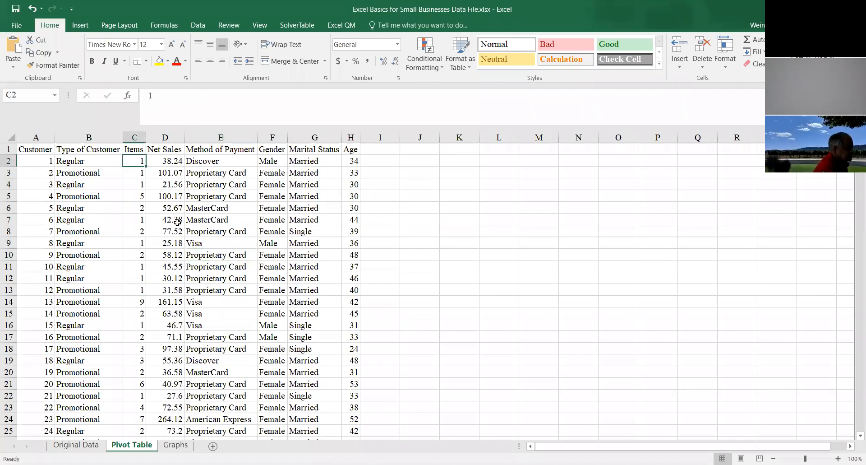
{"action": "right_click", "coordinate": [205, 141]}
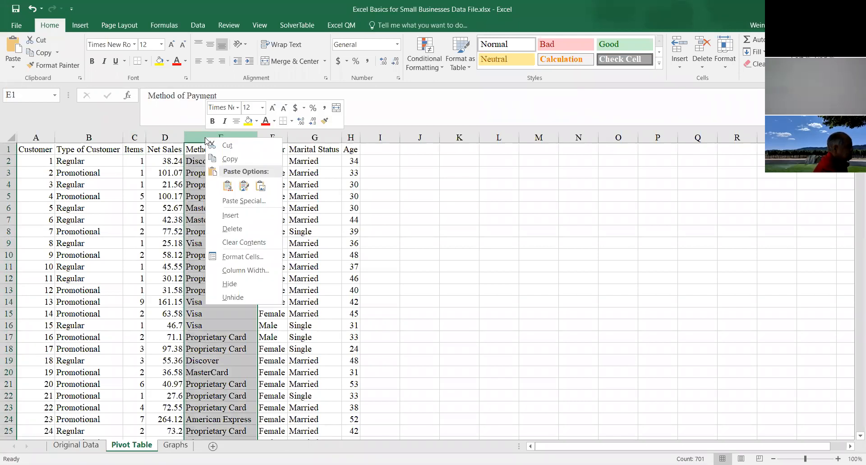
{"action": "left_click", "coordinate": [239, 216]}
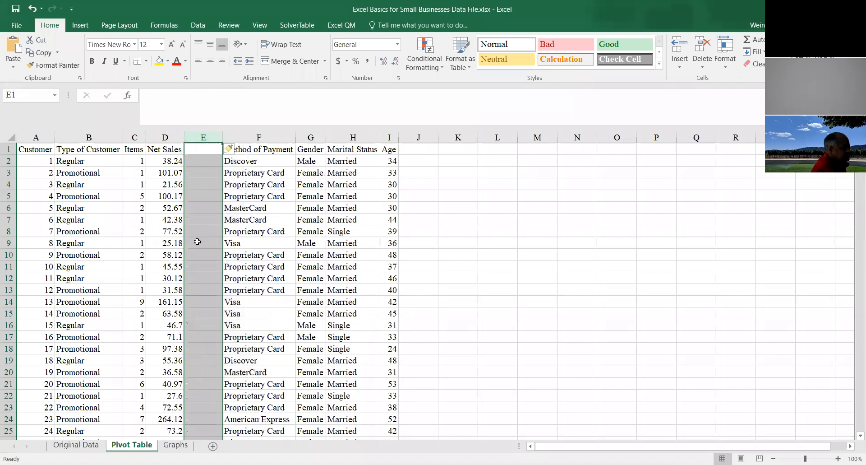
{"action": "key", "text": "Down"}
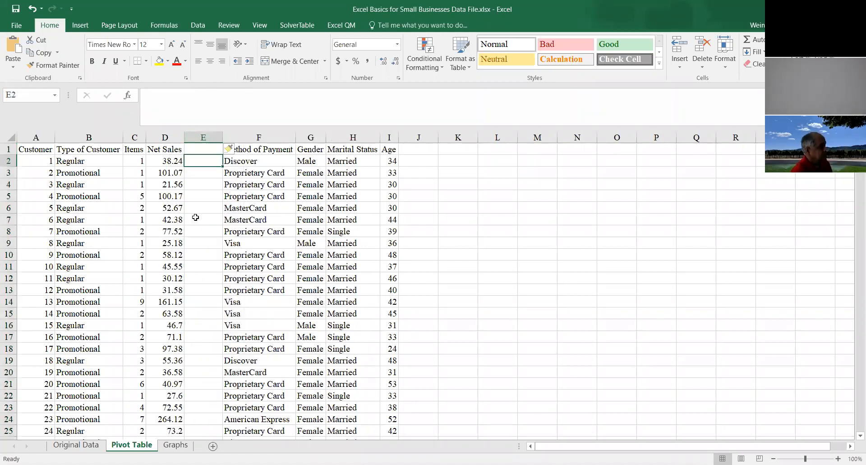
Step: Give the new column E the header $/Item in cell E1
{"action": "left_click", "coordinate": [205, 148]}
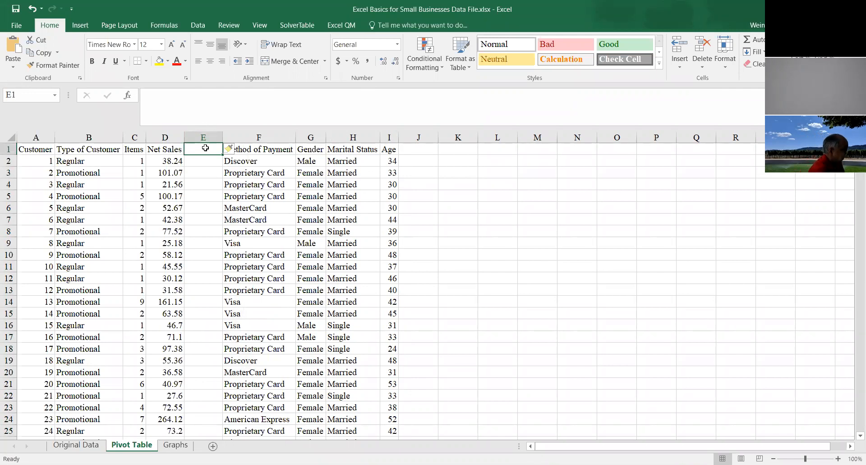
{"action": "type", "text": "$/Item"}
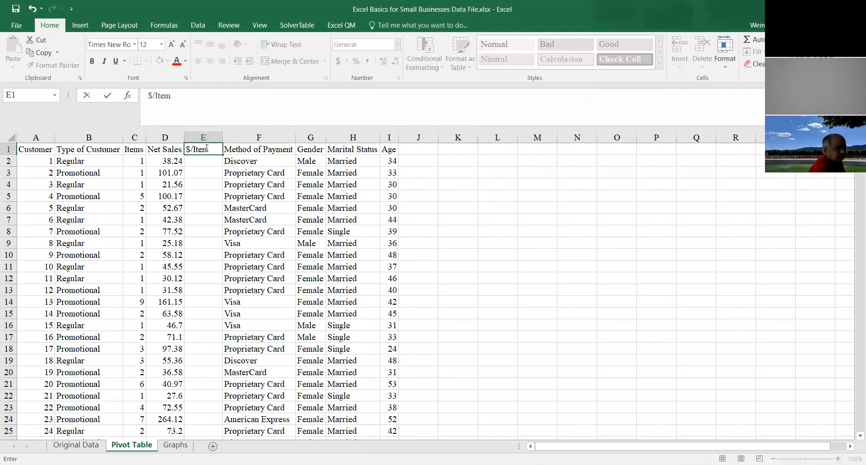
{"action": "key", "text": "Return"}
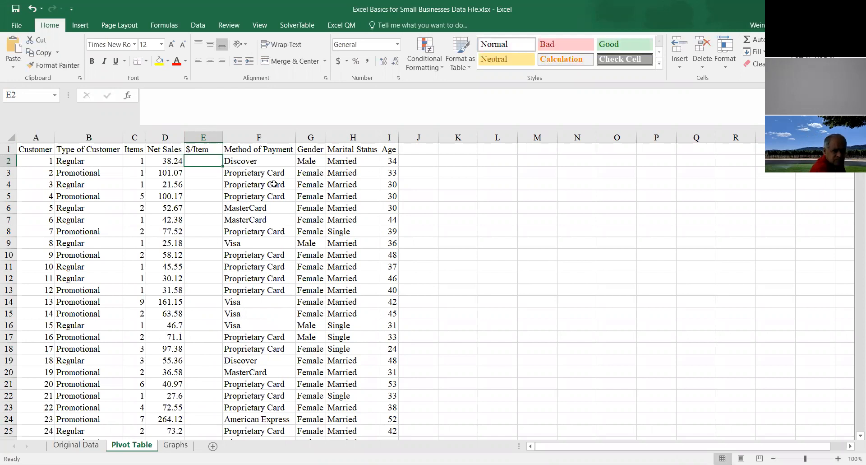
Step: Calculate the first customer's net sales per item in E2 with the formula =D2/C2
{"action": "type", "text": "="}
{"action": "left_click", "coordinate": [168, 161]}
{"action": "type", "text": "/"}
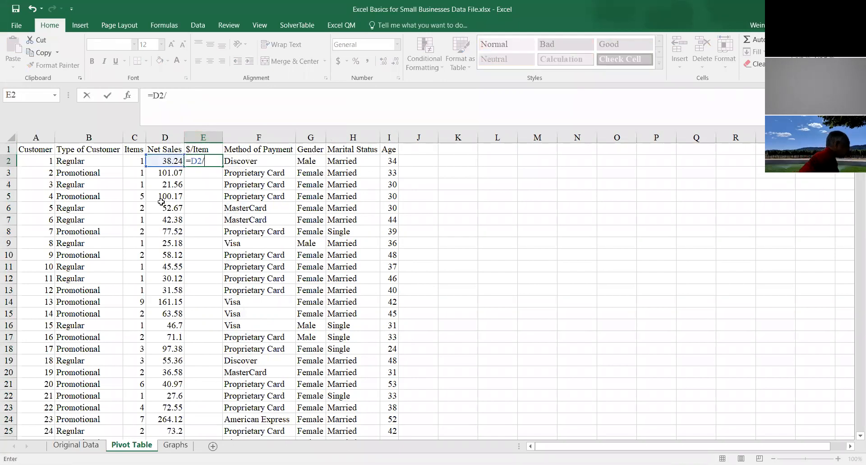
{"action": "left_click", "coordinate": [131, 161]}
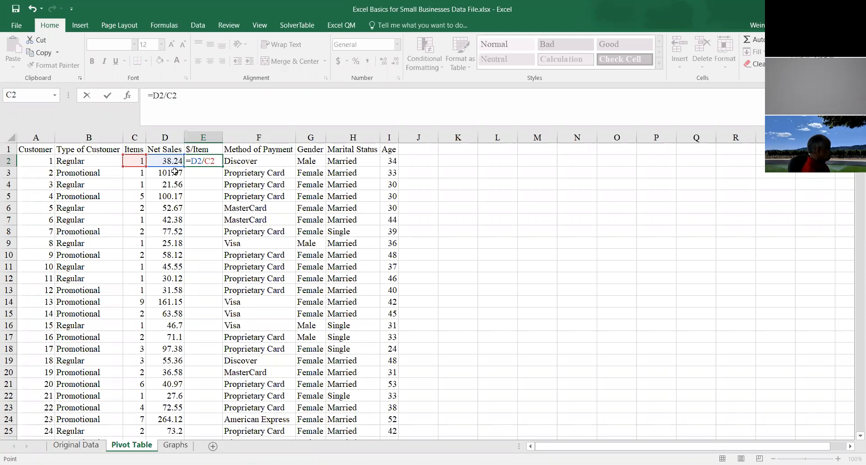
{"action": "key", "text": "ctrl+Return"}
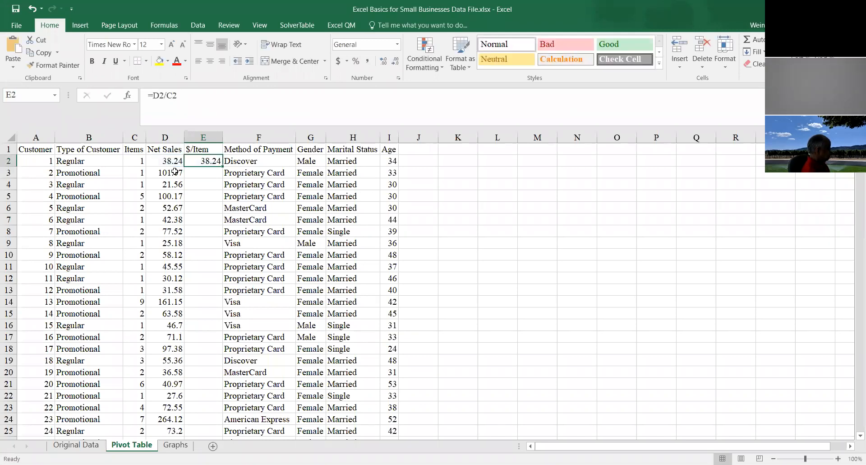
Step: Fill the $/Item formula from E2 down to E7 and check the formula in E6
{"action": "key", "text": "Left"}
{"action": "key", "text": "Left"}
{"action": "key", "text": "Right"}
{"action": "key", "text": "Right"}
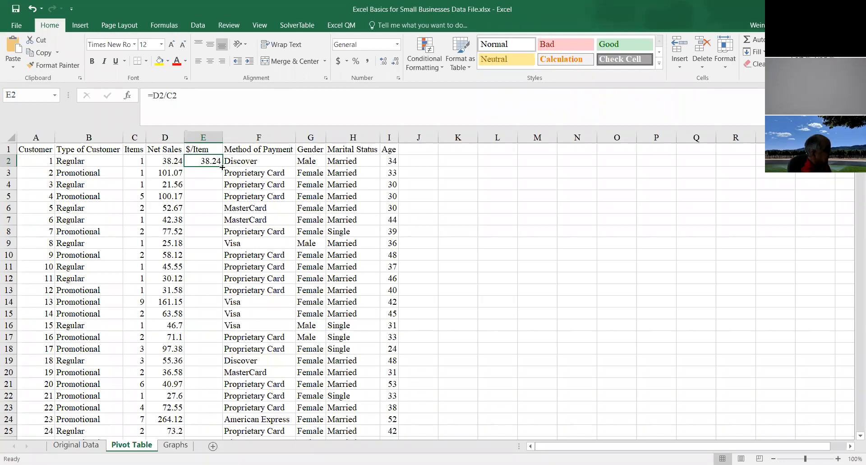
{"action": "left_click_drag", "start_coordinate": [223, 167], "coordinate": [228, 232]}
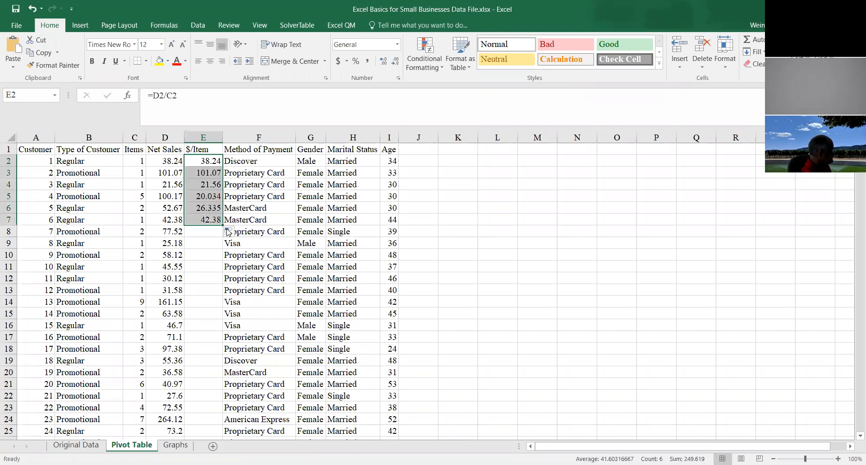
{"action": "double_click", "coordinate": [213, 207]}
{"action": "key", "text": "Return"}
Step: Copy the $/Item formulas in E2:E7 and paste them into E8:E701, down to the last customer row
{"action": "left_click_drag", "start_coordinate": [211, 162], "coordinate": [214, 214]}
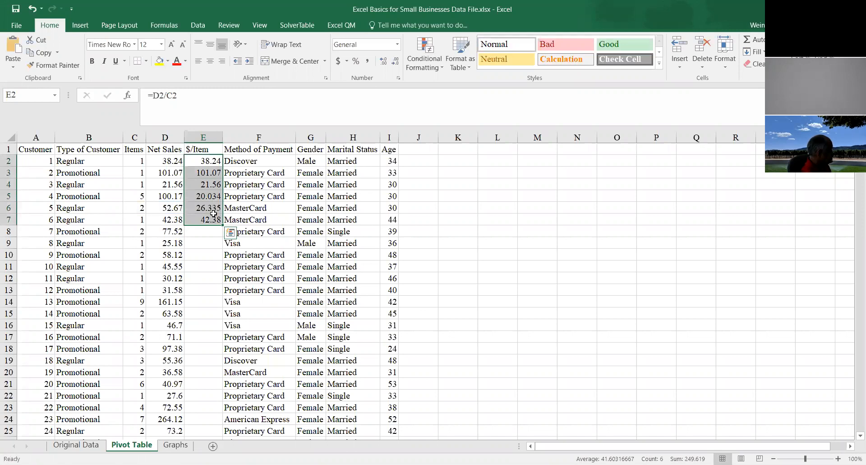
{"action": "key", "text": "ctrl+c"}
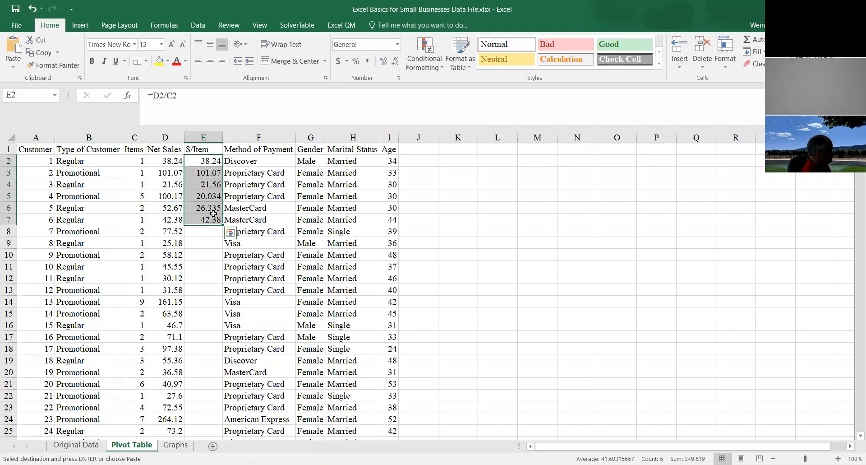
{"action": "right_click", "coordinate": [214, 214]}
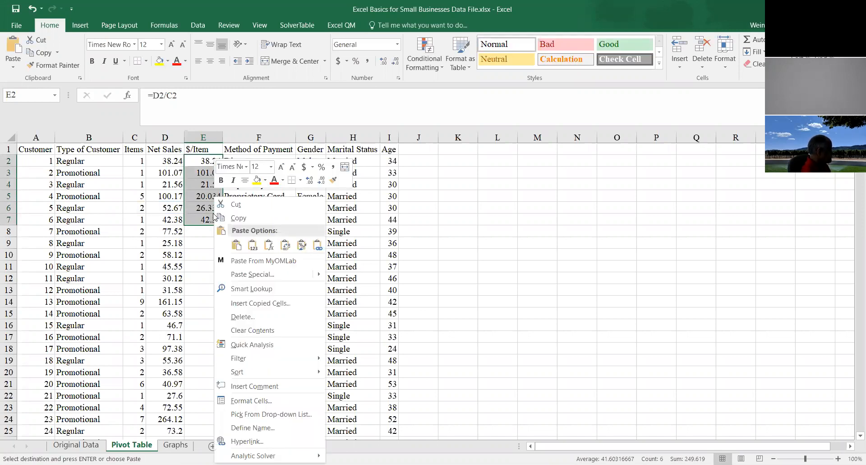
{"action": "key", "text": "Escape"}
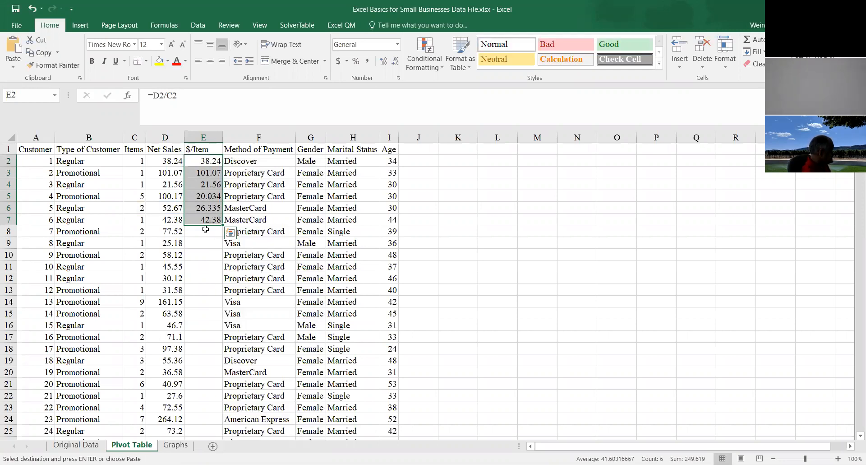
{"action": "left_click_drag", "start_coordinate": [207, 231], "coordinate": [206, 243]}
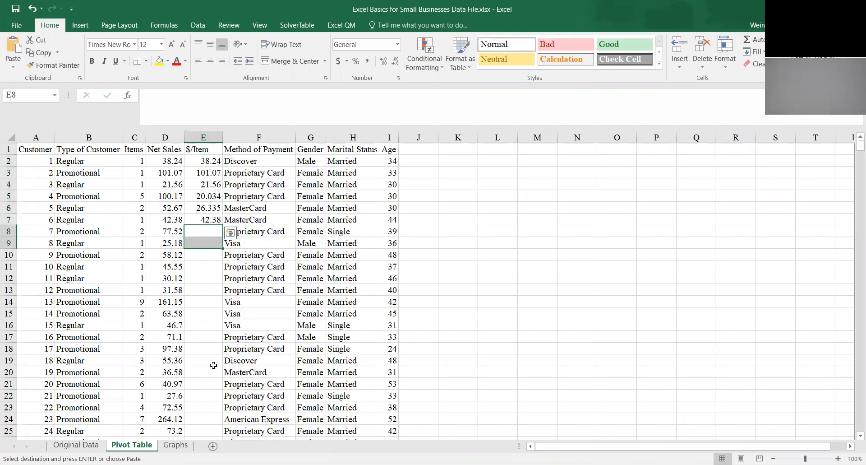
{"action": "left_click", "coordinate": [212, 160]}
{"action": "left_click_drag", "start_coordinate": [201, 231], "coordinate": [218, 432]}
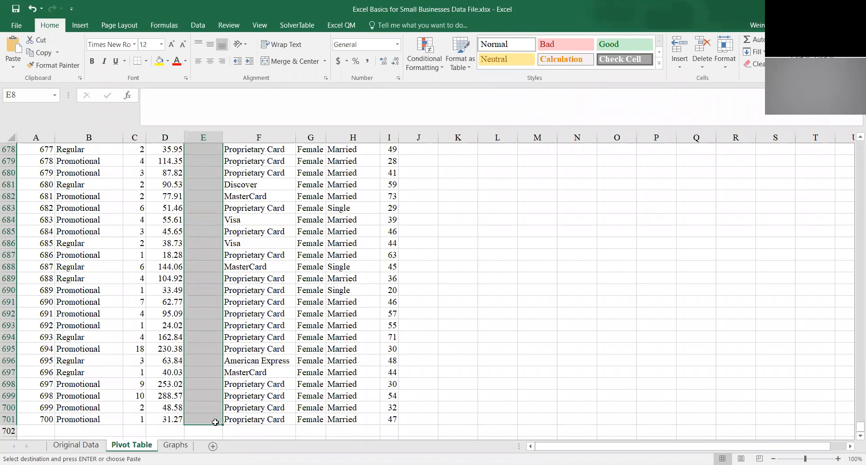
{"action": "key", "text": "ctrl+v"}
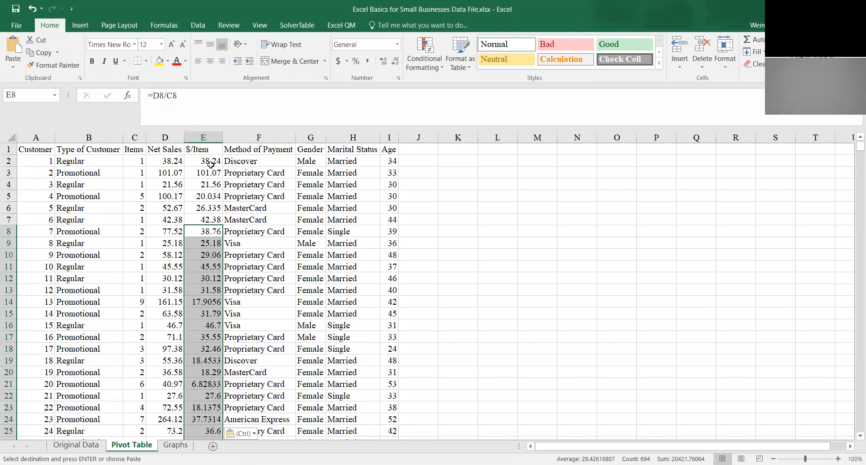
Step: Start a new PivotTable and select A1:I701 on the Pivot Table sheet as its source range
{"action": "left_click", "coordinate": [210, 149]}
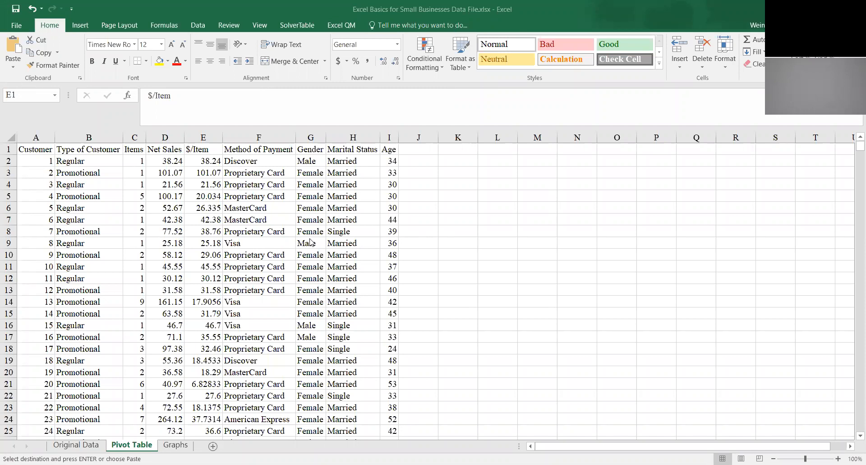
{"action": "key", "text": "ctrl+v"}
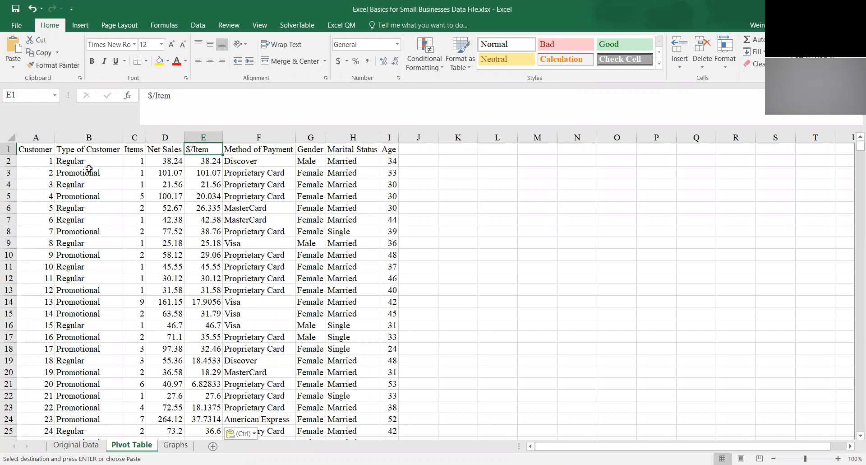
{"action": "left_click", "coordinate": [79, 26]}
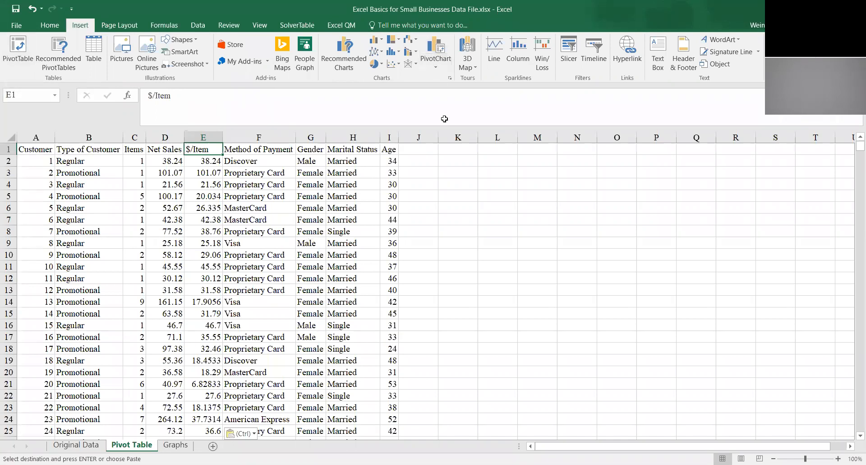
{"action": "left_click", "coordinate": [18, 49]}
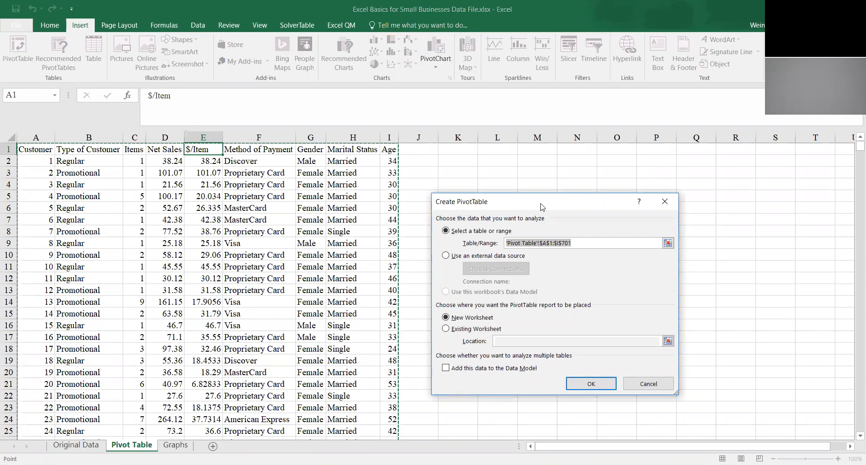
{"action": "left_click_drag", "start_coordinate": [542, 207], "coordinate": [411, 136]}
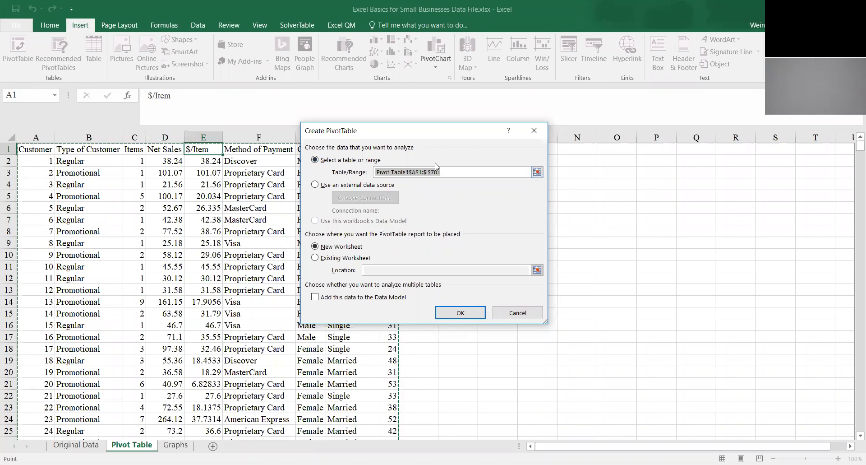
{"action": "left_click", "coordinate": [446, 172]}
{"action": "left_click_drag", "start_coordinate": [446, 172], "coordinate": [375, 172]}
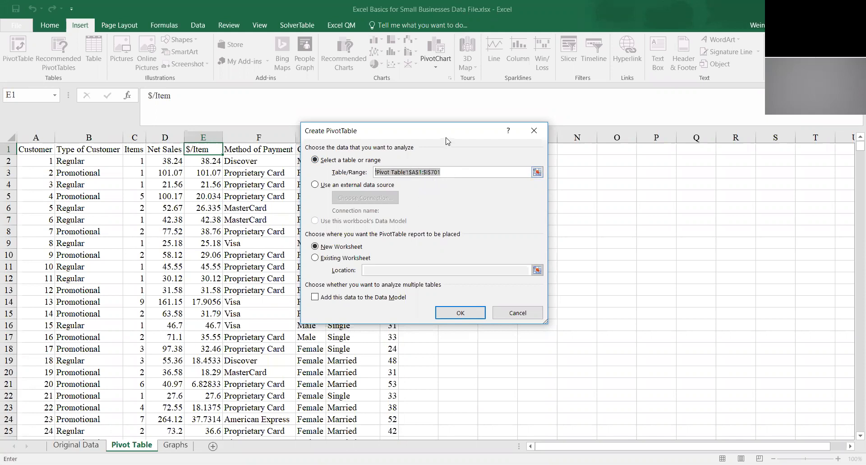
{"action": "left_click_drag", "start_coordinate": [445, 139], "coordinate": [547, 137]}
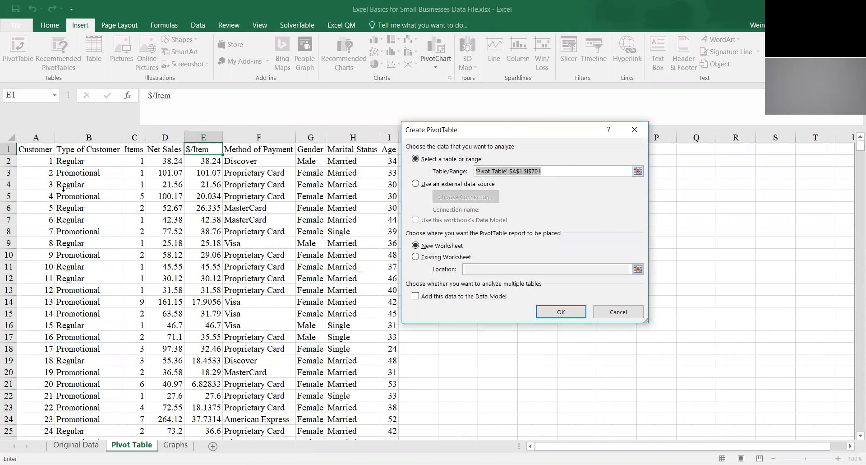
{"action": "left_click", "coordinate": [42, 149]}
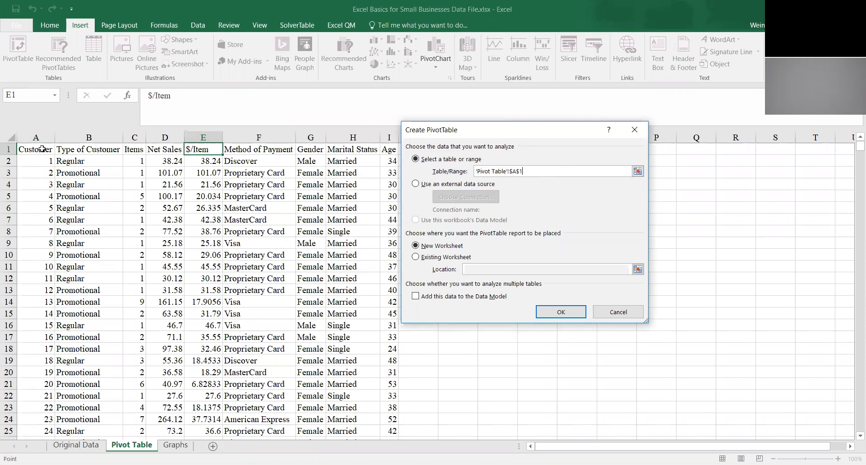
{"action": "left_click_drag", "start_coordinate": [42, 149], "coordinate": [397, 402]}
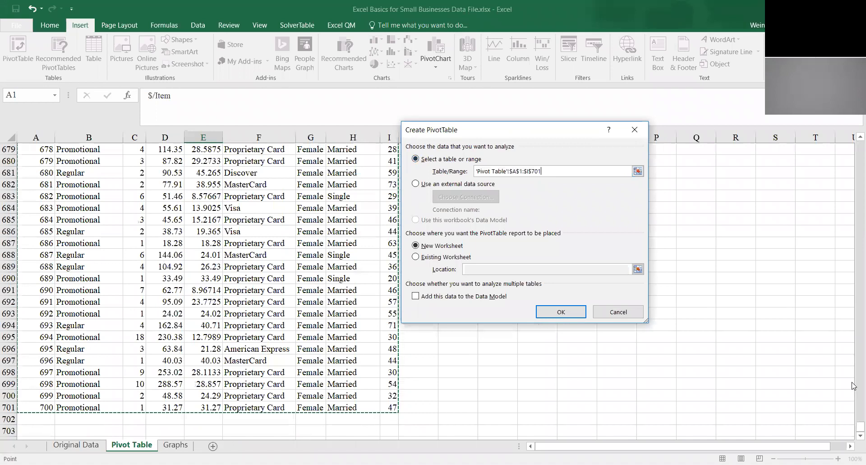
{"action": "left_click_drag", "start_coordinate": [860, 426], "coordinate": [860, 140]}
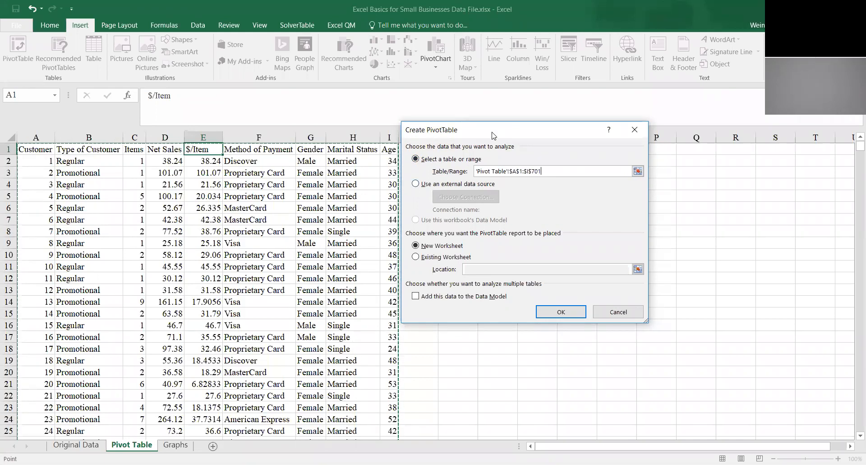
Step: Create the PivotTable in the existing worksheet at K1 of the Pivot Table sheet, and undo its creation
{"action": "left_click_drag", "start_coordinate": [493, 135], "coordinate": [356, 96]}
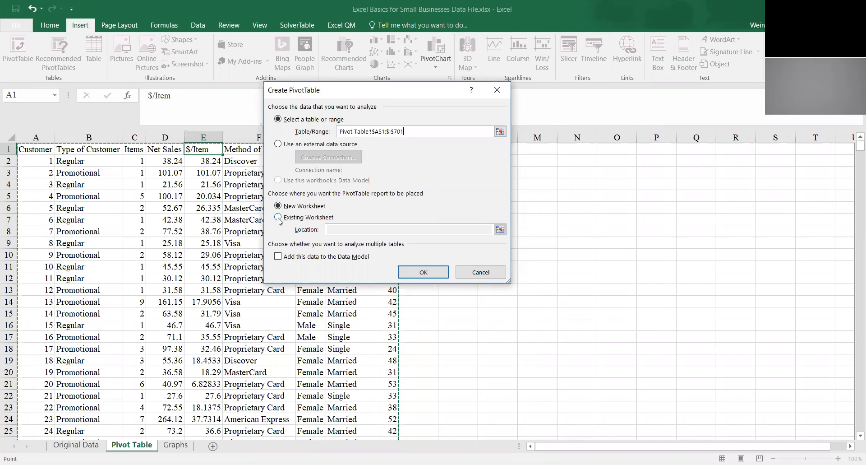
{"action": "left_click", "coordinate": [278, 217]}
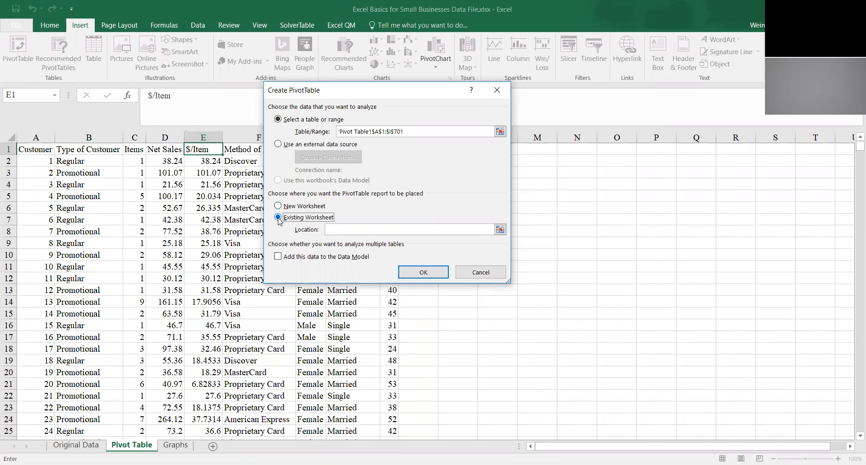
{"action": "left_click", "coordinate": [279, 218]}
{"action": "left_click", "coordinate": [352, 232]}
{"action": "left_click_drag", "start_coordinate": [408, 94], "coordinate": [271, 111]}
{"action": "left_click", "coordinate": [469, 149]}
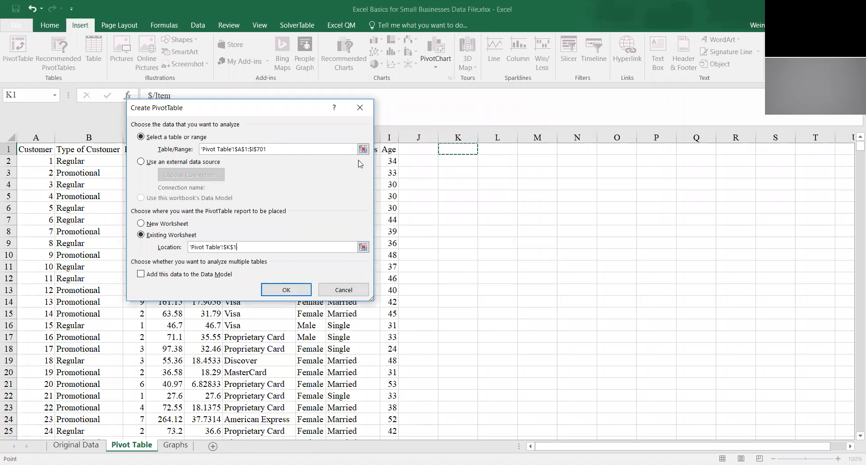
{"action": "left_click", "coordinate": [298, 292]}
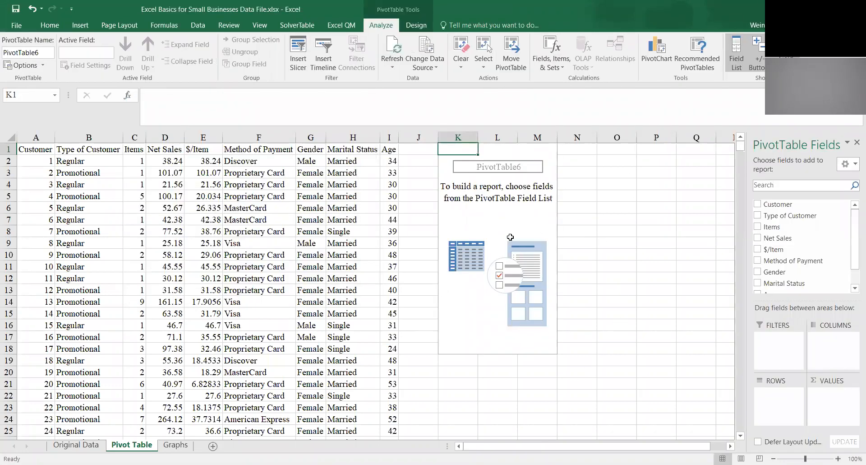
{"action": "left_click", "coordinate": [640, 159]}
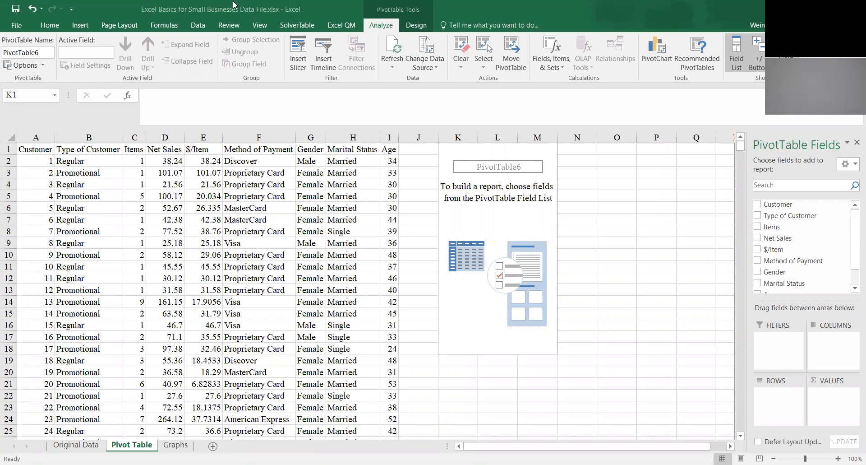
{"action": "left_click", "coordinate": [32, 9]}
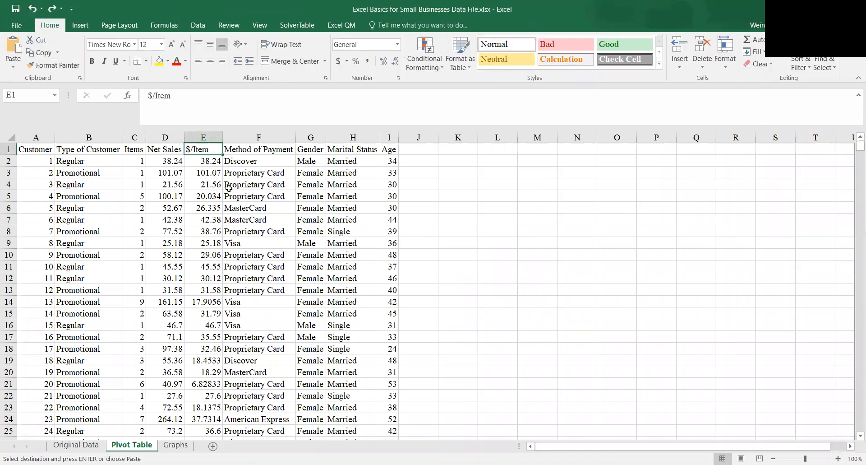
Step: Insert a PivotTable from the range A1:I701, placed in the existing worksheet at cell K1 of the Pivot Table sheet
{"action": "left_click", "coordinate": [81, 27]}
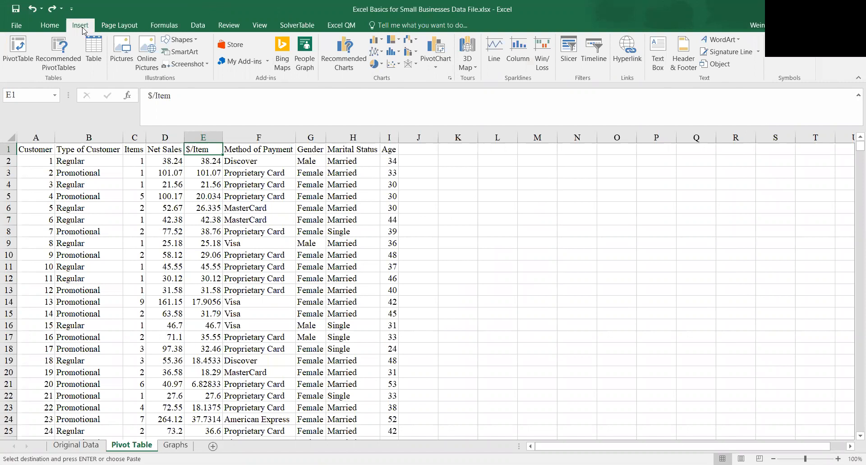
{"action": "left_click", "coordinate": [20, 53]}
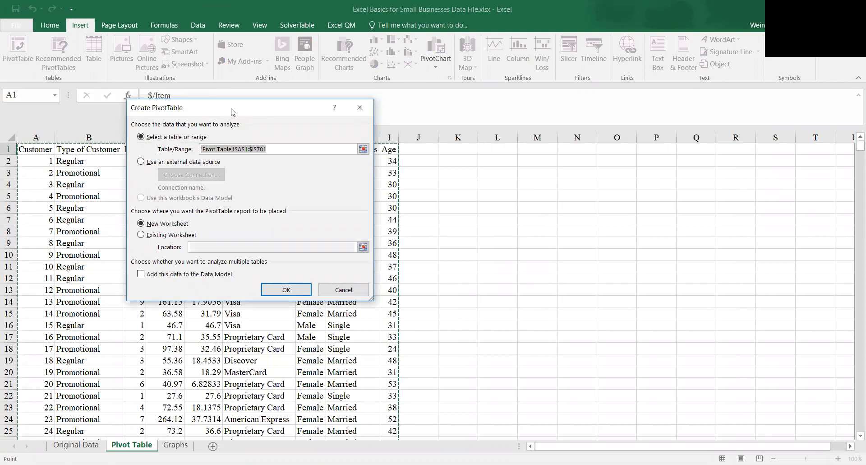
{"action": "left_click_drag", "start_coordinate": [231, 112], "coordinate": [379, 108]}
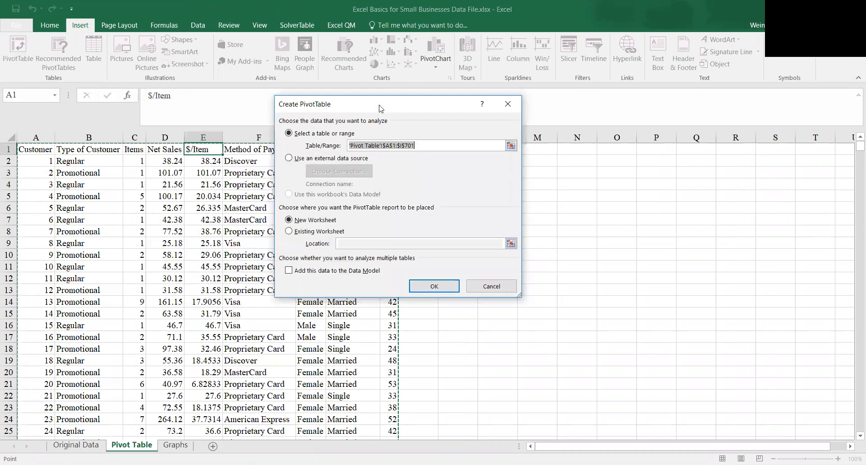
{"action": "left_click", "coordinate": [429, 147]}
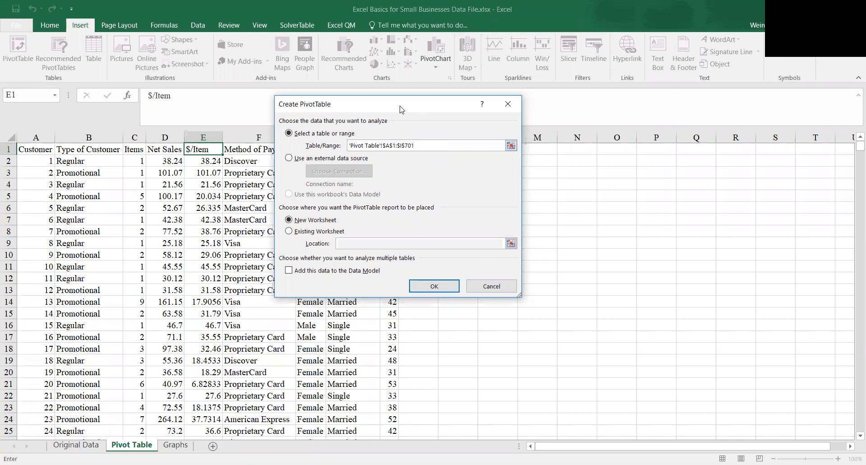
{"action": "left_click_drag", "start_coordinate": [400, 108], "coordinate": [241, 168]}
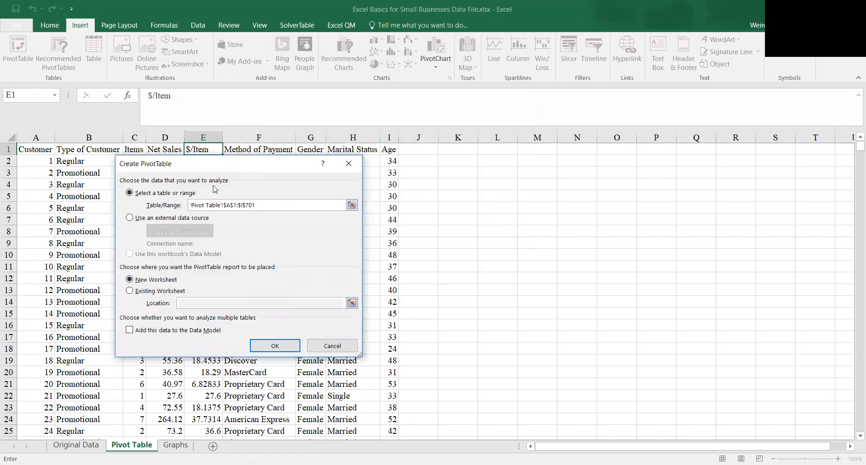
{"action": "left_click", "coordinate": [130, 291]}
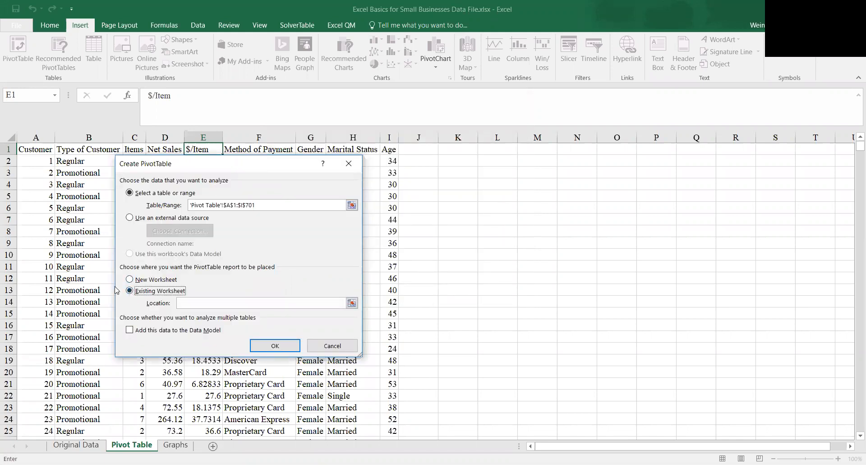
{"action": "left_click", "coordinate": [197, 305]}
{"action": "left_click", "coordinate": [464, 152]}
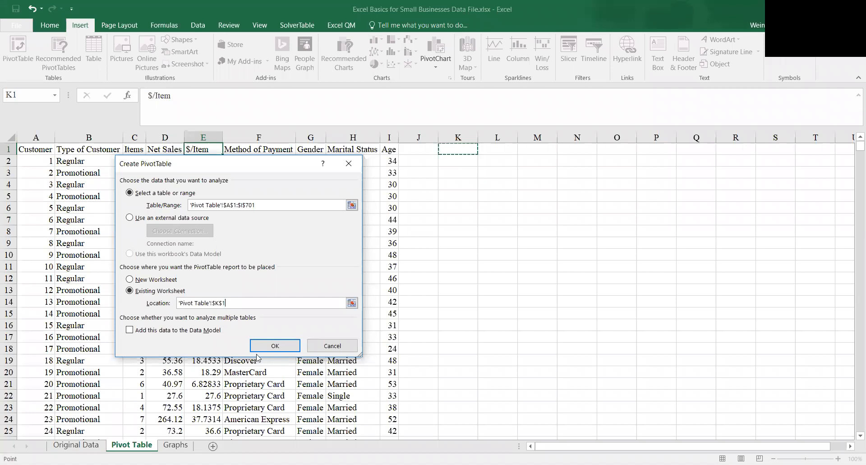
{"action": "left_click", "coordinate": [277, 346]}
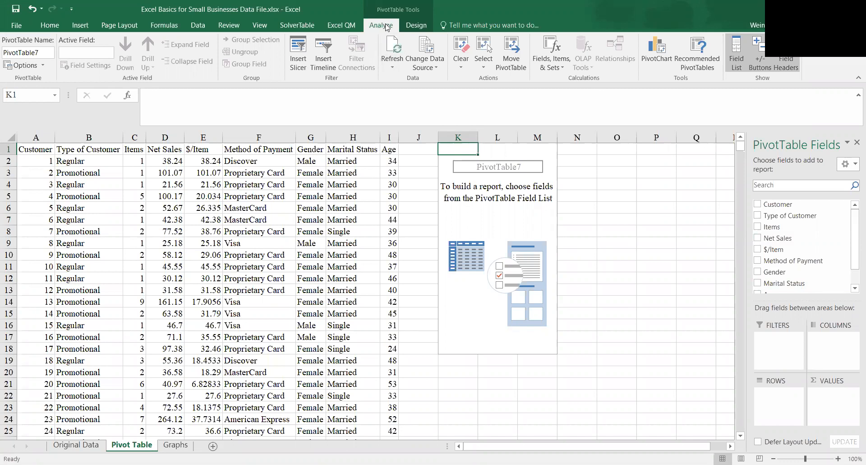
{"action": "left_click", "coordinate": [423, 26]}
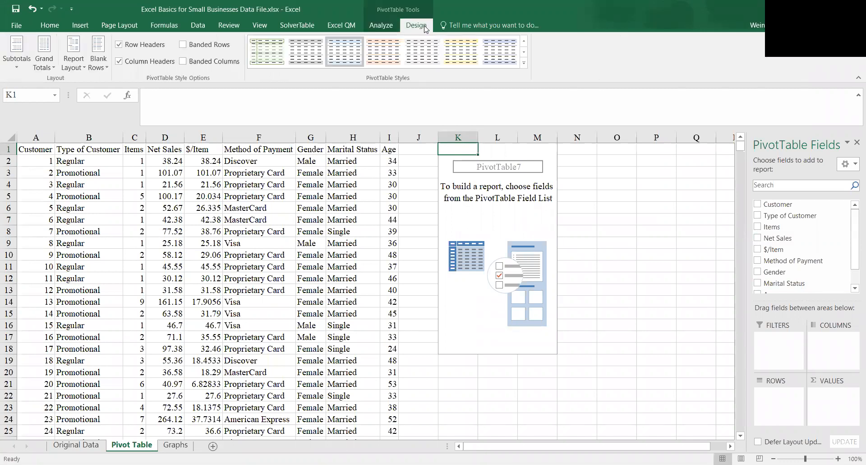
{"action": "left_click", "coordinate": [381, 26]}
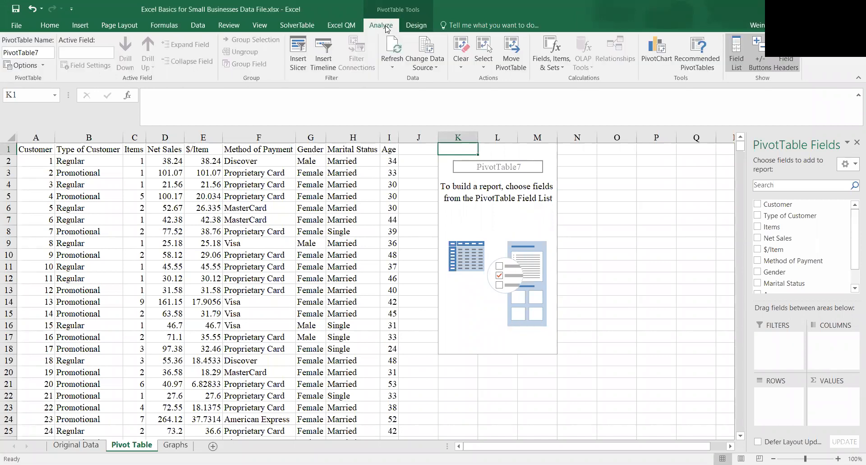
{"action": "left_click", "coordinate": [733, 53]}
{"action": "left_click", "coordinate": [737, 61]}
Step: Examine the first customer's record in row 2 across the data columns from Customer to Age
{"action": "left_click", "coordinate": [43, 151]}
{"action": "key", "text": "Down"}
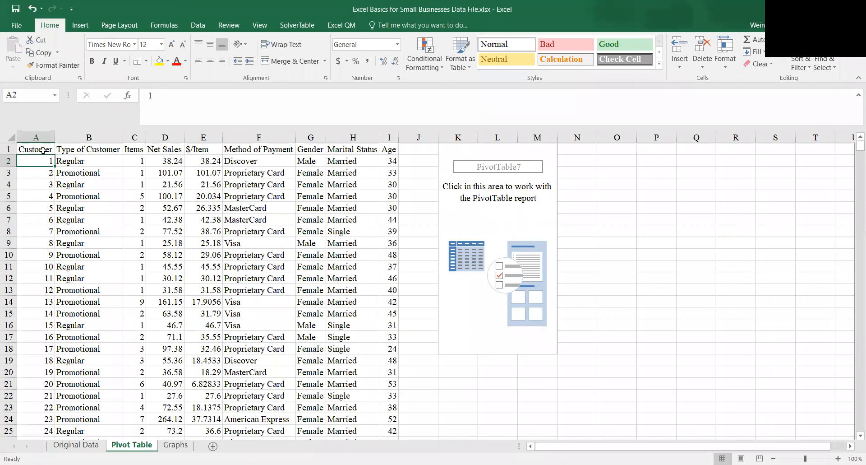
{"action": "key", "text": "Right"}
{"action": "key", "text": "Right"}
{"action": "key", "text": "Right"}
{"action": "key", "text": "Right"}
{"action": "key", "text": "Right"}
{"action": "key", "text": "Right"}
{"action": "key", "text": "Right"}
{"action": "key", "text": "Right"}
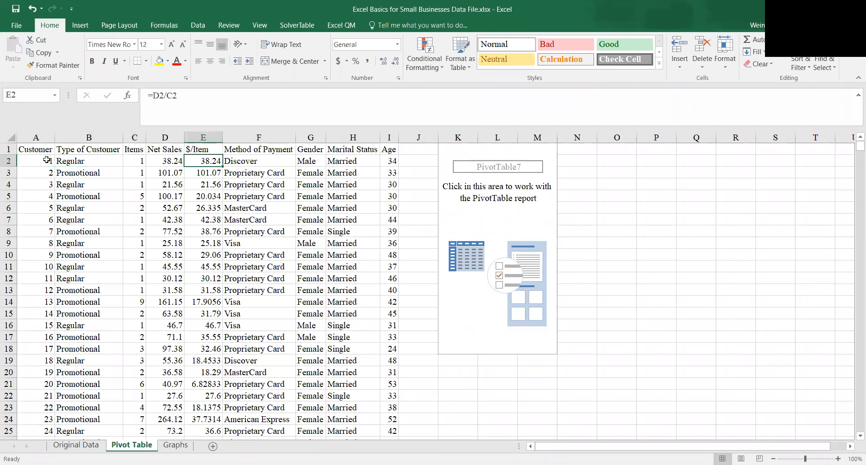
{"action": "key", "text": "Left"}
{"action": "key", "text": "Left"}
{"action": "key", "text": "Left"}
{"action": "key", "text": "Left"}
{"action": "key", "text": "Left"}
{"action": "key", "text": "Left"}
{"action": "key", "text": "Left"}
{"action": "key", "text": "Left"}
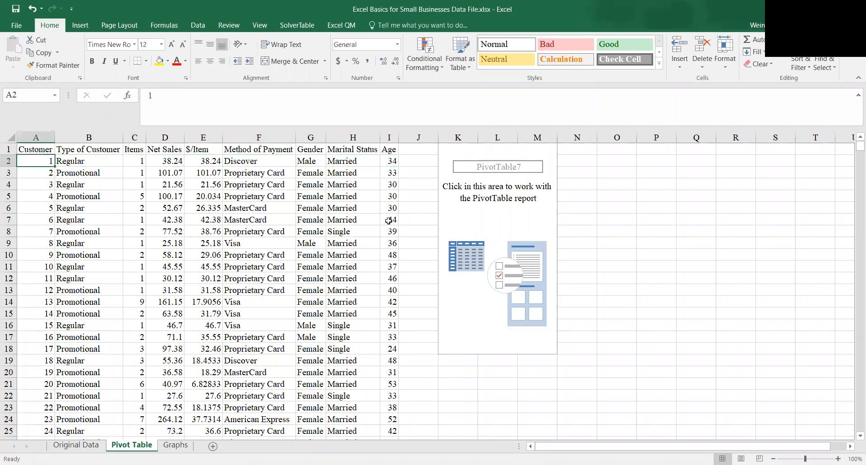
Step: Add the Method of Payment field to the Rows area of the PivotTable at K1
{"action": "left_click", "coordinate": [510, 217]}
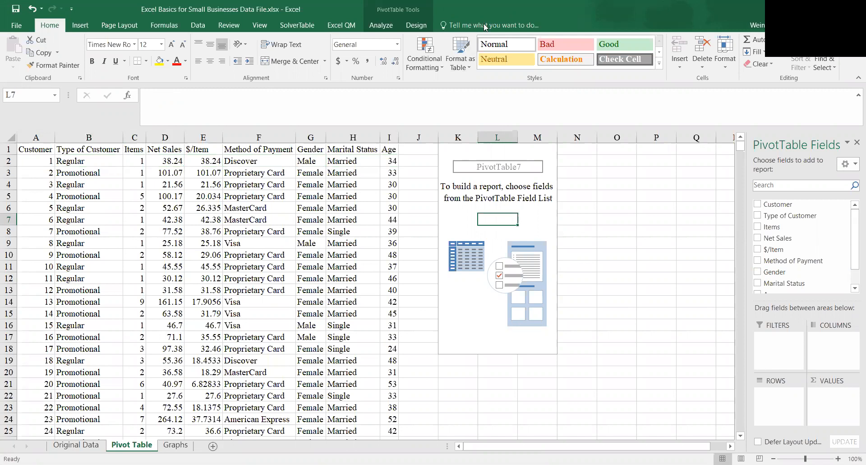
{"action": "left_click", "coordinate": [605, 35]}
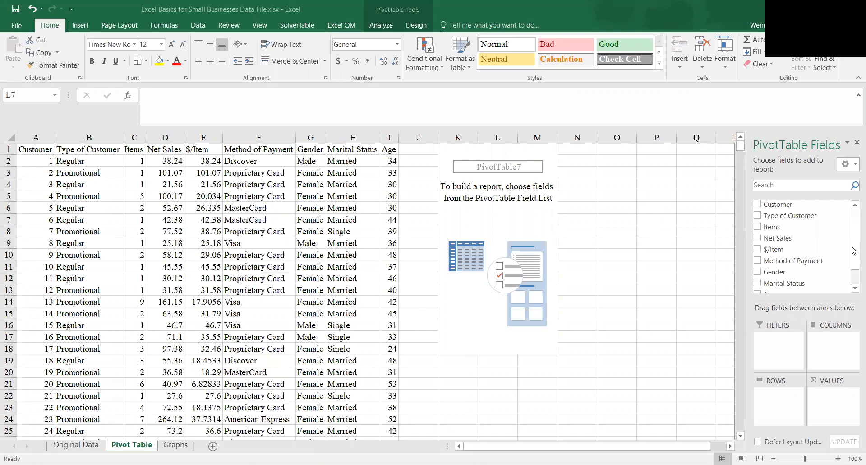
{"action": "left_click", "coordinate": [807, 261]}
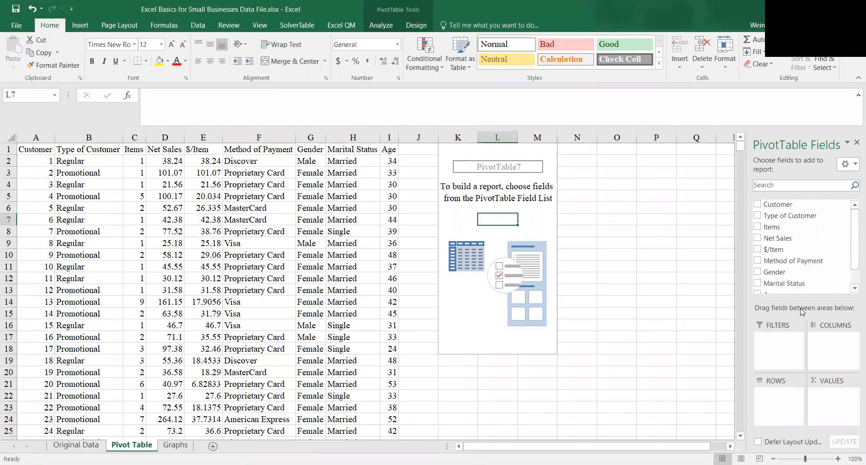
{"action": "left_click_drag", "start_coordinate": [807, 261], "coordinate": [782, 404]}
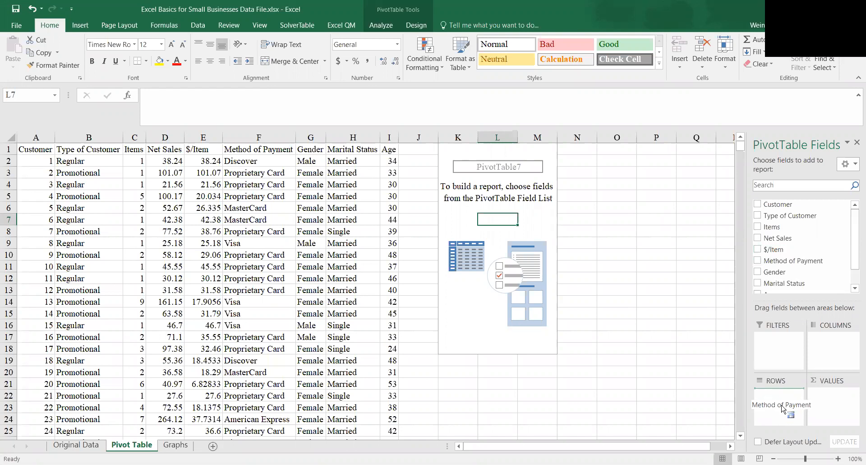
{"action": "left_click_drag", "start_coordinate": [782, 407], "coordinate": [783, 409]}
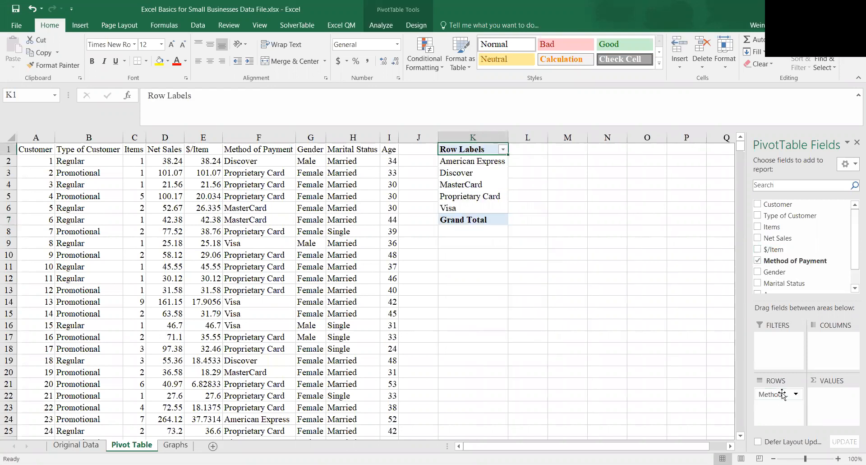
{"action": "mouse_move", "coordinate": [783, 393]}
{"action": "left_mouse_down"}
{"action": "mouse_move", "coordinate": [787, 278]}
{"action": "mouse_move", "coordinate": [798, 273]}
{"action": "mouse_move", "coordinate": [787, 259]}
{"action": "mouse_move", "coordinate": [780, 408]}
{"action": "left_mouse_up"}
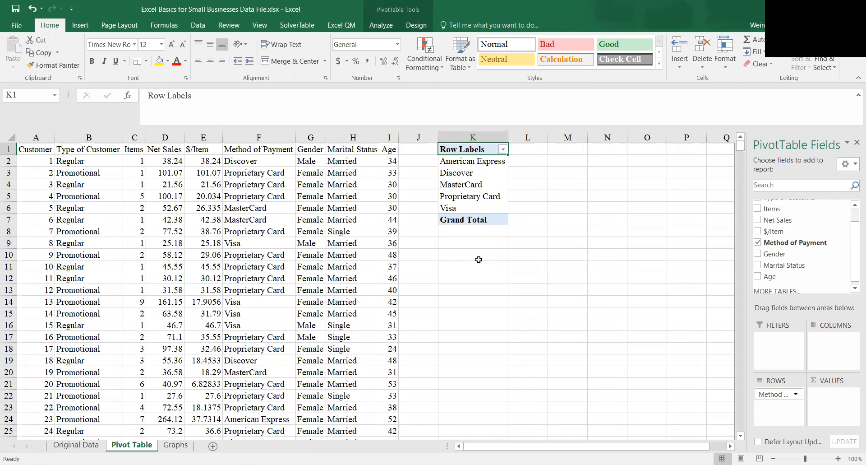
Step: Add the Method of Payment field to the Values area of the PivotTable as a count
{"action": "mouse_move", "coordinate": [853, 277]}
{"action": "left_mouse_down"}
{"action": "mouse_move", "coordinate": [853, 257]}
{"action": "mouse_move", "coordinate": [852, 282]}
{"action": "left_mouse_up"}
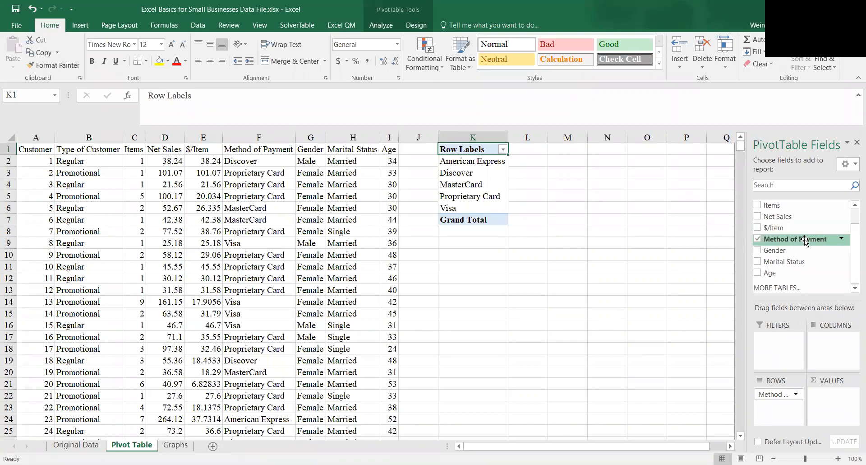
{"action": "left_click_drag", "start_coordinate": [805, 239], "coordinate": [835, 408]}
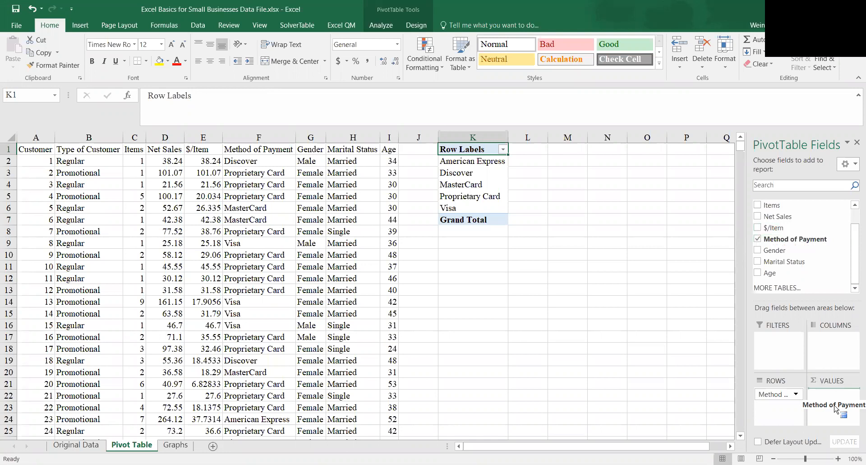
{"action": "left_click_drag", "start_coordinate": [834, 408], "coordinate": [836, 408]}
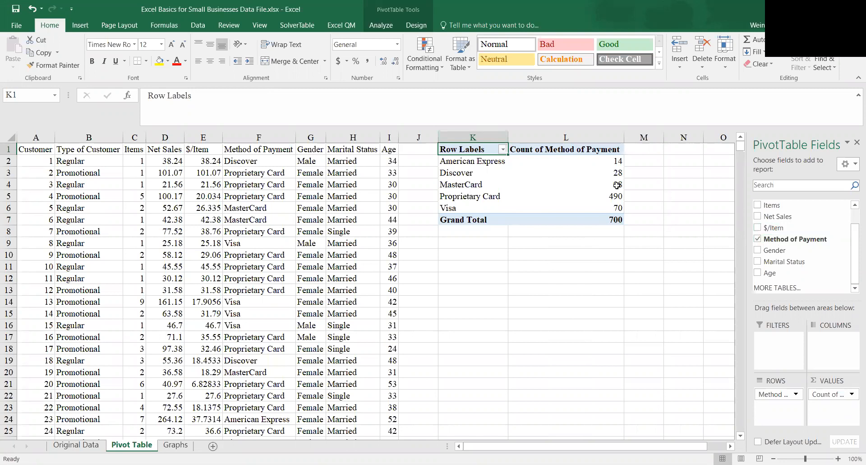
Step: Examine the payment counts for Proprietary Card, MasterCard, Visa and Discover in the PivotTable
{"action": "left_click", "coordinate": [441, 196]}
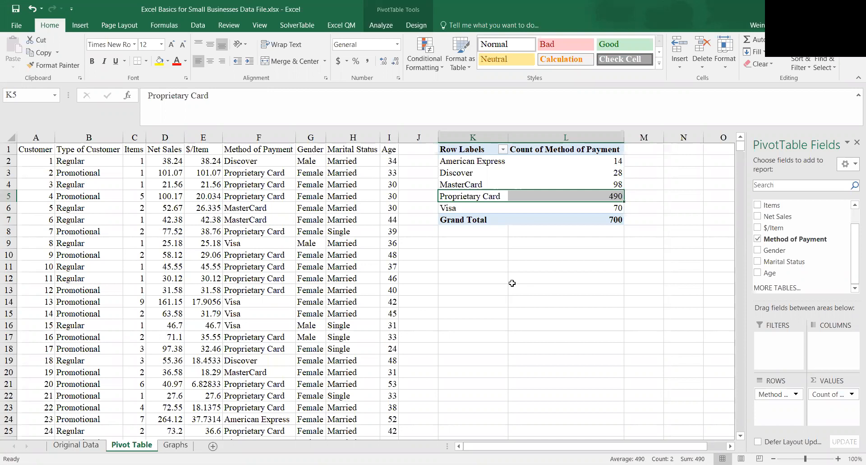
{"action": "left_click", "coordinate": [582, 185]}
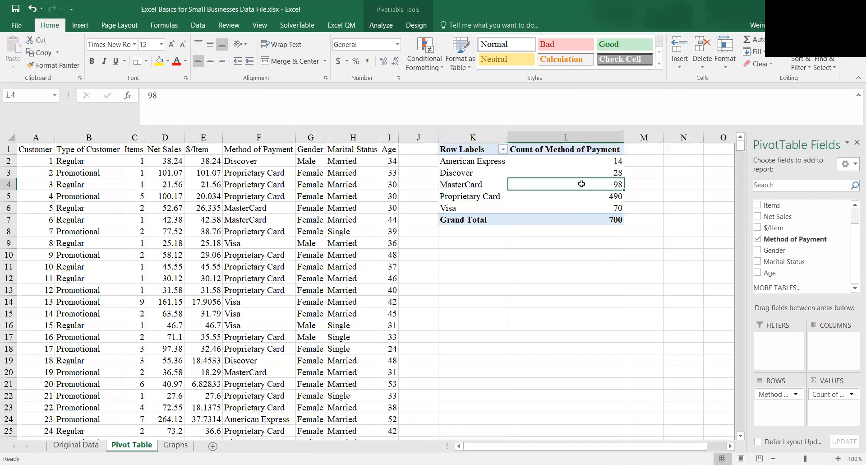
{"action": "left_click", "coordinate": [605, 208]}
{"action": "left_click", "coordinate": [617, 175]}
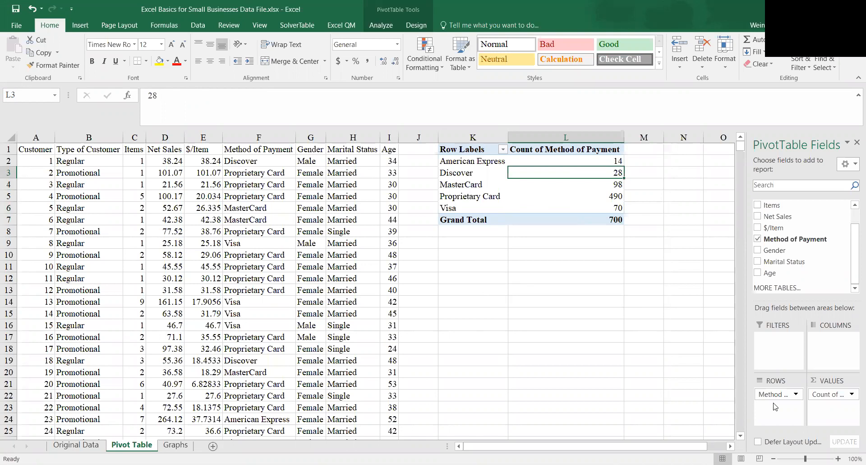
Step: Remove Method of Payment from the Rows and Values areas, and add it back to both
{"action": "left_click_drag", "start_coordinate": [773, 394], "coordinate": [827, 345]}
{"action": "left_click_drag", "start_coordinate": [836, 396], "coordinate": [810, 268]}
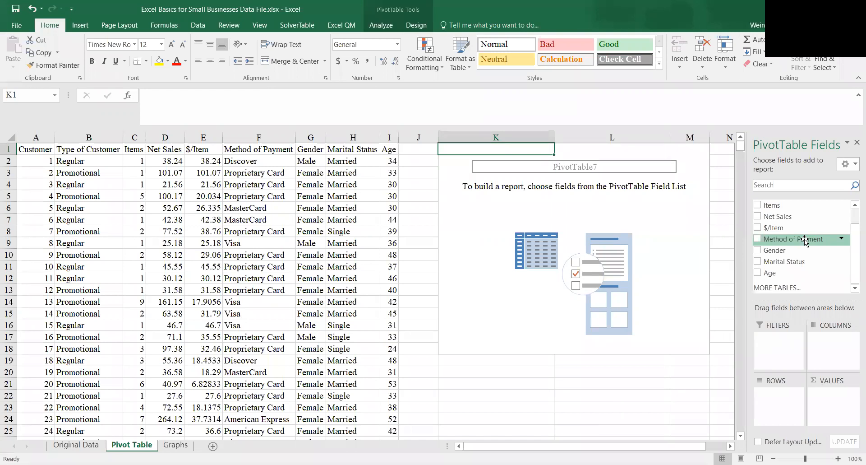
{"action": "left_click_drag", "start_coordinate": [803, 240], "coordinate": [788, 402]}
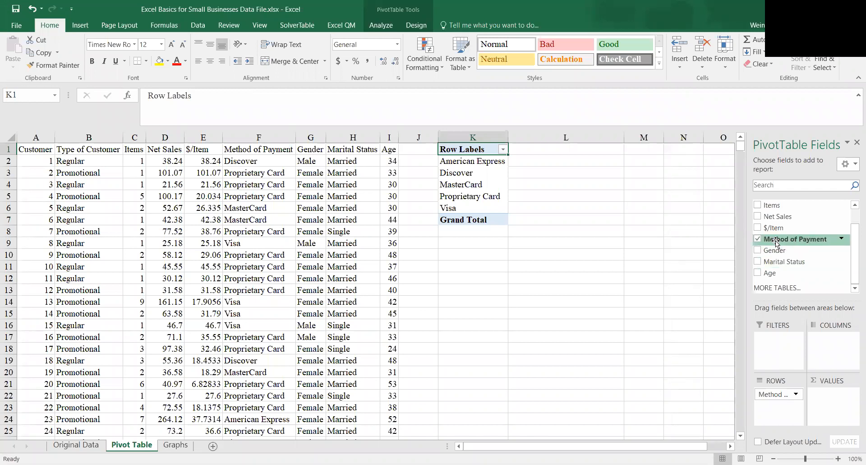
{"action": "left_click_drag", "start_coordinate": [777, 243], "coordinate": [838, 408]}
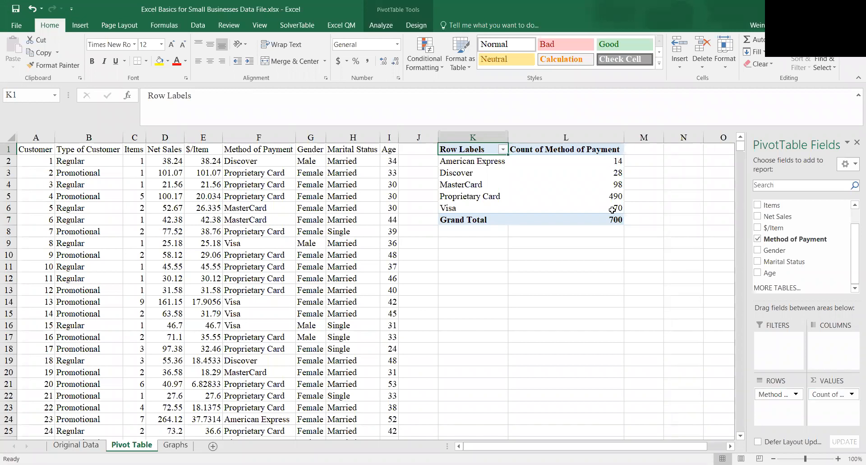
Step: Select an empty cell below the PivotTable, and return to a cell inside it to redisplay its field list
{"action": "key", "text": "ctrl+a"}
{"action": "left_click", "coordinate": [560, 252]}
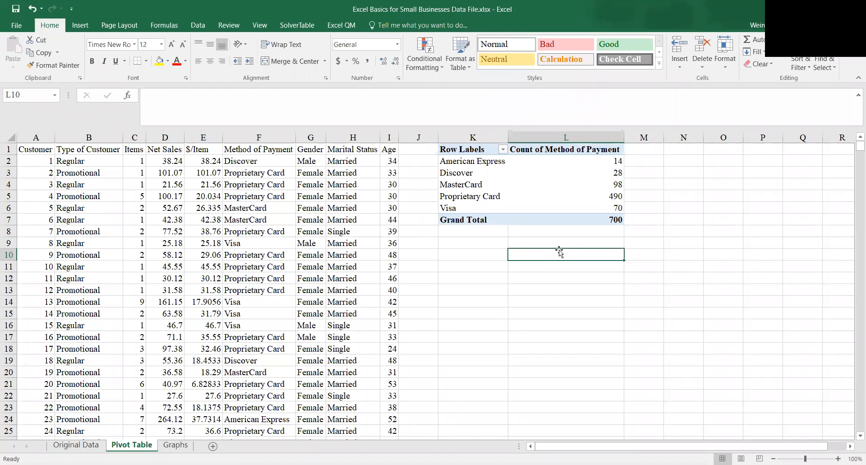
{"action": "left_click", "coordinate": [500, 201]}
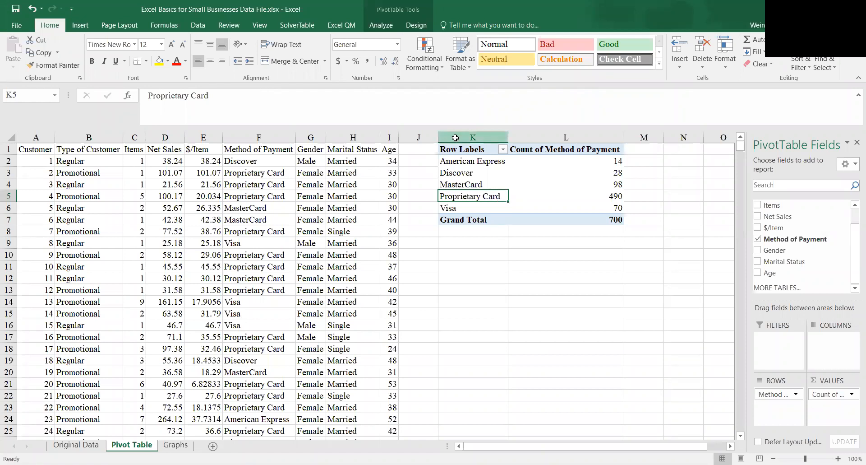
Step: Copy the whole PivotTable in K1:L7 and go to the Graphs sheet
{"action": "left_click_drag", "start_coordinate": [456, 149], "coordinate": [573, 218]}
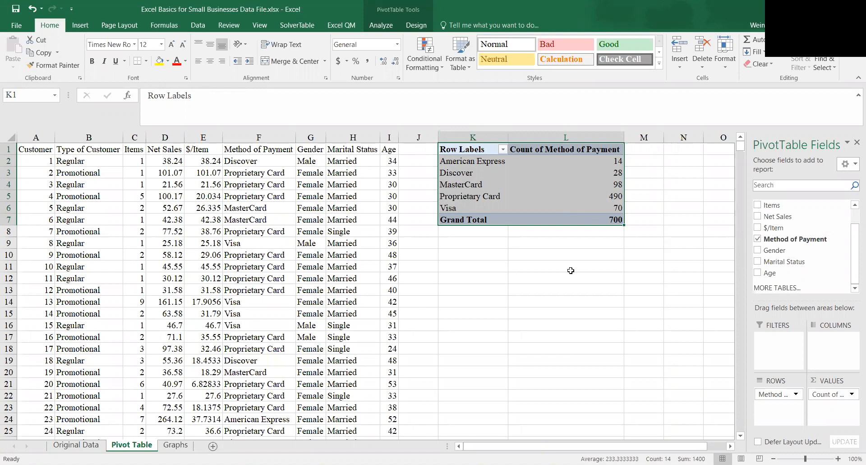
{"action": "key", "text": "ctrl+c"}
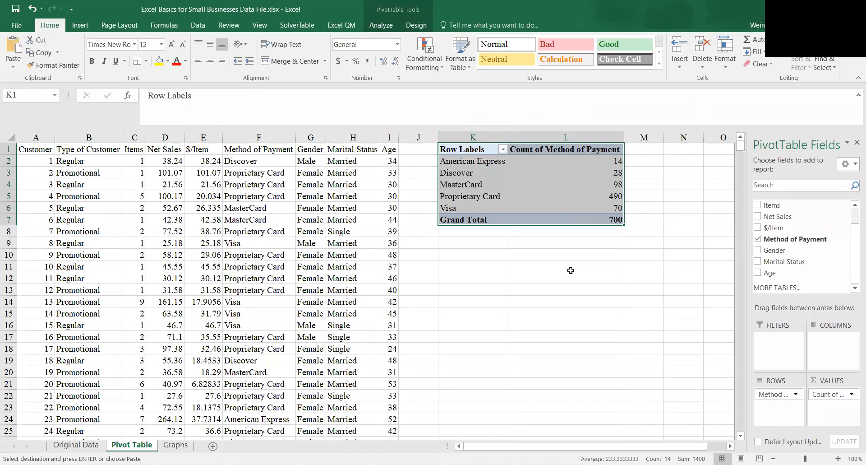
{"action": "left_click", "coordinate": [176, 444]}
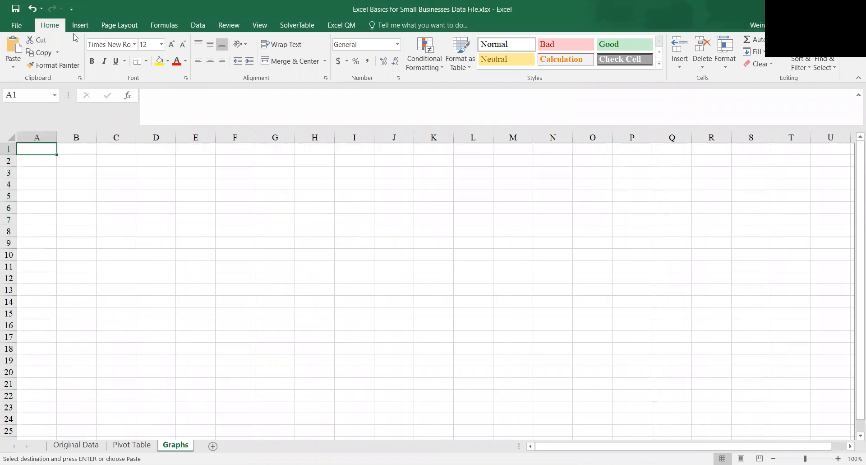
{"action": "key", "text": "ctrl+v"}
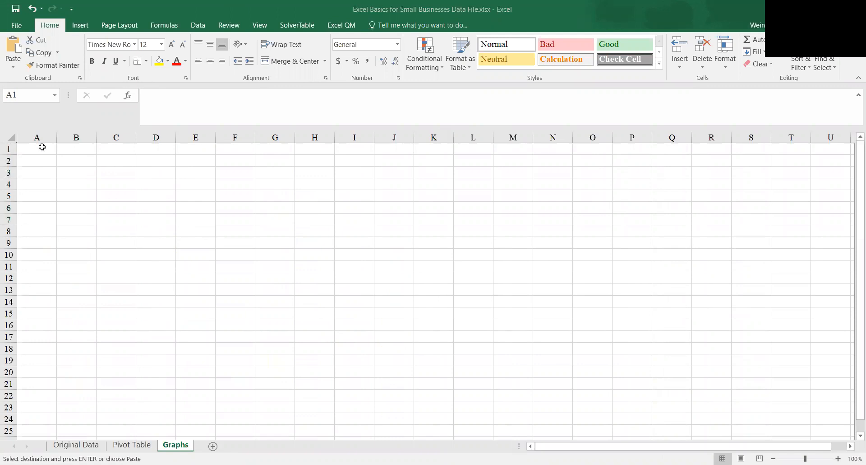
Step: Paste the copied table as values at A1 of the Graphs sheet with Paste Special, and undo the paste
{"action": "right_click", "coordinate": [42, 147]}
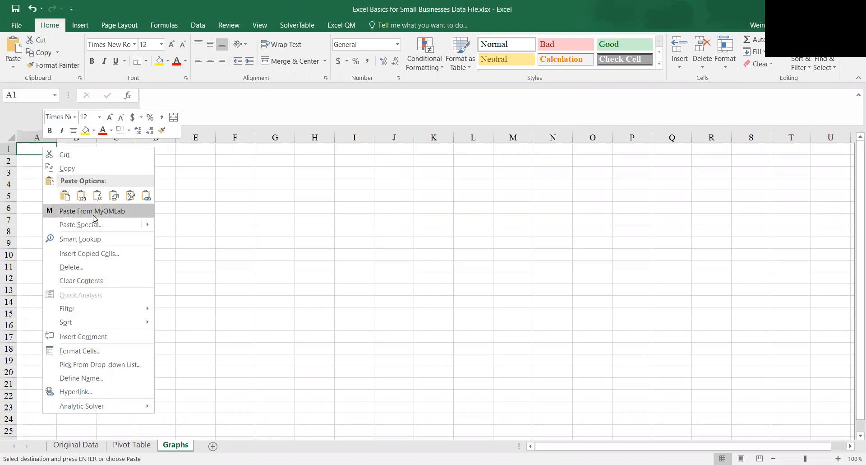
{"action": "mouse_move", "coordinate": [98, 228]}
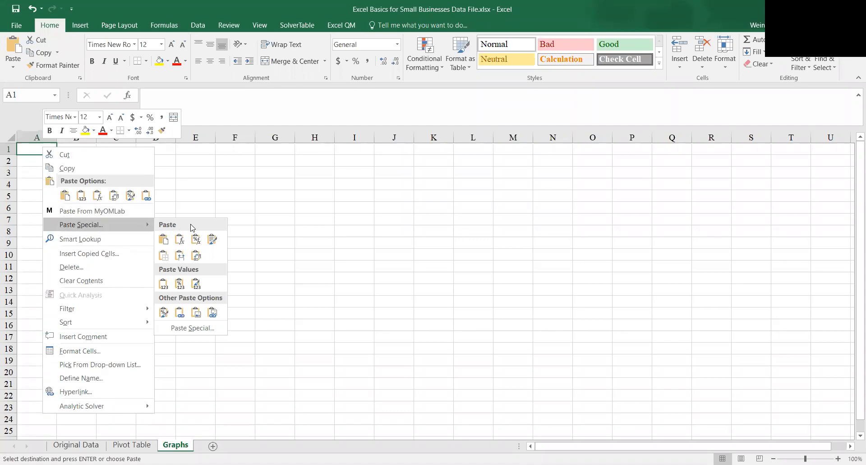
{"action": "left_click", "coordinate": [200, 332]}
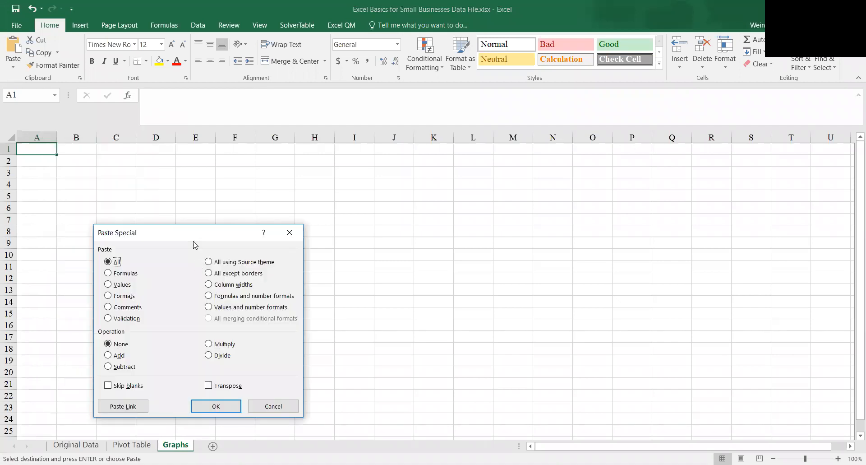
{"action": "left_click_drag", "start_coordinate": [195, 235], "coordinate": [324, 114]}
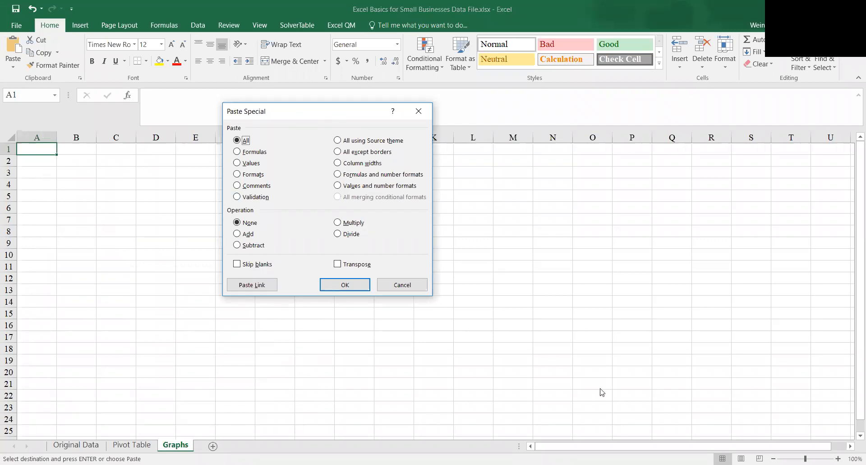
{"action": "left_click", "coordinate": [237, 163]}
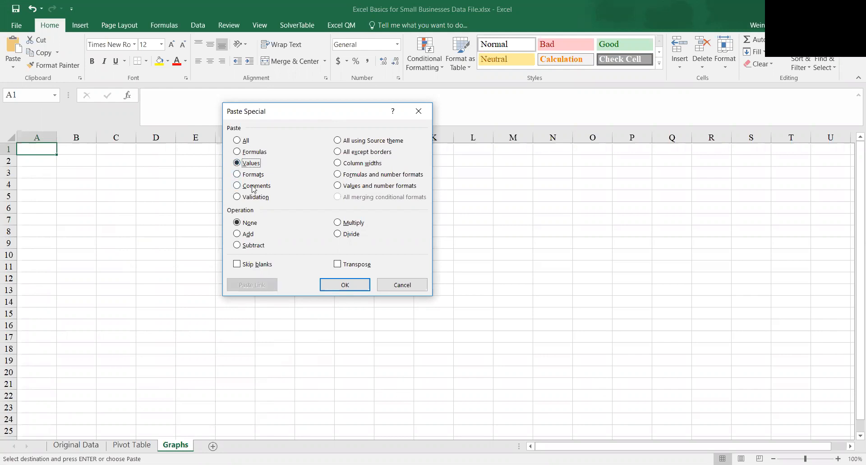
{"action": "left_click", "coordinate": [345, 285]}
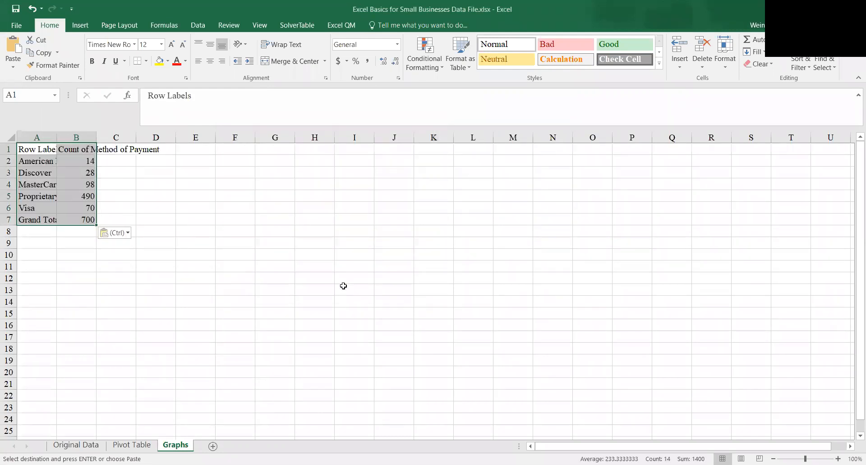
{"action": "left_click", "coordinate": [32, 8]}
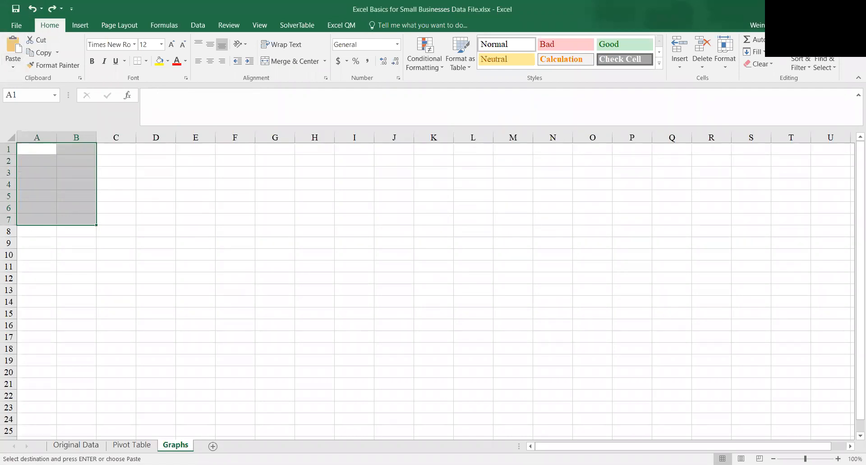
Step: Paste the copied PivotTable into cell A1 of the Graphs sheet with Paste Special set to Values
{"action": "left_click", "coordinate": [134, 445]}
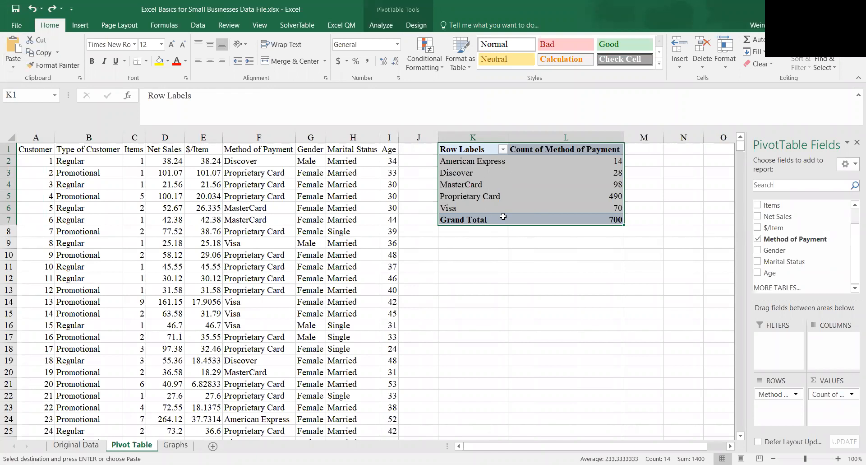
{"action": "left_click", "coordinate": [182, 446]}
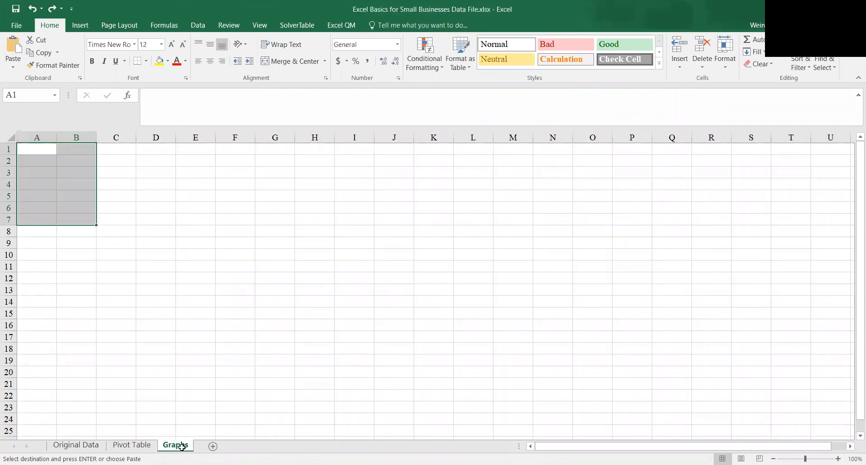
{"action": "left_click", "coordinate": [37, 151]}
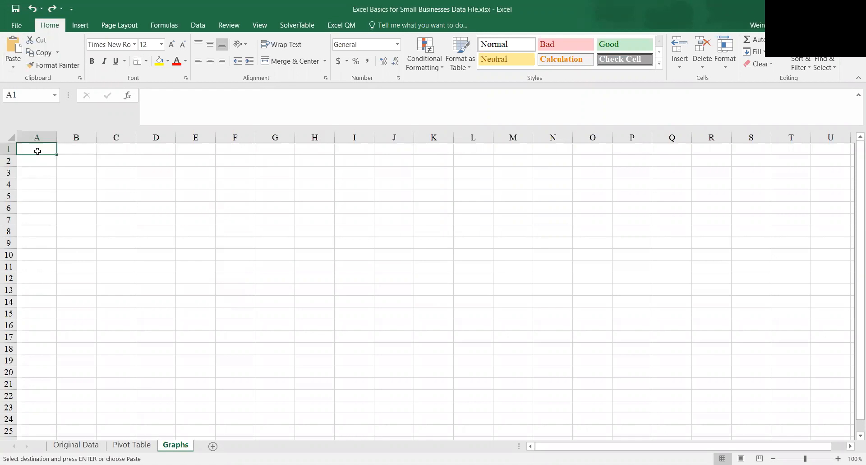
{"action": "right_click", "coordinate": [37, 151]}
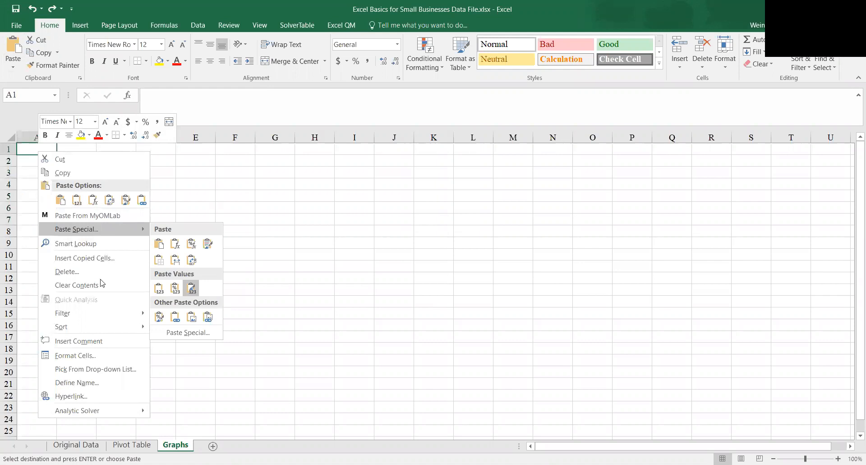
{"action": "left_click", "coordinate": [192, 334]}
{"action": "left_click", "coordinate": [104, 286]}
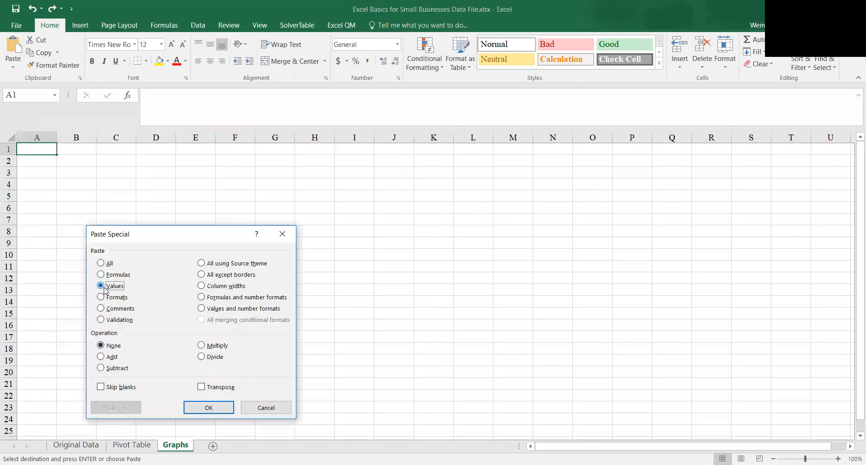
{"action": "left_click", "coordinate": [209, 407]}
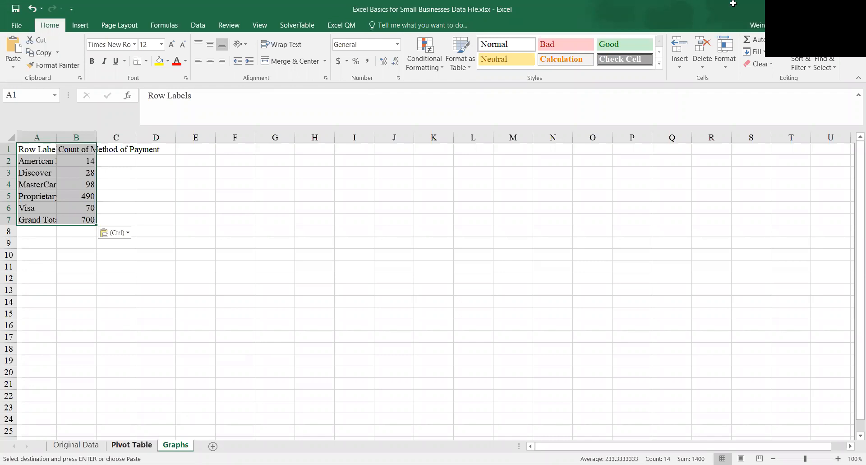
Step: Return to the Pivot Table sheet and remove Method of Payment from the PivotTable's Rows and Values areas
{"action": "left_click", "coordinate": [143, 446]}
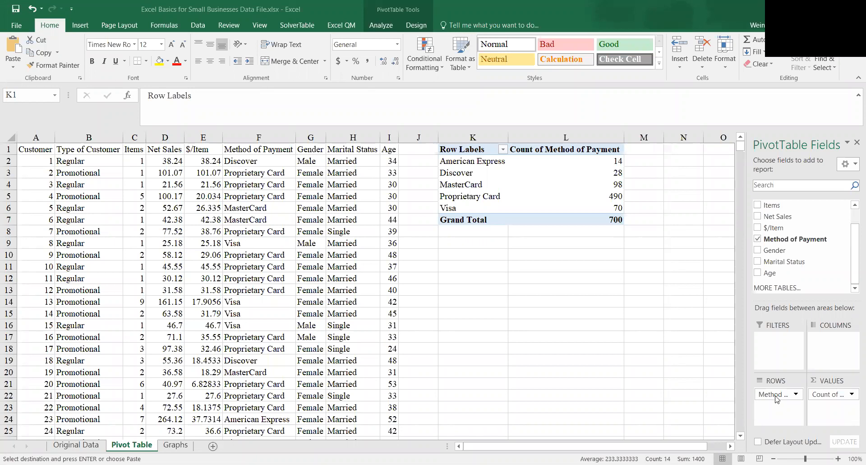
{"action": "left_click", "coordinate": [797, 217]}
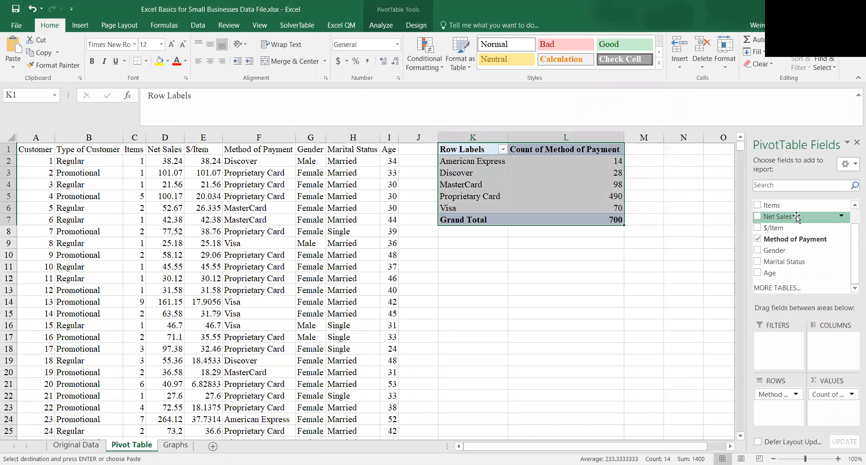
{"action": "left_click_drag", "start_coordinate": [773, 395], "coordinate": [796, 250]}
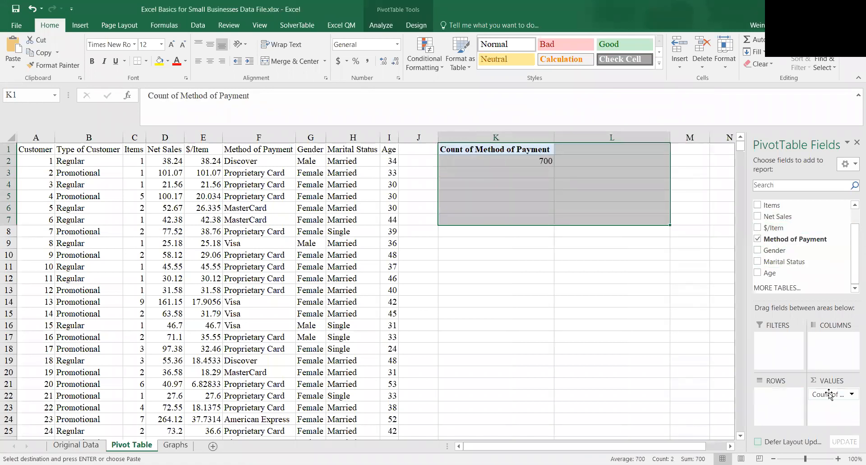
{"action": "left_click_drag", "start_coordinate": [830, 395], "coordinate": [805, 243]}
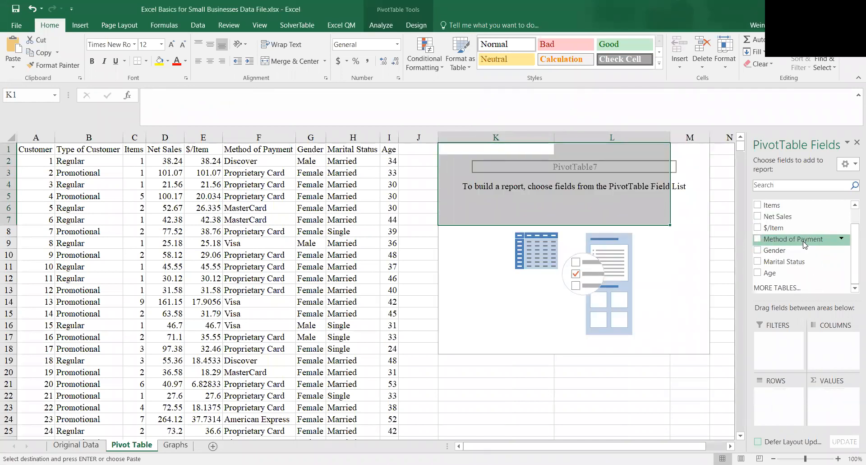
Step: Reselect the emptied PivotTable and add the Method of Payment field to its Rows area
{"action": "left_click", "coordinate": [724, 184]}
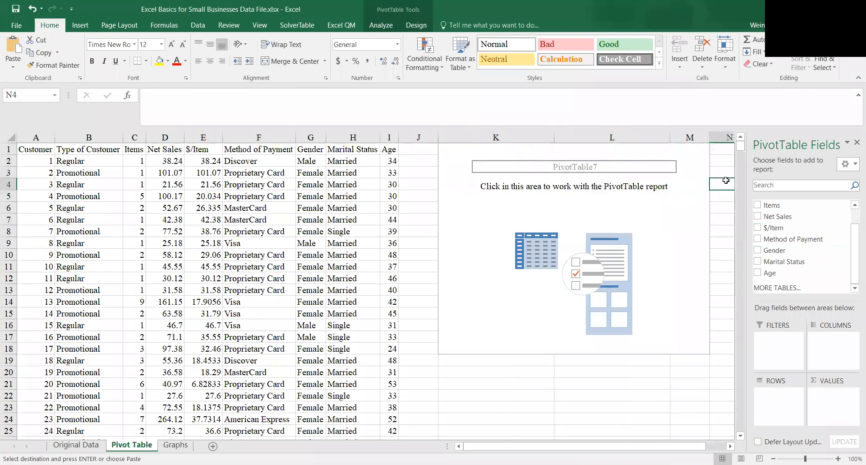
{"action": "left_click", "coordinate": [648, 276]}
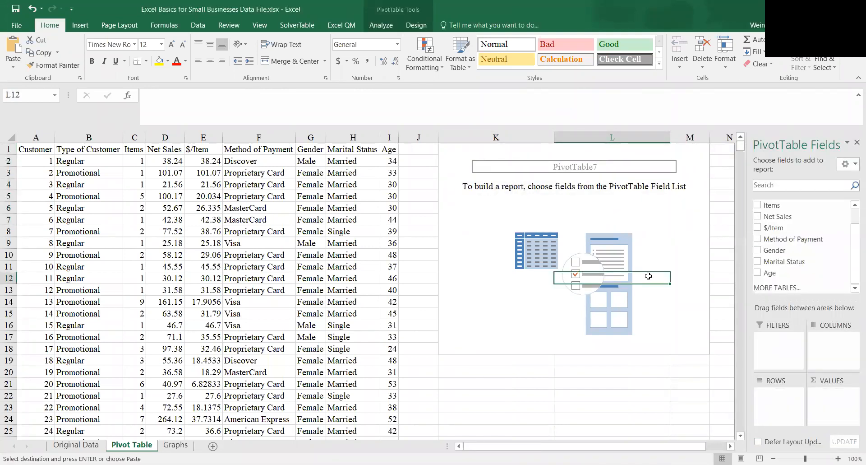
{"action": "left_click_drag", "start_coordinate": [787, 239], "coordinate": [779, 391]}
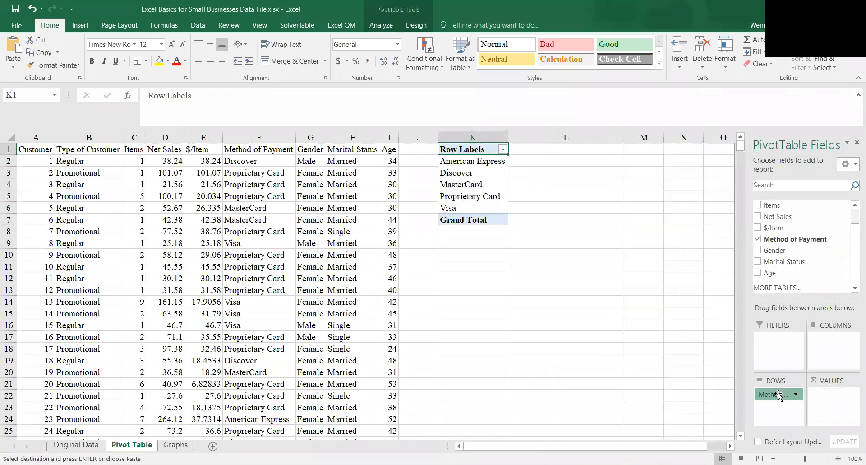
Step: Replace Method of Payment with Gender in the PivotTable's Rows area and add Gender to Values as a count
{"action": "left_click", "coordinate": [795, 243]}
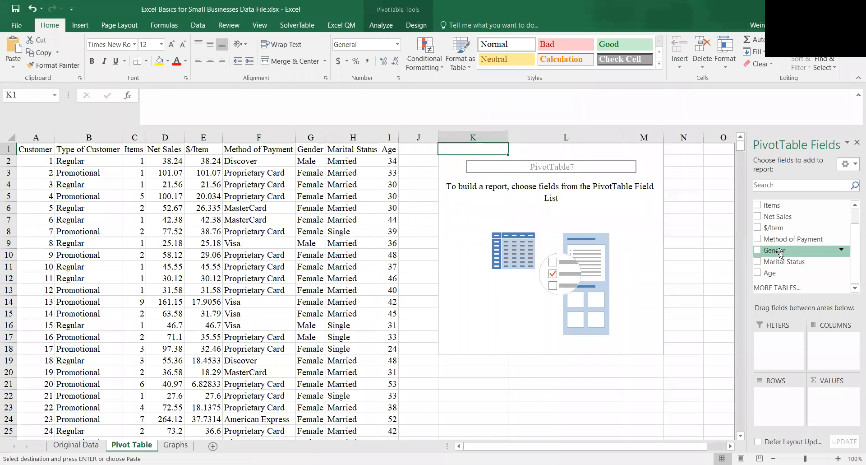
{"action": "left_click_drag", "start_coordinate": [781, 253], "coordinate": [781, 404]}
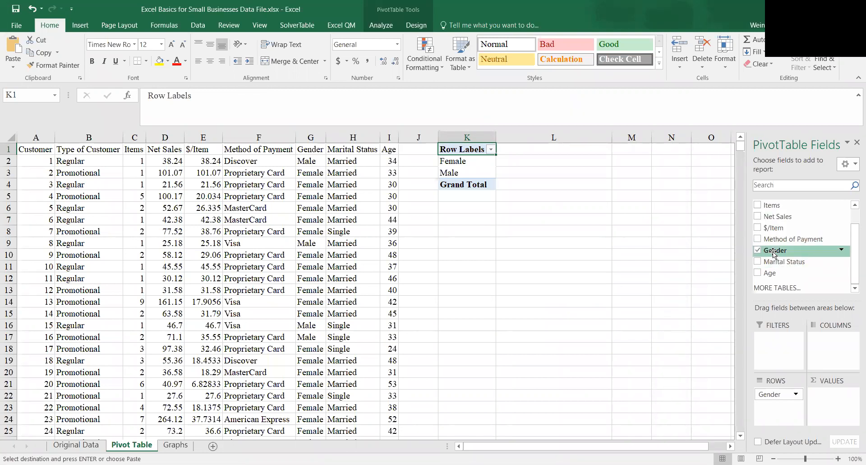
{"action": "left_click_drag", "start_coordinate": [774, 254], "coordinate": [833, 412]}
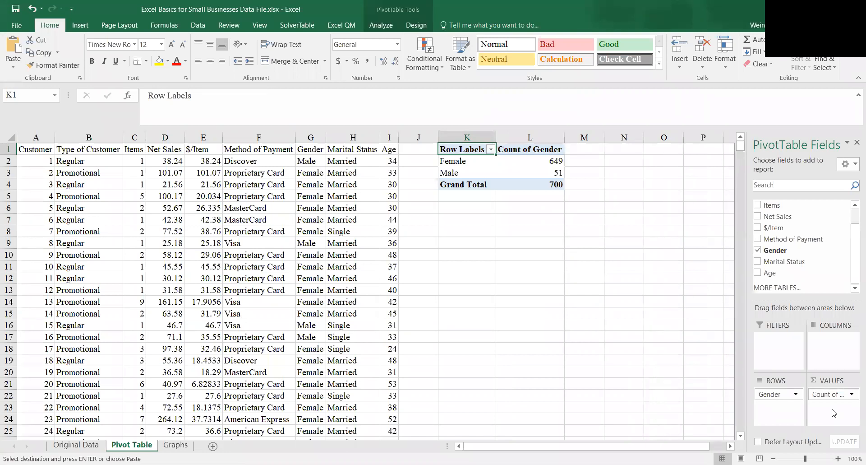
{"action": "left_click_drag", "start_coordinate": [819, 399], "coordinate": [794, 364]}
Step: Add Type of Customer to the PivotTable's Rows below Gender, and move it to the Columns area
{"action": "left_click_drag", "start_coordinate": [854, 250], "coordinate": [853, 230]}
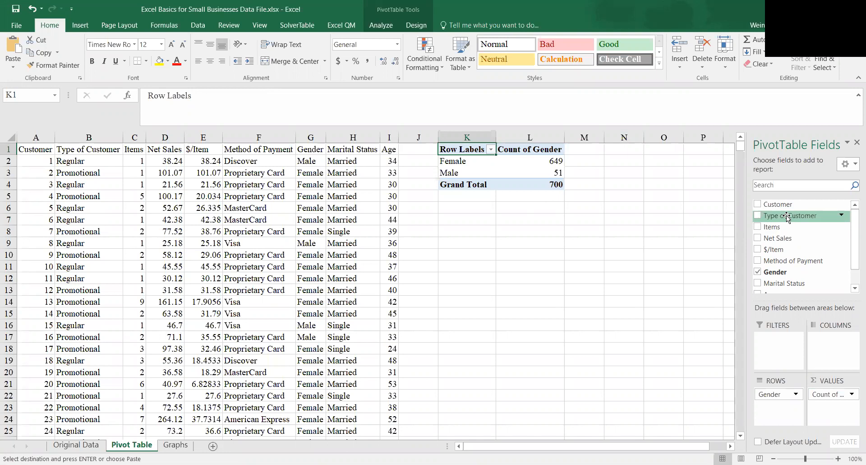
{"action": "left_click_drag", "start_coordinate": [787, 217], "coordinate": [786, 416]}
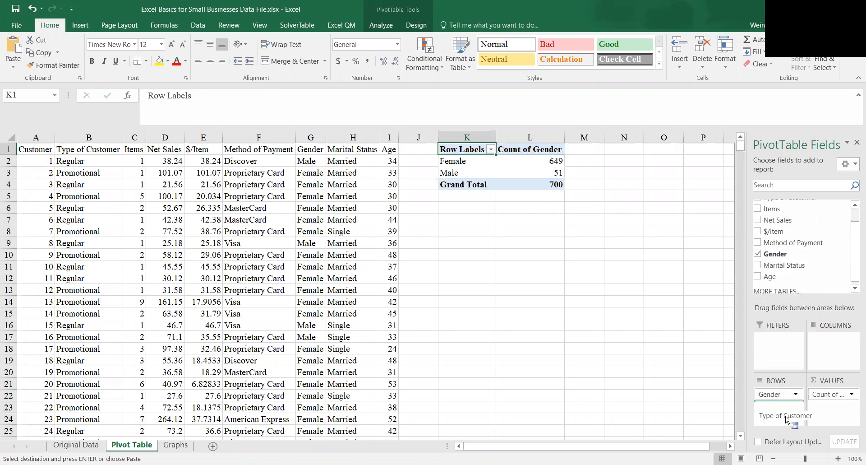
{"action": "left_click_drag", "start_coordinate": [786, 419], "coordinate": [787, 419]}
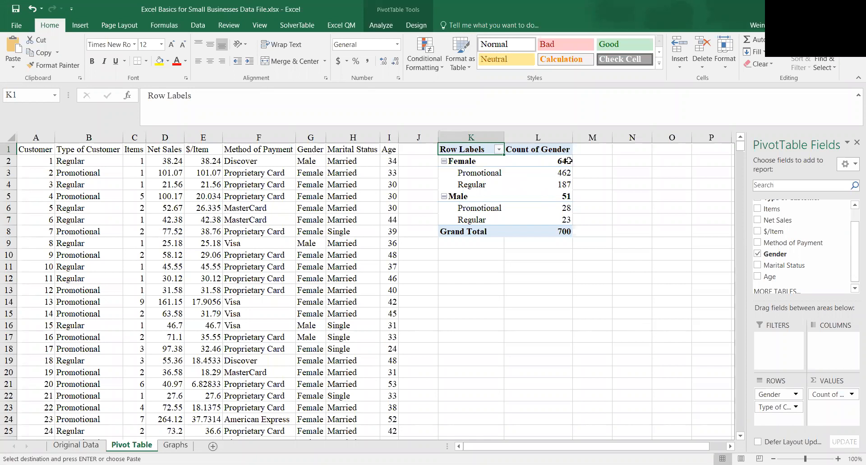
{"action": "mouse_move", "coordinate": [572, 161]}
{"action": "left_click_drag", "start_coordinate": [776, 407], "coordinate": [853, 348]}
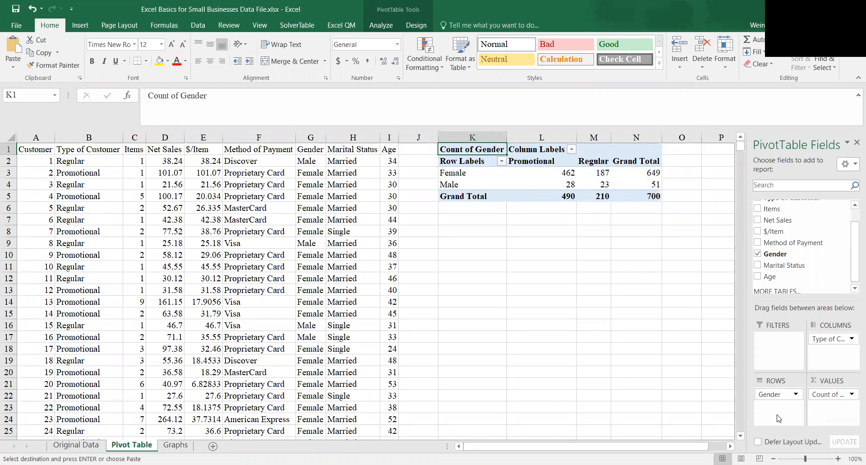
Step: Show the Count of Gender values as % of Grand Total and inspect the overall total and female promotional cells
{"action": "left_click", "coordinate": [852, 394]}
{"action": "left_click", "coordinate": [853, 394]}
{"action": "left_click", "coordinate": [852, 394]}
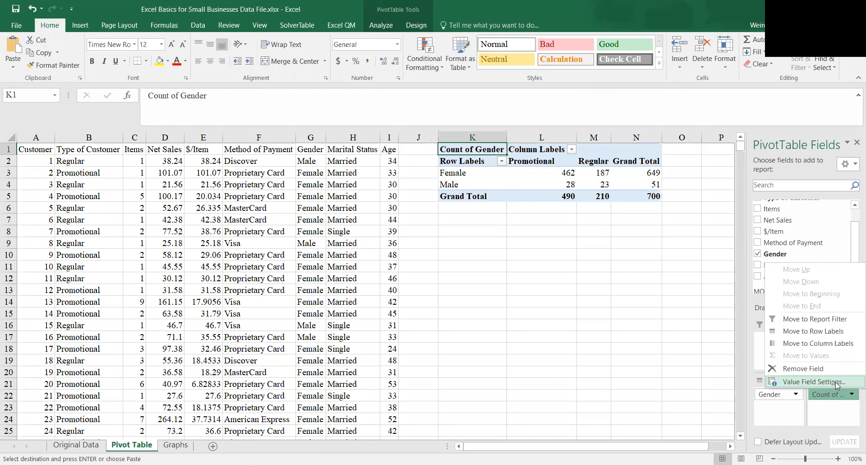
{"action": "left_click", "coordinate": [814, 381]}
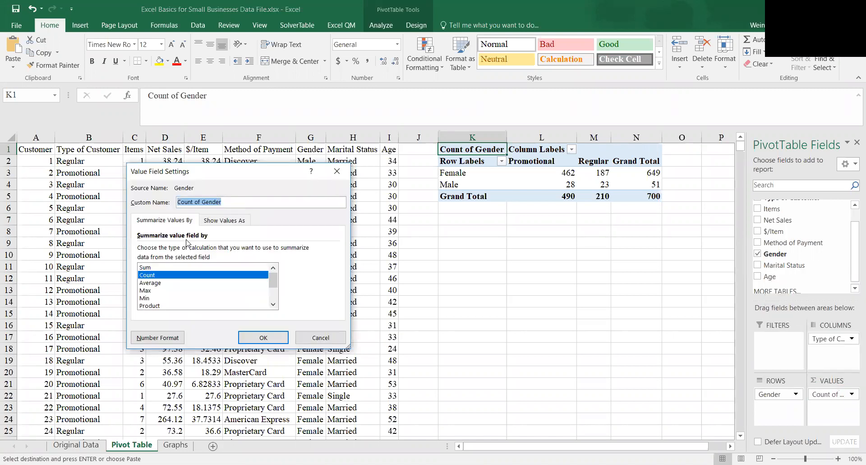
{"action": "left_click_drag", "start_coordinate": [212, 177], "coordinate": [533, 259]}
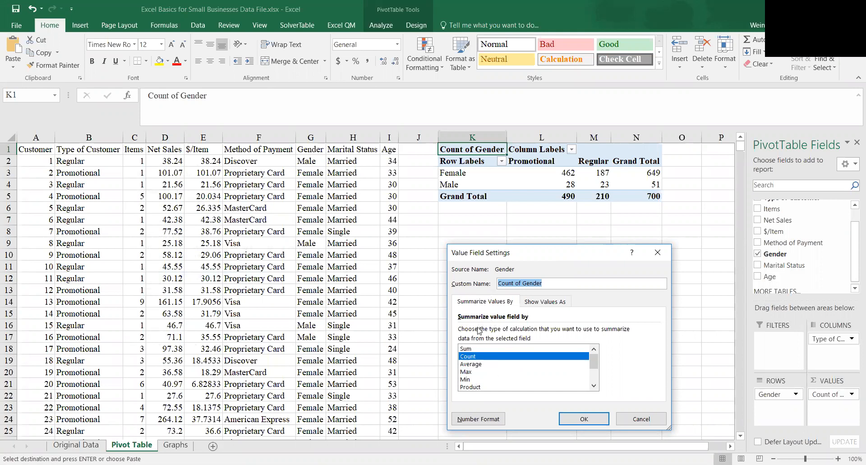
{"action": "left_click", "coordinate": [554, 306]}
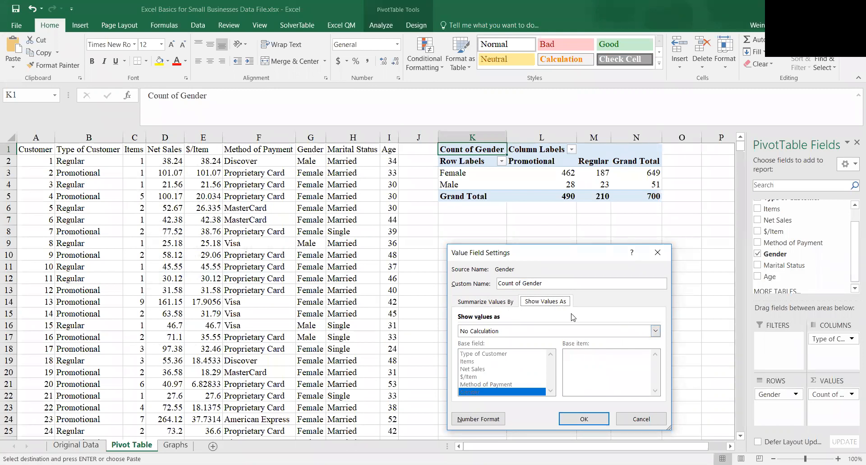
{"action": "left_click", "coordinate": [656, 331]}
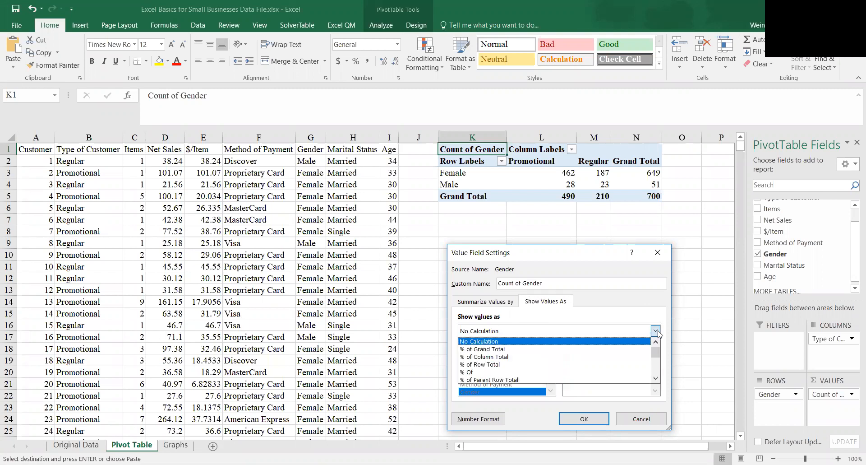
{"action": "left_click", "coordinate": [560, 350]}
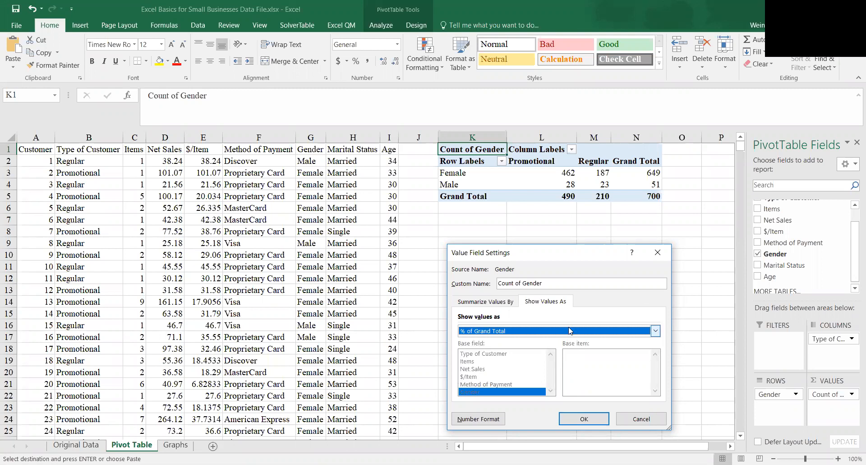
{"action": "left_click", "coordinate": [584, 419]}
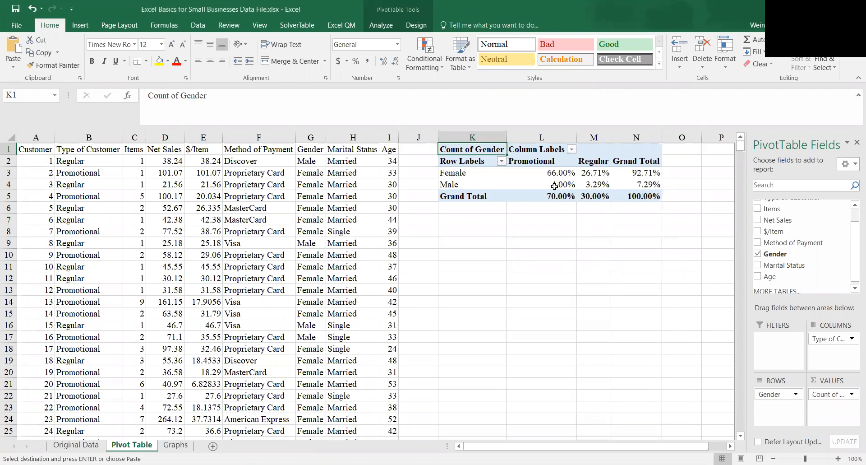
{"action": "left_click", "coordinate": [647, 197]}
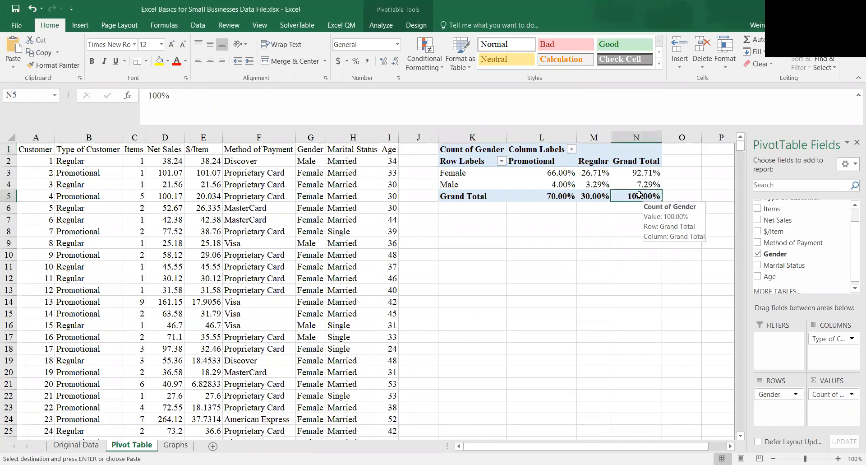
{"action": "left_click", "coordinate": [549, 172]}
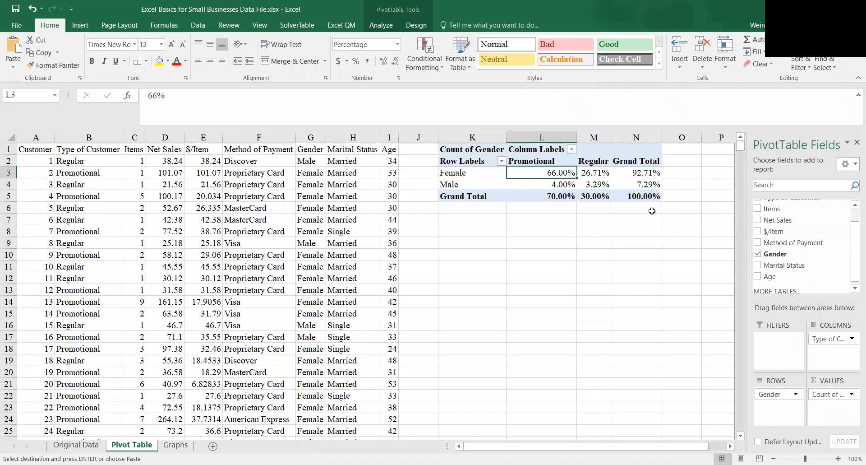
Step: Show the Count of Gender values as % of Column Total and inspect the female and male cells for regular customers
{"action": "left_click", "coordinate": [847, 395]}
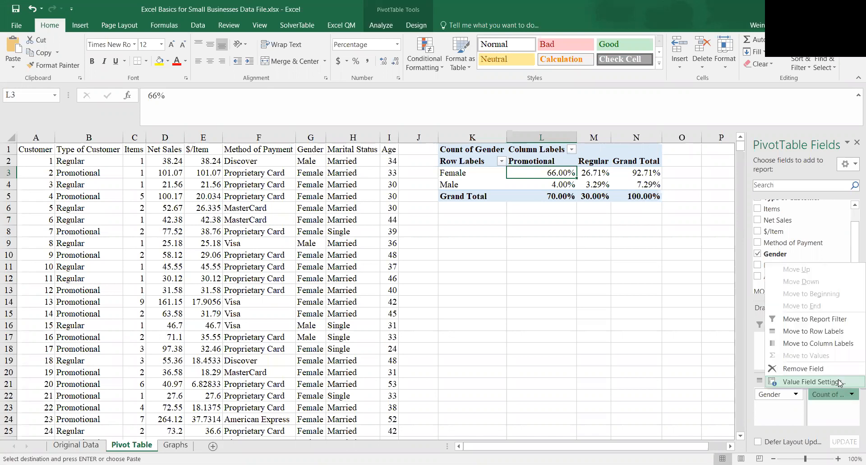
{"action": "left_click", "coordinate": [811, 382]}
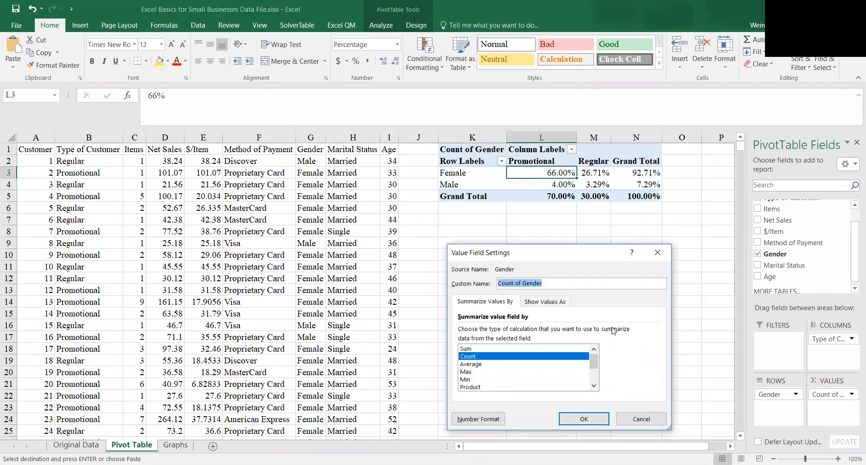
{"action": "left_click", "coordinate": [547, 301]}
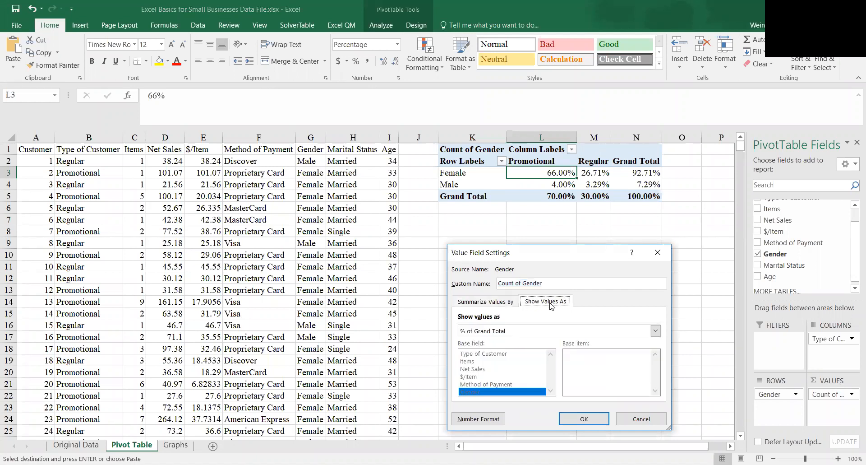
{"action": "left_click", "coordinate": [656, 332]}
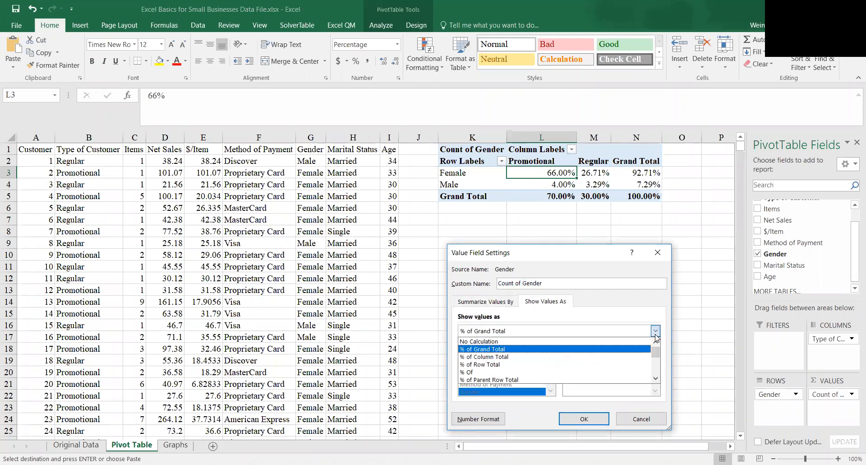
{"action": "left_click", "coordinate": [620, 356]}
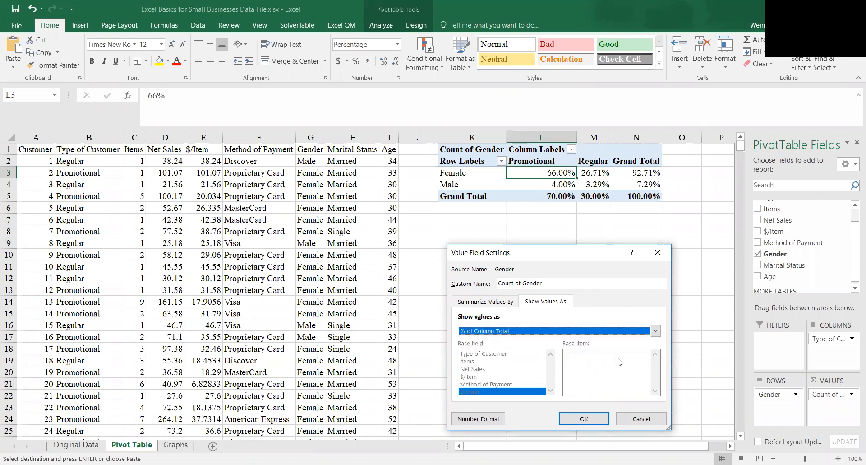
{"action": "left_click", "coordinate": [596, 424]}
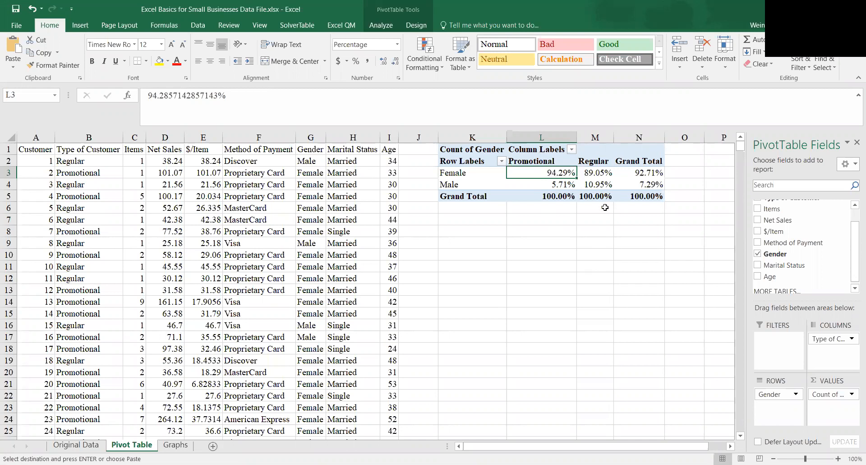
{"action": "key", "text": "Right"}
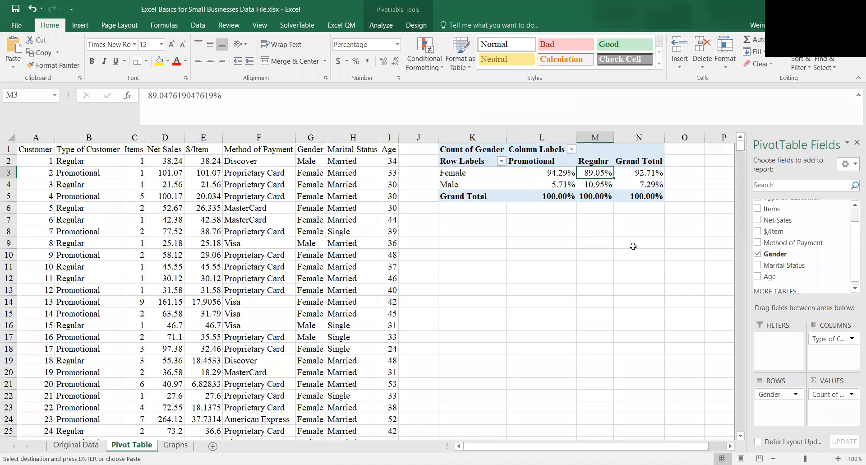
{"action": "key", "text": "Down"}
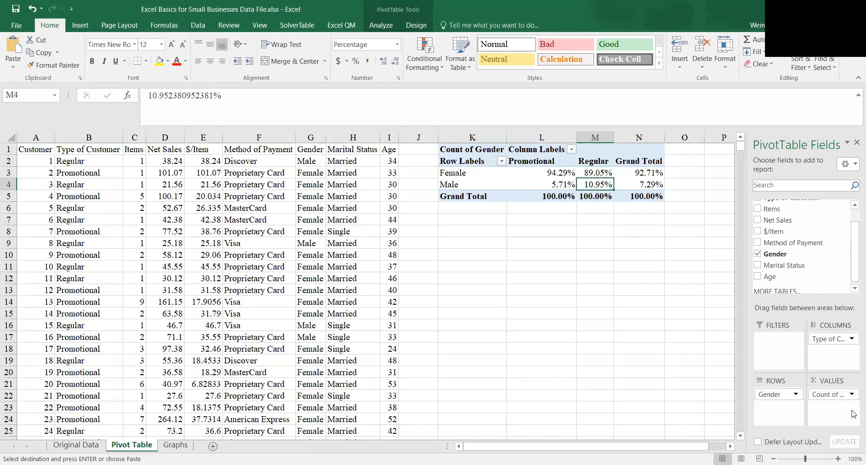
Step: Show the Count of Gender values as % of Row Total and inspect the promotional and regular cells for each gender
{"action": "left_click", "coordinate": [852, 395]}
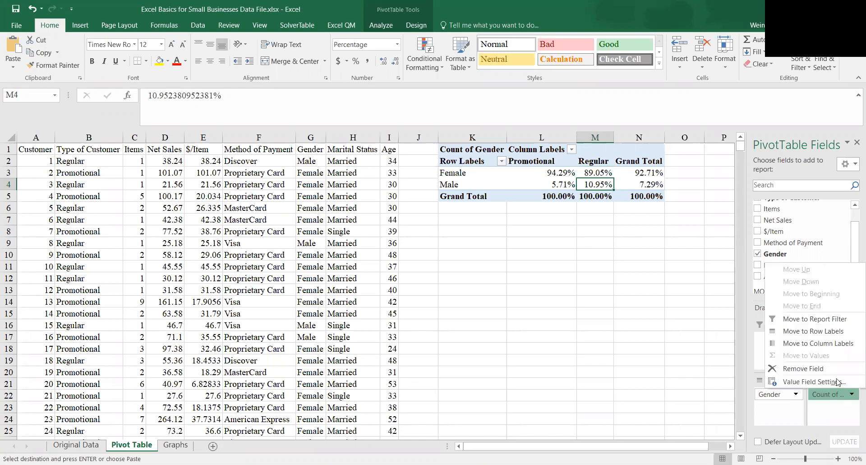
{"action": "left_click", "coordinate": [837, 381]}
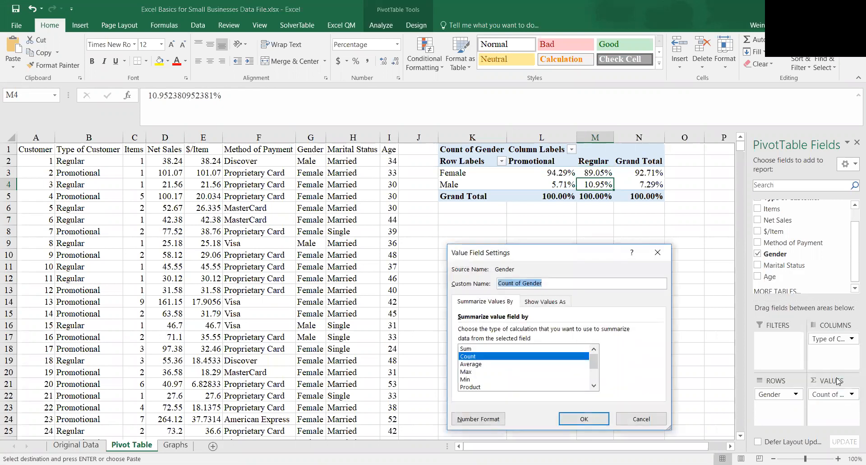
{"action": "left_click", "coordinate": [551, 302]}
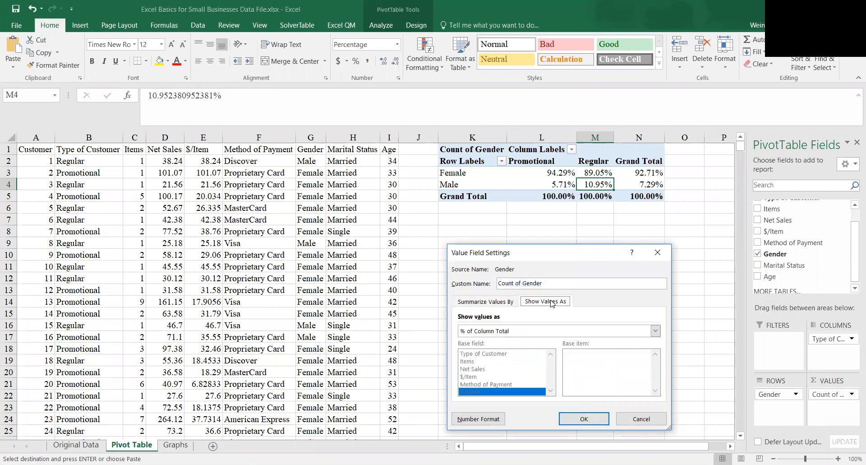
{"action": "left_click", "coordinate": [545, 332]}
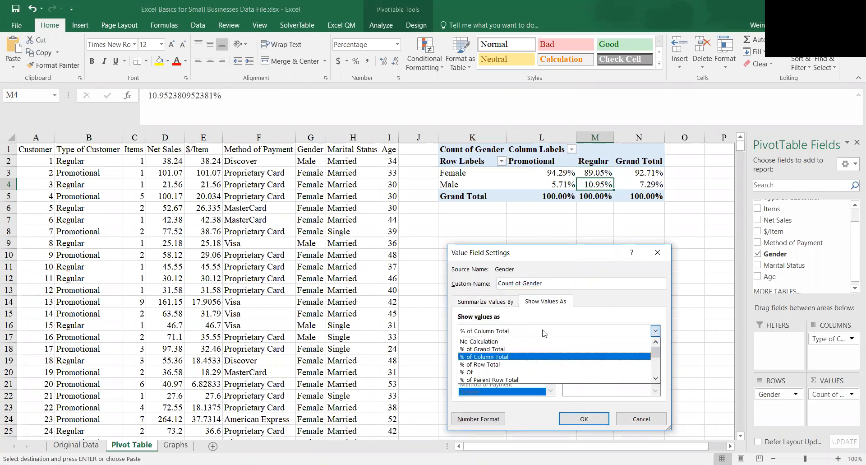
{"action": "left_click", "coordinate": [541, 364]}
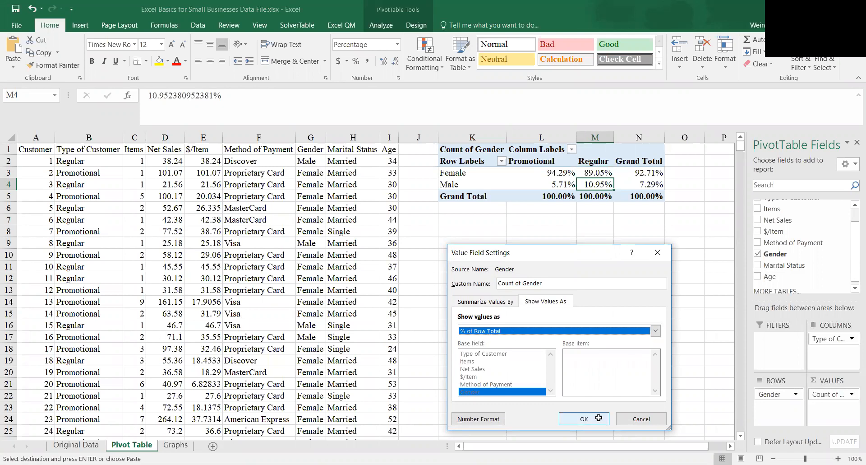
{"action": "left_click", "coordinate": [584, 419]}
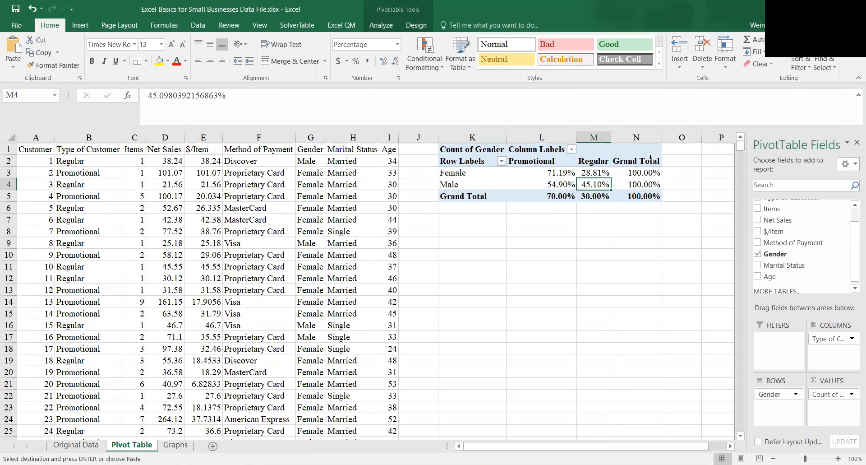
{"action": "left_click", "coordinate": [555, 174]}
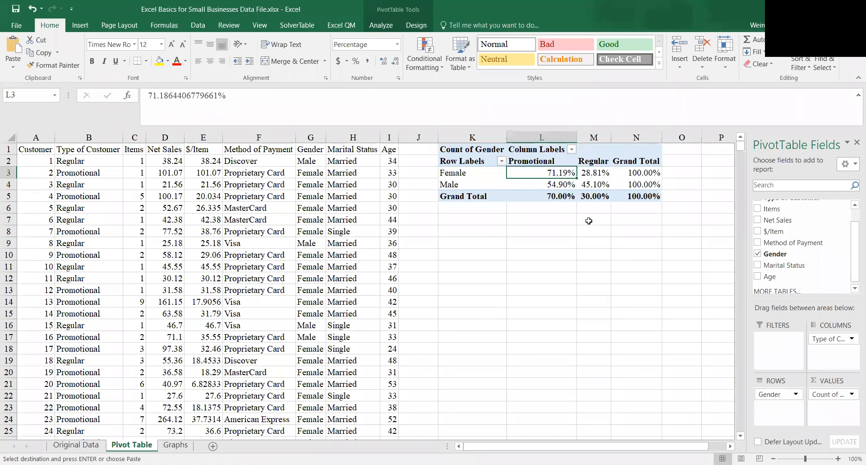
{"action": "key", "text": "Right"}
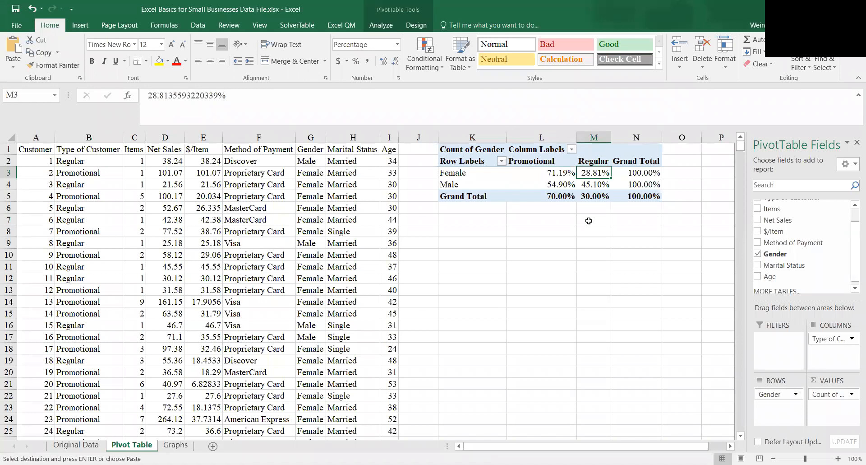
{"action": "key", "text": "Down"}
{"action": "key", "text": "Left"}
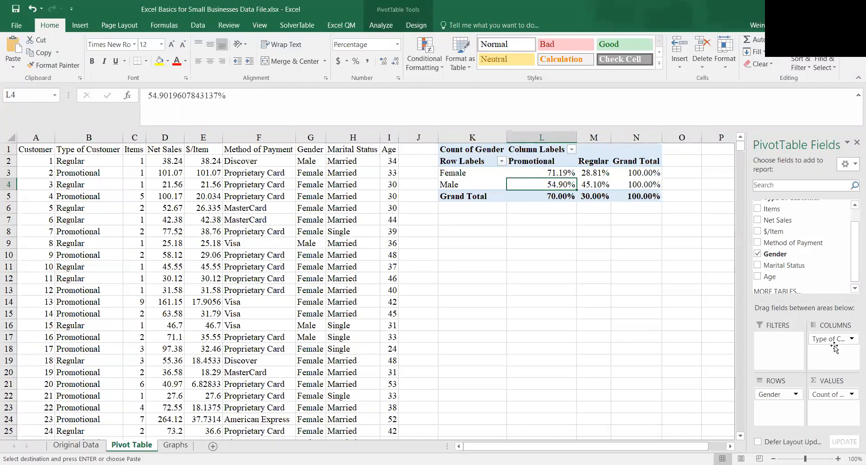
Step: Replace Count of Gender with the sum of Net Sales in the PivotTable's Values area
{"action": "left_click", "coordinate": [832, 396]}
{"action": "left_click", "coordinate": [832, 397]}
{"action": "left_click_drag", "start_coordinate": [833, 396], "coordinate": [809, 235]}
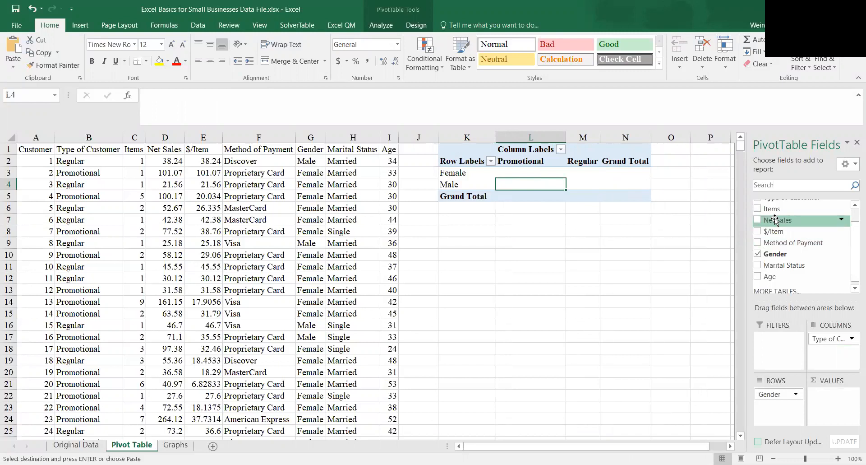
{"action": "left_click_drag", "start_coordinate": [775, 220], "coordinate": [838, 399]}
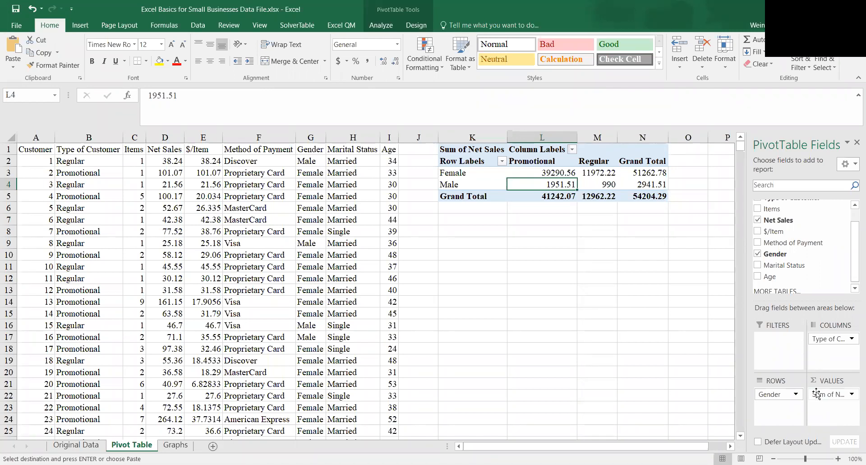
Step: Inspect the overall and female promotional net sales totals, and summarize Net Sales by Average in the PivotTable
{"action": "left_click", "coordinate": [647, 197]}
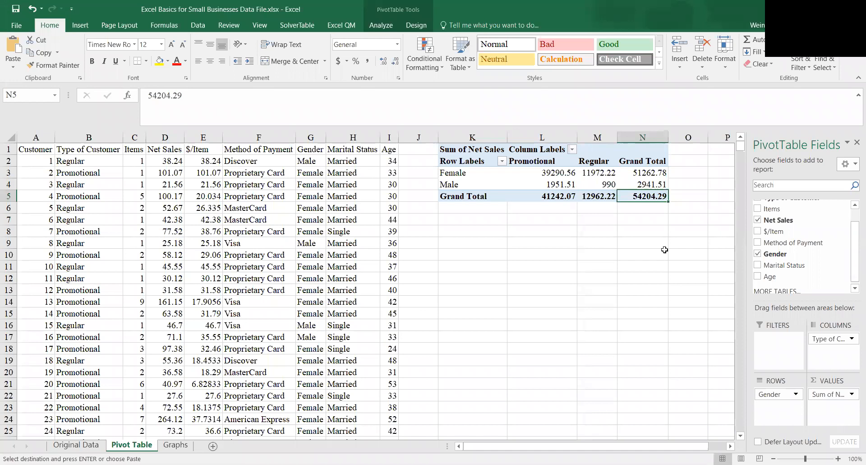
{"action": "left_click", "coordinate": [562, 173]}
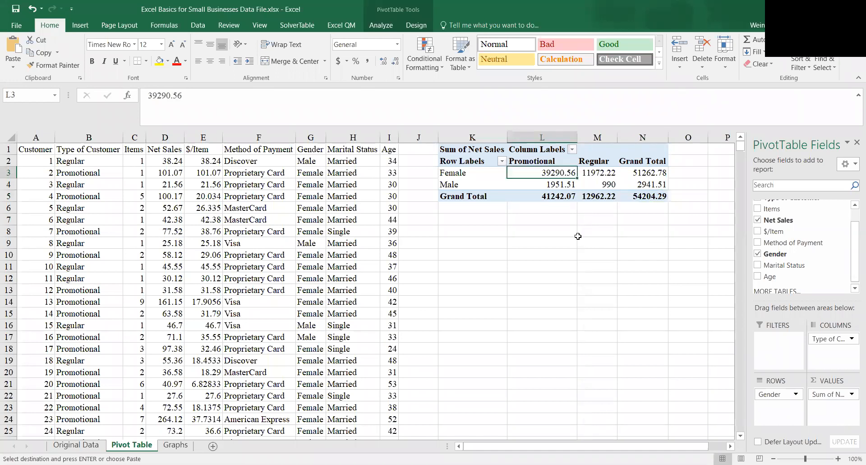
{"action": "left_click", "coordinate": [852, 394]}
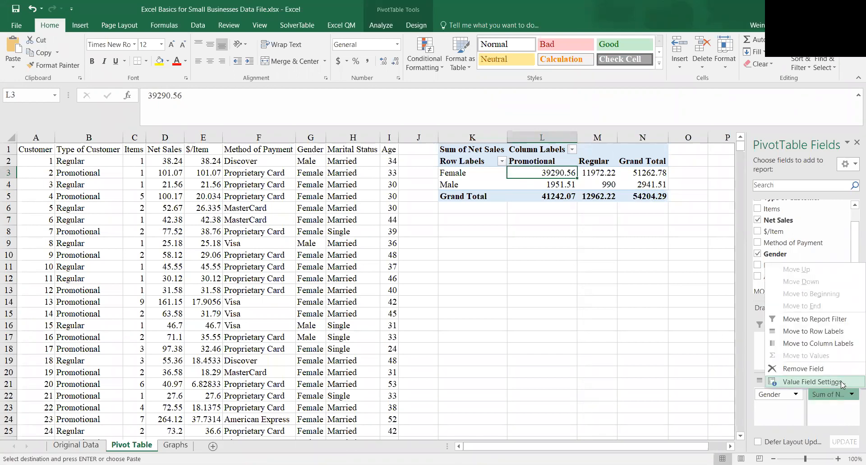
{"action": "left_click", "coordinate": [841, 381]}
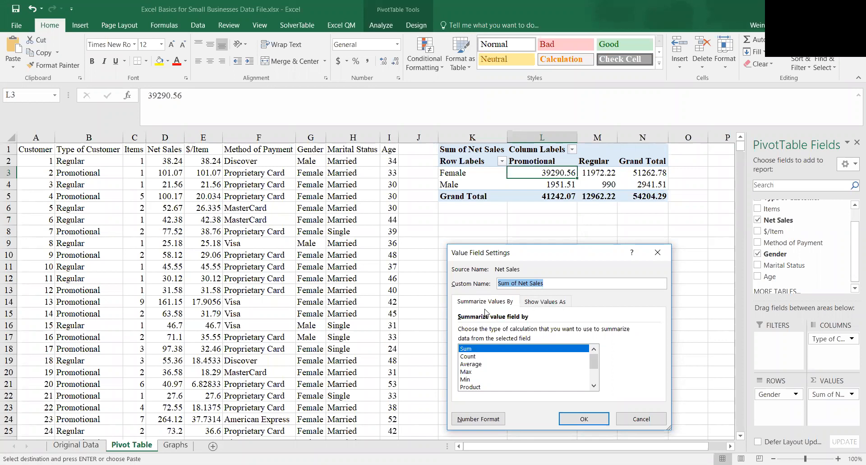
{"action": "left_click", "coordinate": [471, 364]}
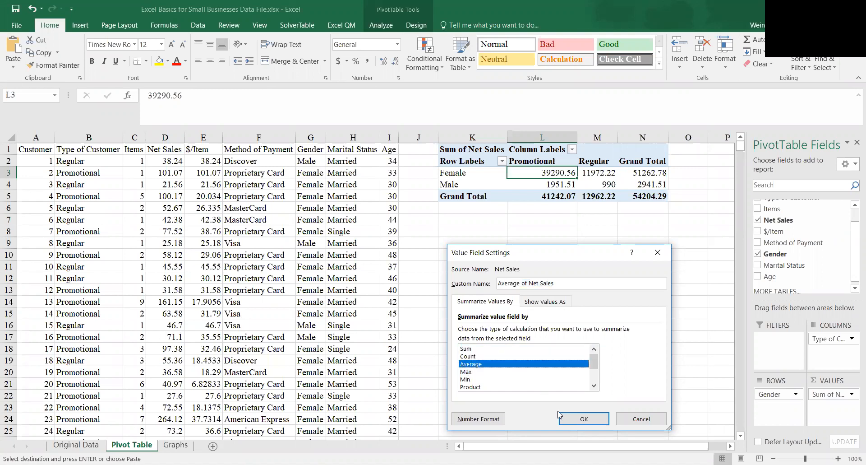
{"action": "left_click", "coordinate": [582, 420]}
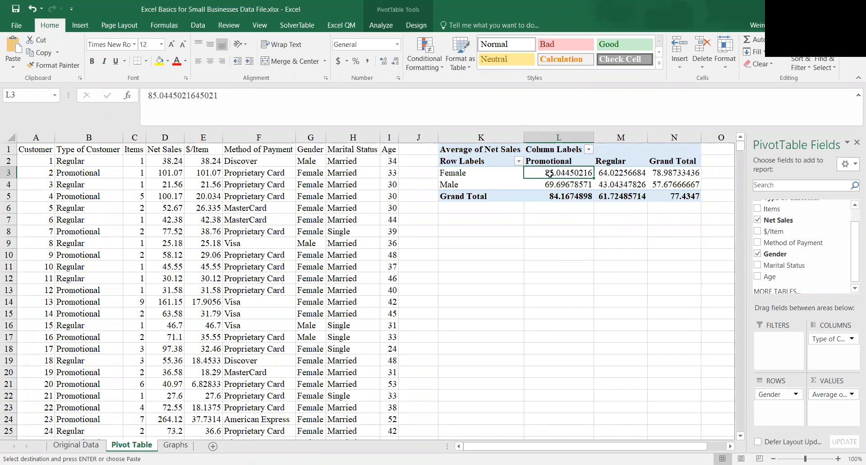
Step: Format all the average net sales values in the PivotTable, including the grand totals, to two decimal places
{"action": "left_click_drag", "start_coordinate": [551, 173], "coordinate": [669, 190]}
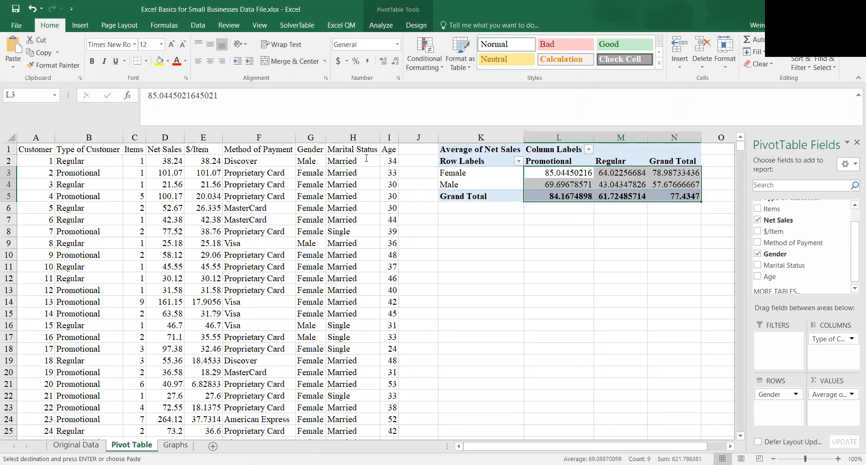
{"action": "left_click", "coordinate": [395, 61]}
{"action": "left_click", "coordinate": [396, 61]}
{"action": "left_click", "coordinate": [396, 62]}
{"action": "left_click", "coordinate": [396, 61]}
{"action": "left_click", "coordinate": [395, 61]}
{"action": "left_click", "coordinate": [395, 61]}
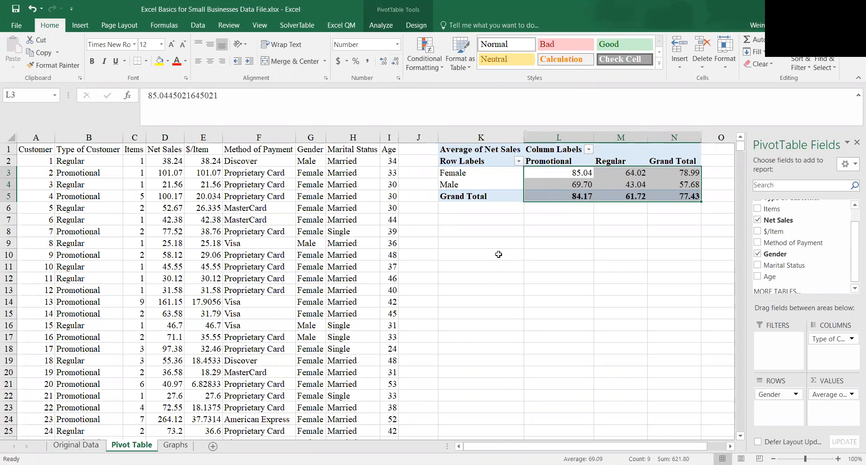
Step: Examine the average net sales for each gender and customer type, including the grand totals for promotional and regular customers
{"action": "left_click", "coordinate": [567, 175]}
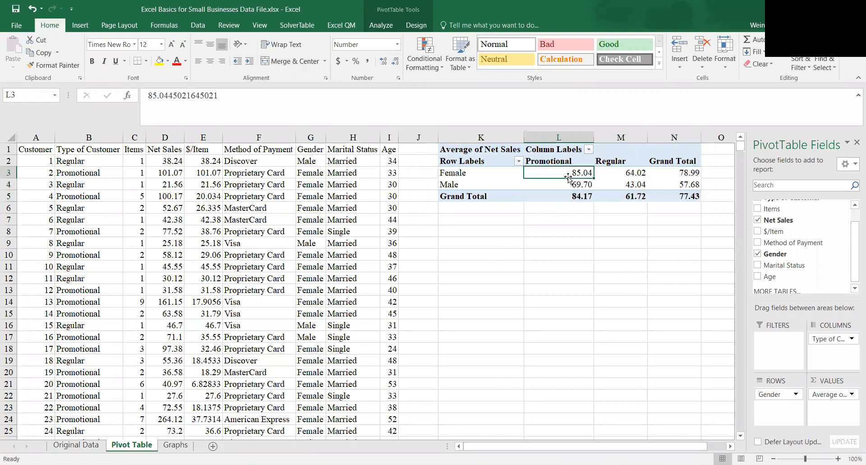
{"action": "left_click", "coordinate": [694, 173]}
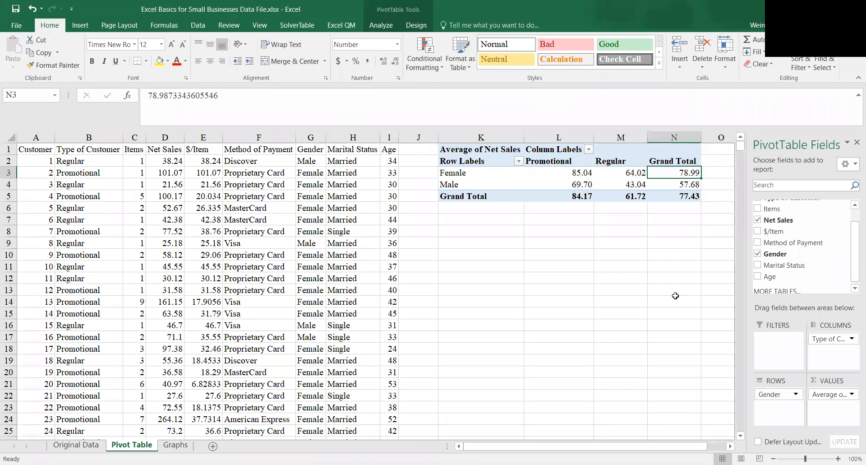
{"action": "key", "text": "Down"}
{"action": "key", "text": "Left"}
{"action": "key", "text": "Left"}
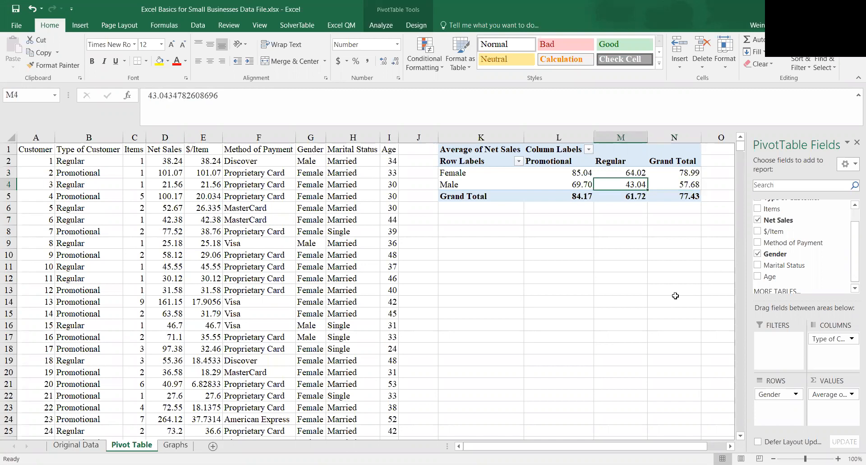
{"action": "key", "text": "Down"}
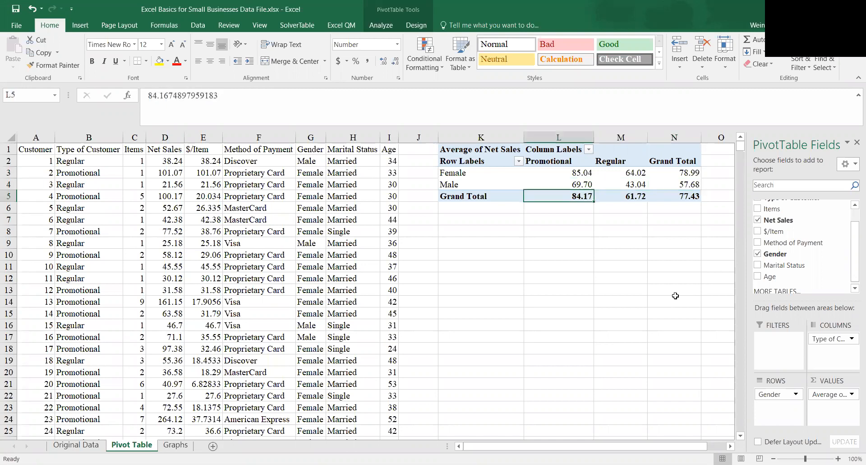
{"action": "key", "text": "Right"}
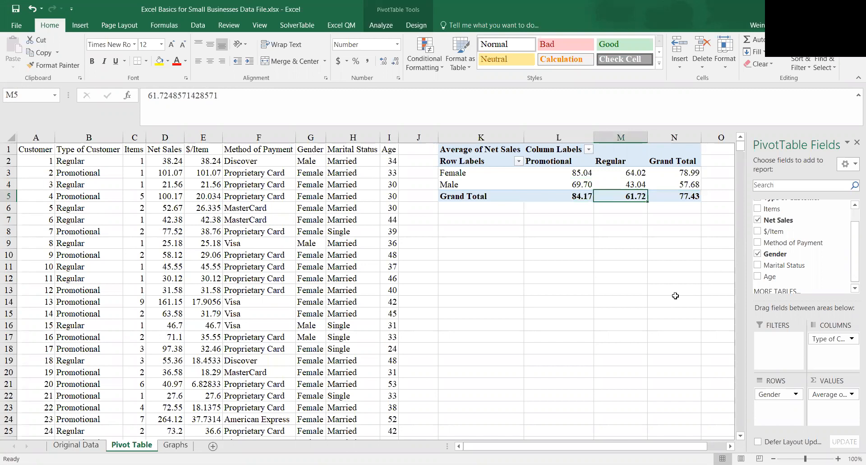
{"action": "key", "text": "Up"}
{"action": "key", "text": "Down"}
{"action": "key", "text": "Left"}
{"action": "key", "text": "Up"}
{"action": "key", "text": "Up"}
{"action": "key", "text": "Right"}
{"action": "key", "text": "Down"}
{"action": "key", "text": "Left"}
{"action": "key", "text": "Up"}
{"action": "key", "text": "Right"}
{"action": "key", "text": "Down"}
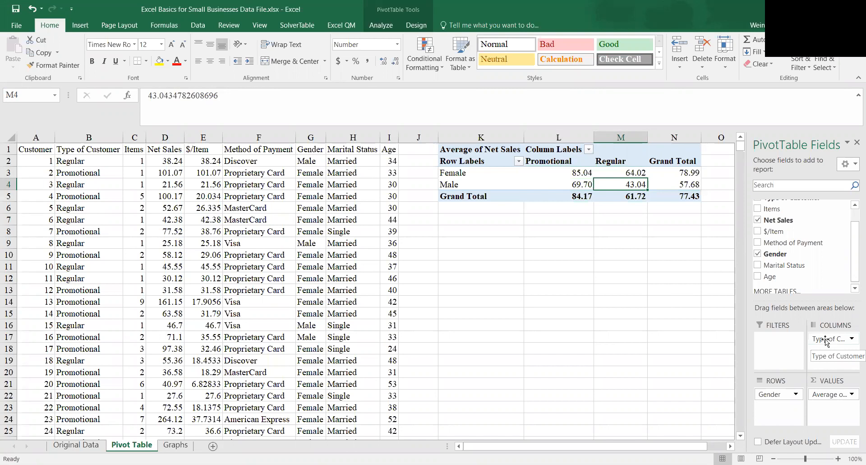
Step: Move Type of Customer from the PivotTable's columns to its rows and place it above Gender as the outer grouping
{"action": "left_click_drag", "start_coordinate": [825, 339], "coordinate": [781, 414]}
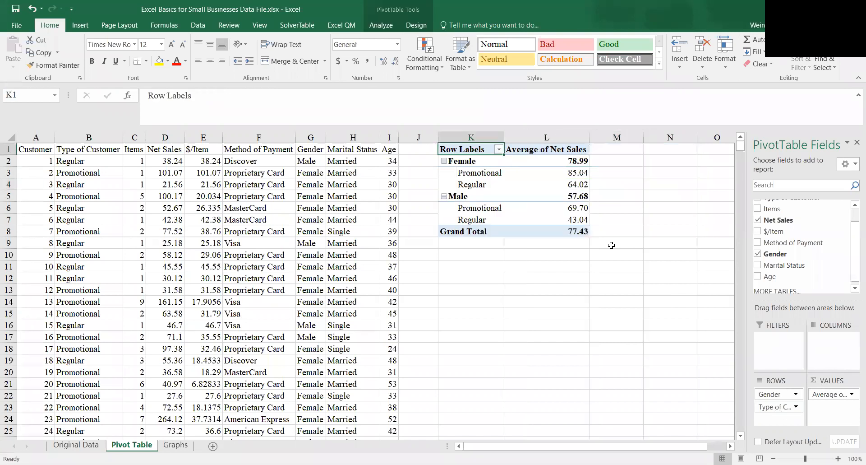
{"action": "mouse_move", "coordinate": [588, 233]}
{"action": "left_click_drag", "start_coordinate": [770, 407], "coordinate": [775, 392]}
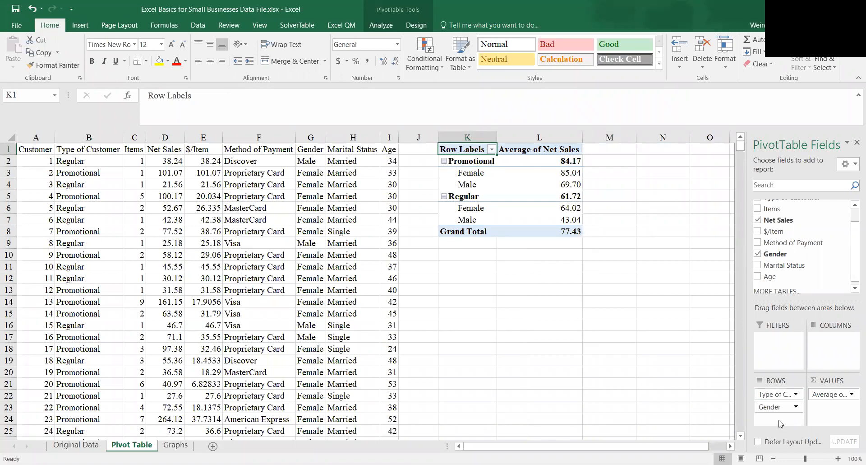
{"action": "left_click", "coordinate": [569, 162]}
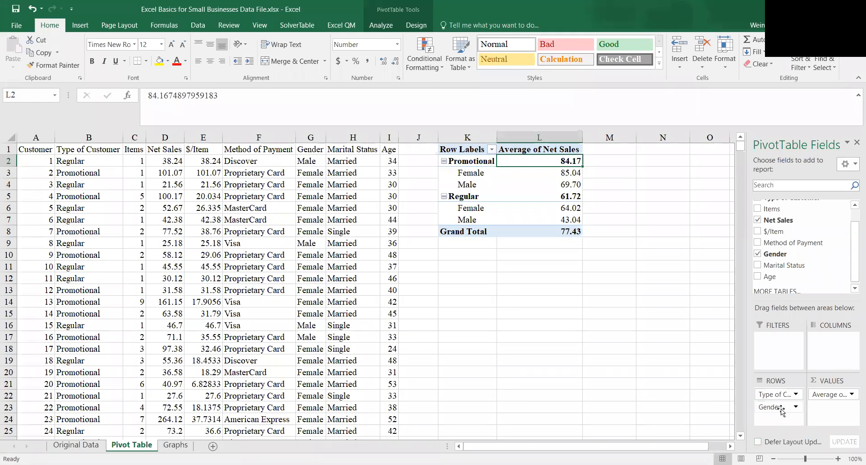
{"action": "mouse_move", "coordinate": [782, 410]}
{"action": "left_mouse_down"}
{"action": "mouse_move", "coordinate": [782, 386]}
{"action": "mouse_move", "coordinate": [782, 405]}
{"action": "left_mouse_up"}
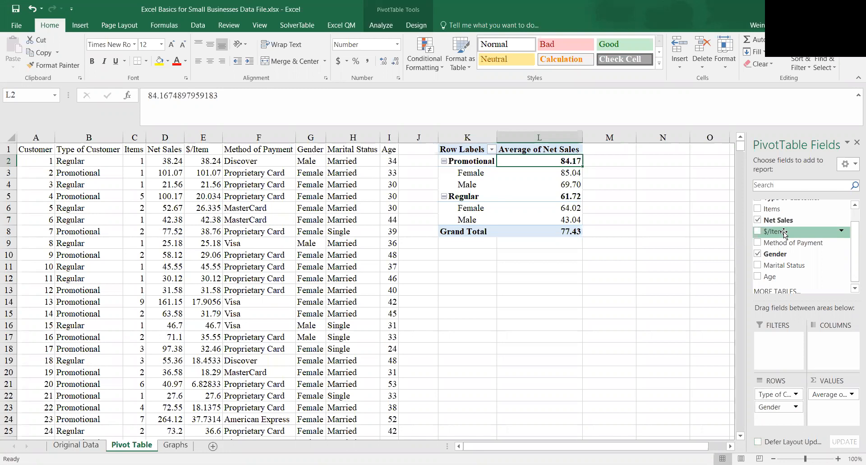
Step: Add $/Item to the PivotTable's Values area and summarize it by Average
{"action": "left_click_drag", "start_coordinate": [784, 234], "coordinate": [832, 411]}
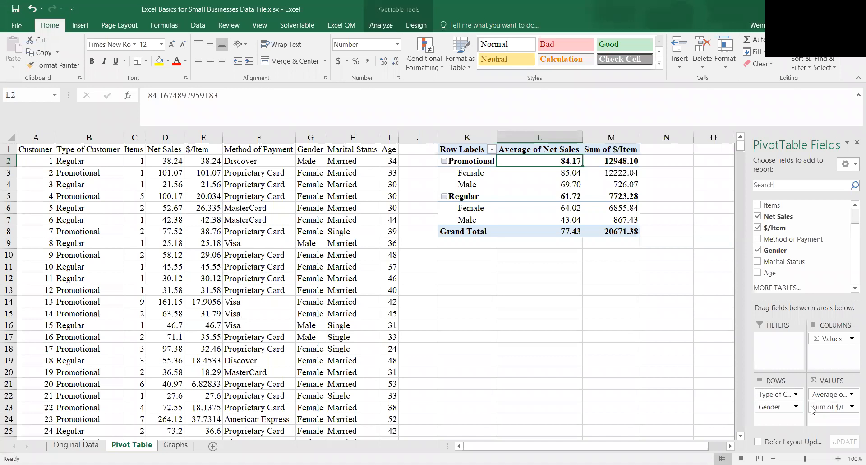
{"action": "left_click", "coordinate": [853, 407]}
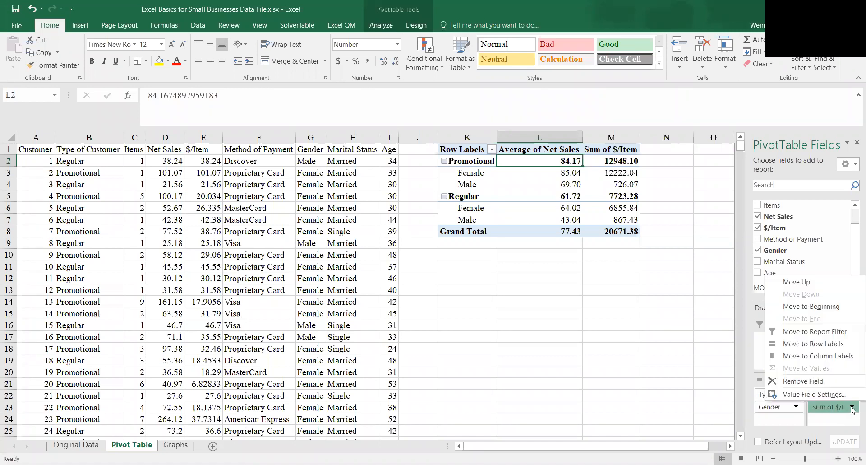
{"action": "left_click", "coordinate": [812, 394]}
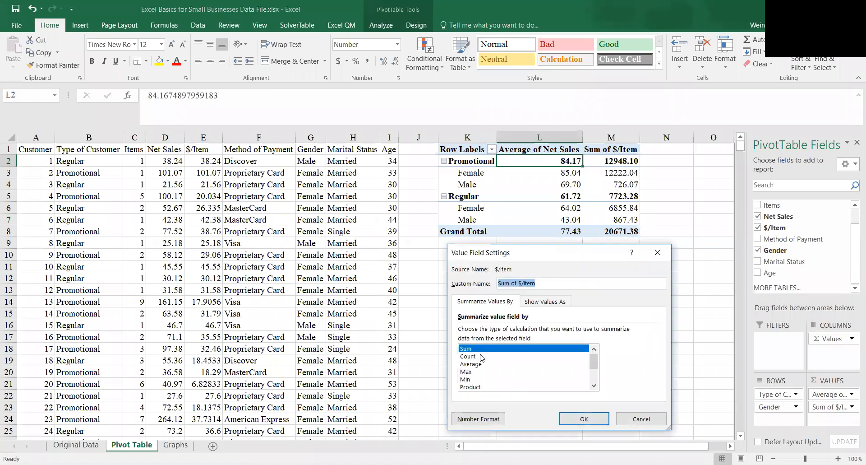
{"action": "left_click", "coordinate": [480, 367]}
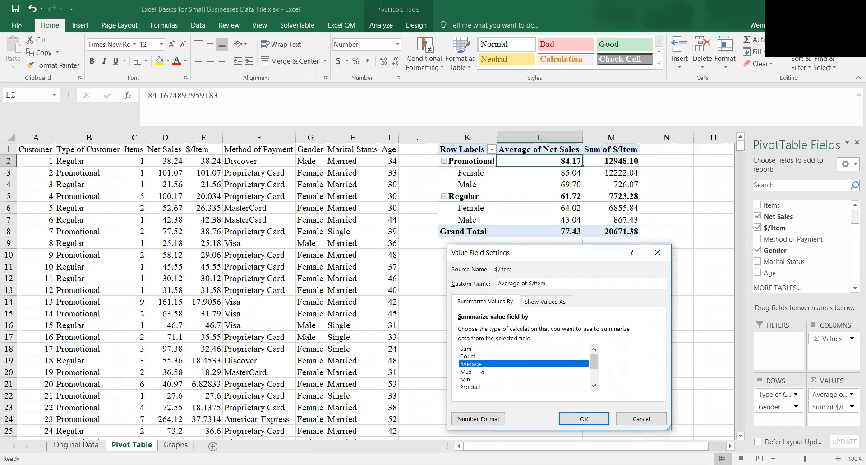
{"action": "left_click", "coordinate": [586, 421]}
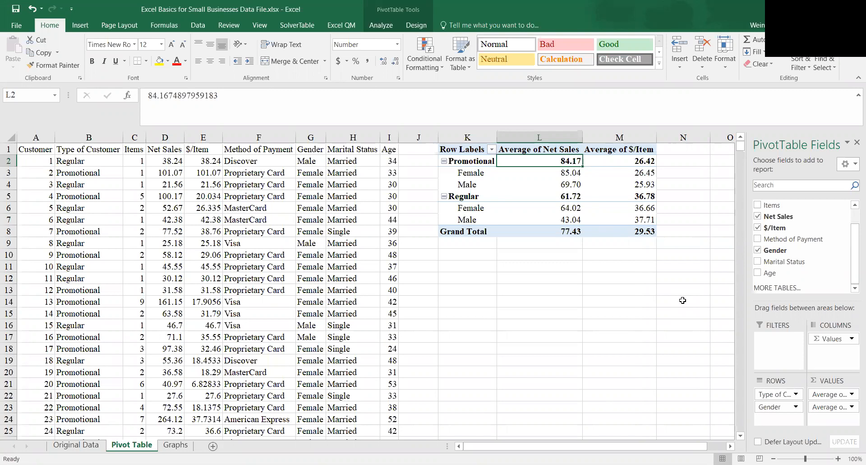
Step: Compare the promotional and regular customers' average net sales and average $/Item in the PivotTable
{"action": "key", "text": "Down"}
{"action": "key", "text": "Down"}
{"action": "key", "text": "Down"}
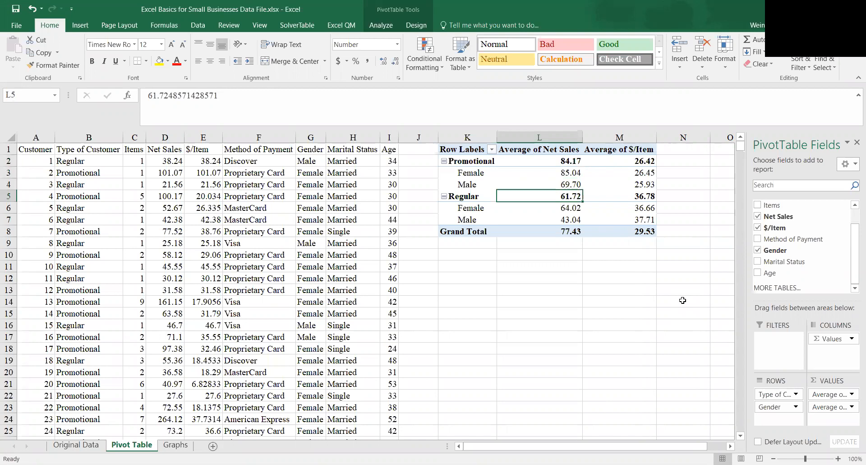
{"action": "key", "text": "Up"}
{"action": "key", "text": "Up"}
{"action": "key", "text": "Up"}
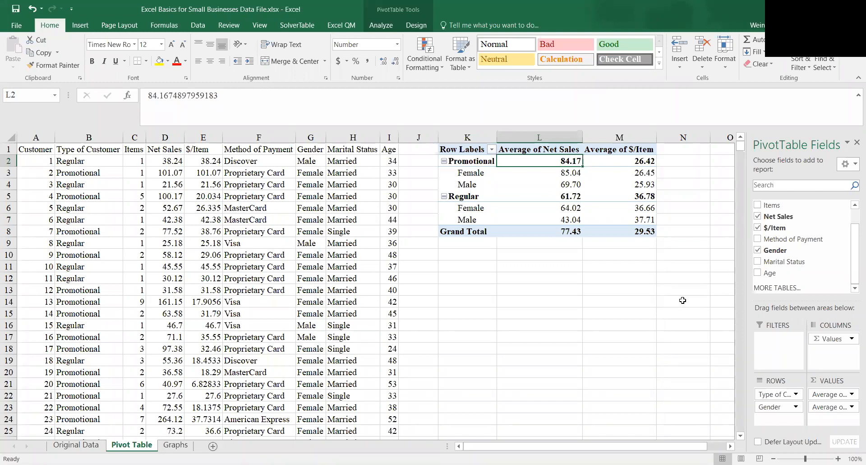
{"action": "key", "text": "Down"}
{"action": "key", "text": "Down"}
{"action": "key", "text": "Down"}
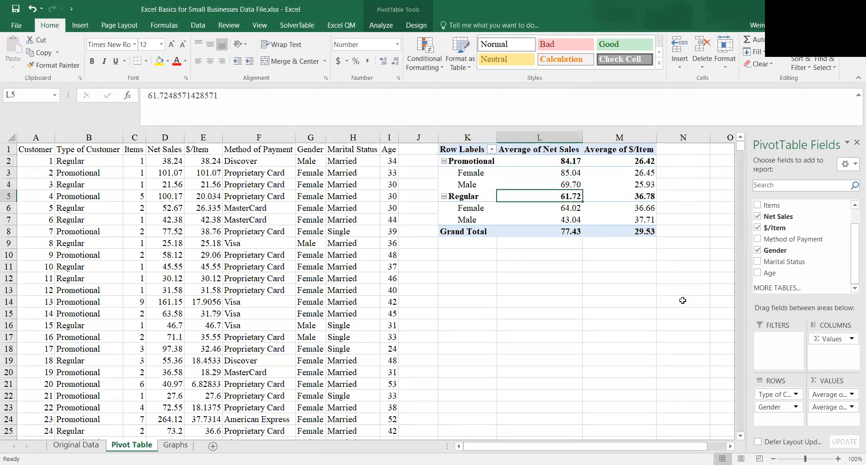
{"action": "key", "text": "Up"}
{"action": "key", "text": "Up"}
{"action": "key", "text": "Up"}
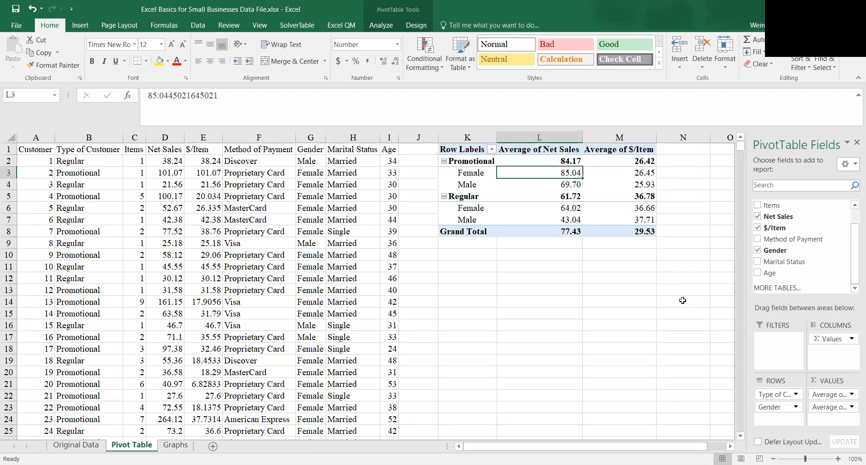
{"action": "key", "text": "Right"}
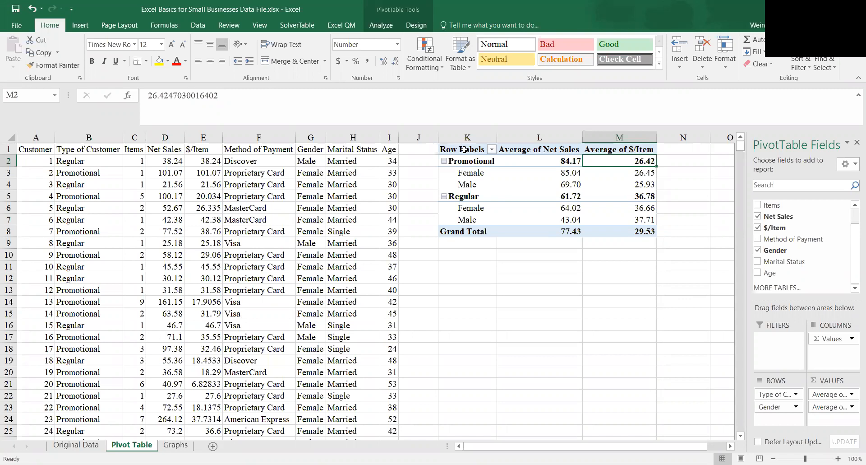
Step: Copy the whole PivotTable and paste it as values only into the Graphs sheet starting at cell A10
{"action": "mouse_move", "coordinate": [465, 149]}
{"action": "left_mouse_down"}
{"action": "mouse_move", "coordinate": [653, 164]}
{"action": "mouse_move", "coordinate": [656, 232]}
{"action": "left_mouse_up"}
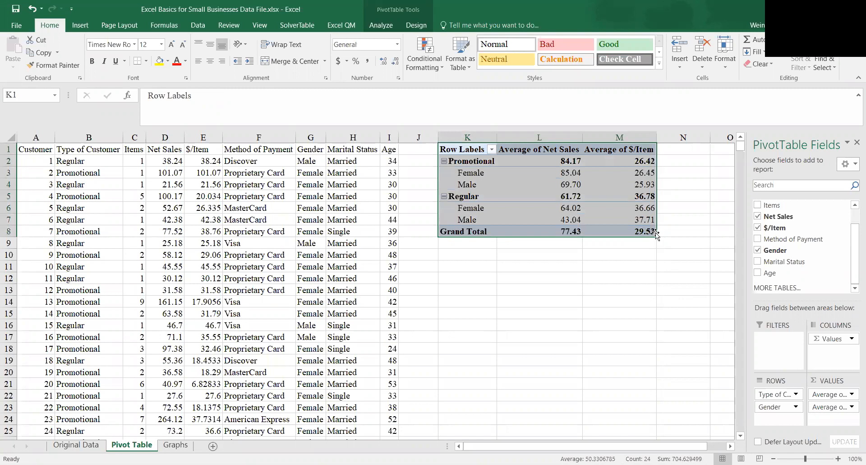
{"action": "key", "text": "ctrl+c"}
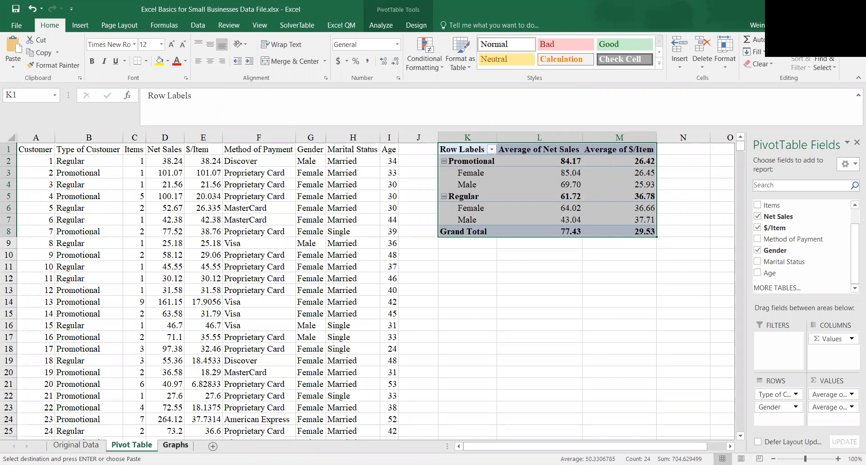
{"action": "left_click", "coordinate": [175, 445]}
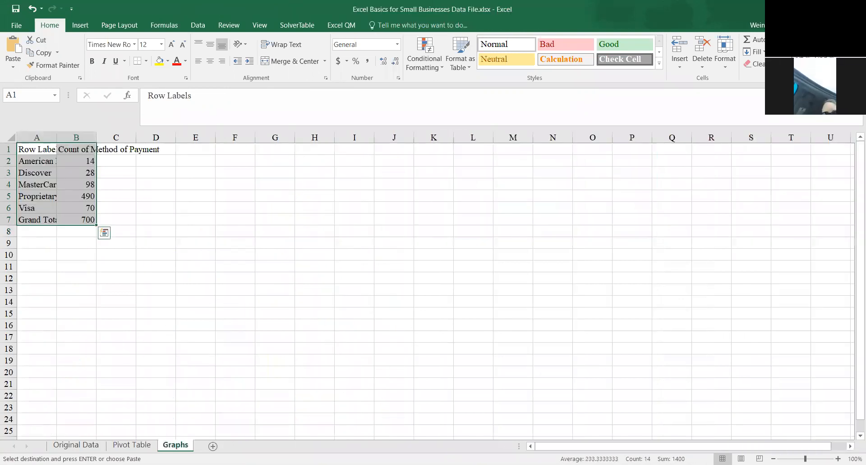
{"action": "left_click", "coordinate": [31, 255]}
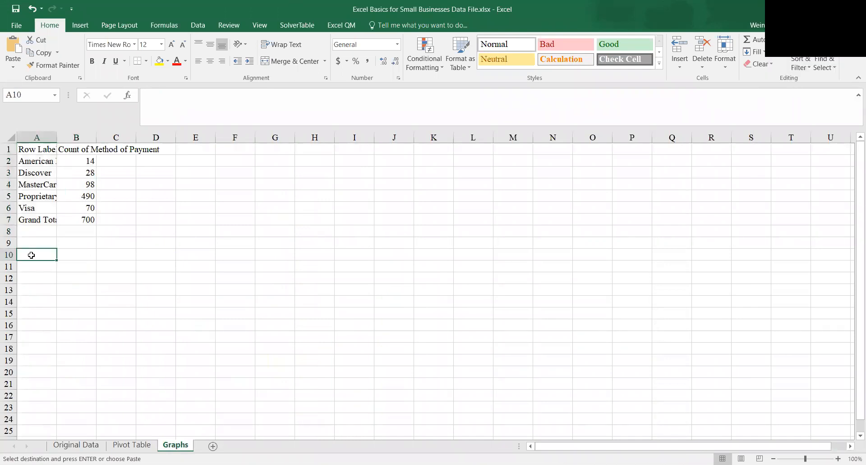
{"action": "right_click", "coordinate": [31, 255]}
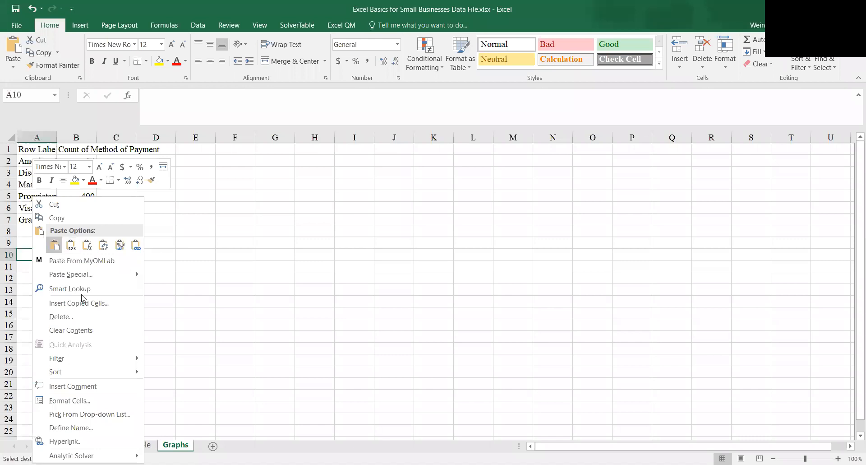
{"action": "mouse_move", "coordinate": [94, 276]}
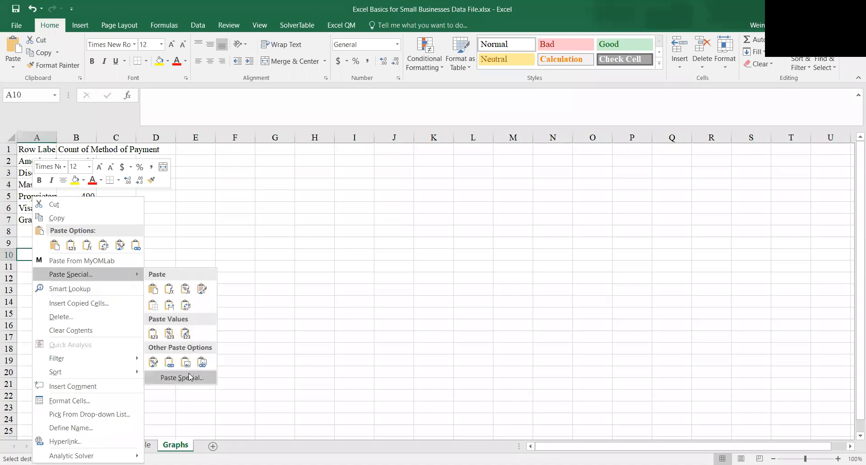
{"action": "left_click", "coordinate": [190, 381]}
{"action": "left_click", "coordinate": [100, 328]}
{"action": "left_click", "coordinate": [219, 450]}
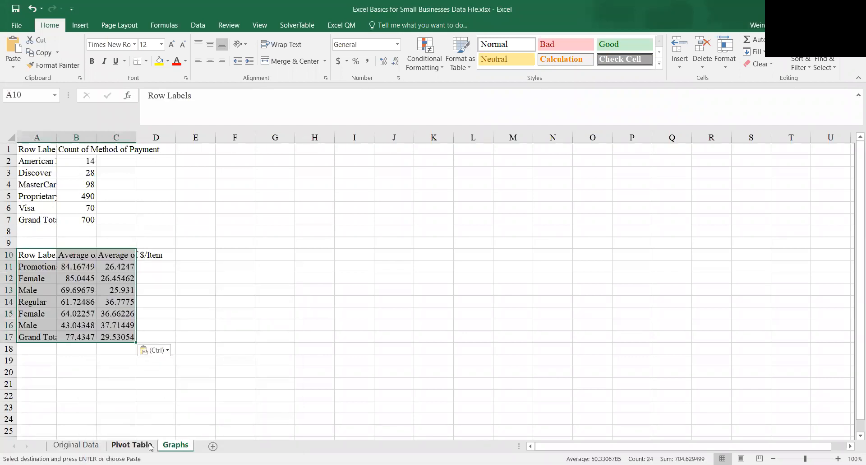
Step: In the Pivot Table sheet, remove Gender and Type of Customer from the PivotTable's rows and add Age as the row field
{"action": "left_click", "coordinate": [131, 445]}
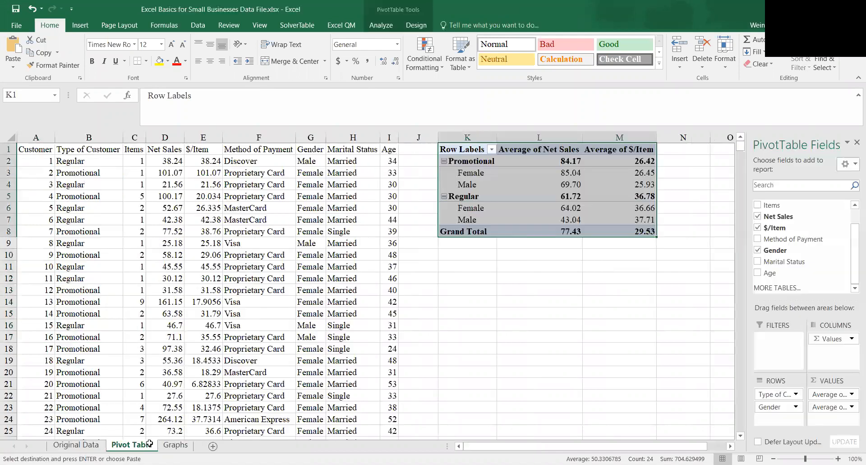
{"action": "left_click", "coordinate": [588, 283]}
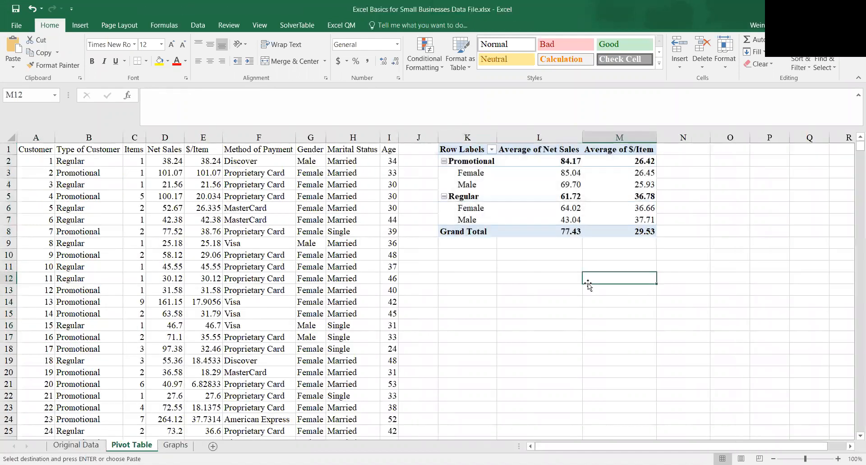
{"action": "left_click", "coordinate": [548, 192]}
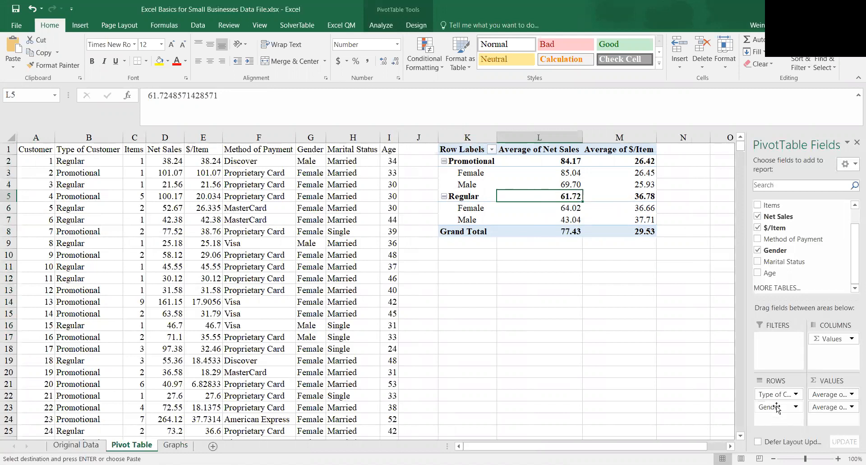
{"action": "left_click_drag", "start_coordinate": [776, 405], "coordinate": [810, 248]}
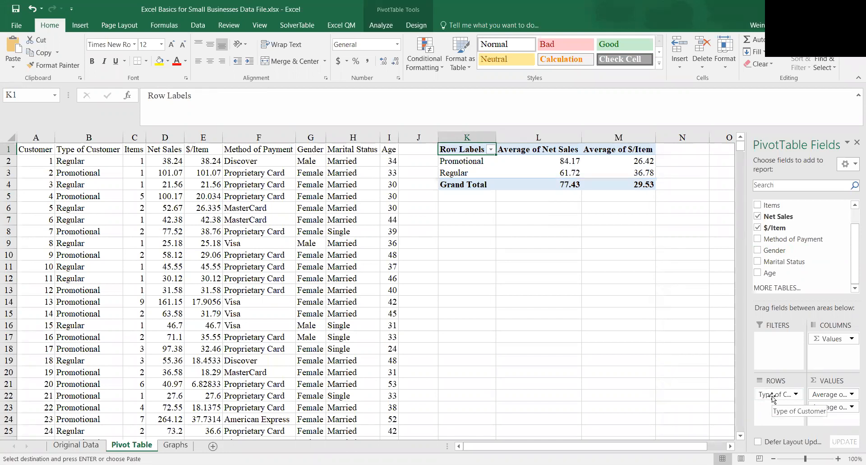
{"action": "left_click_drag", "start_coordinate": [772, 397], "coordinate": [798, 244]}
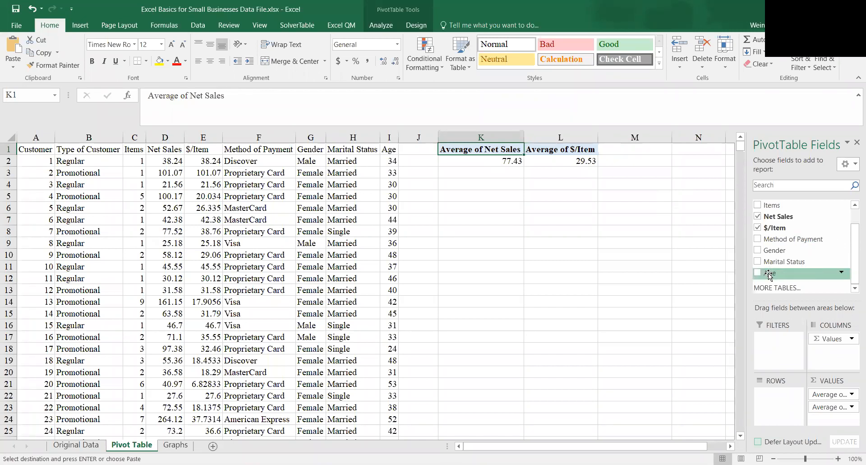
{"action": "left_click_drag", "start_coordinate": [769, 274], "coordinate": [777, 413]}
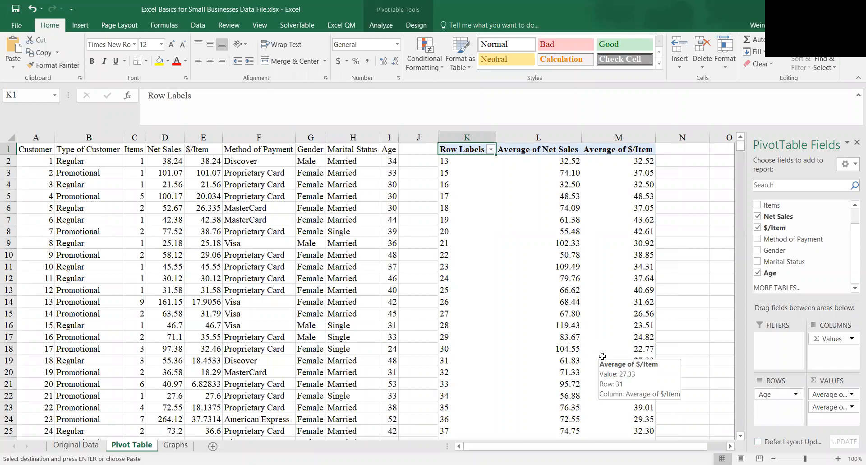
Step: Group the PivotTable's Age row labels in intervals of 10, keeping the automatic starting and ending values
{"action": "left_click", "coordinate": [444, 267]}
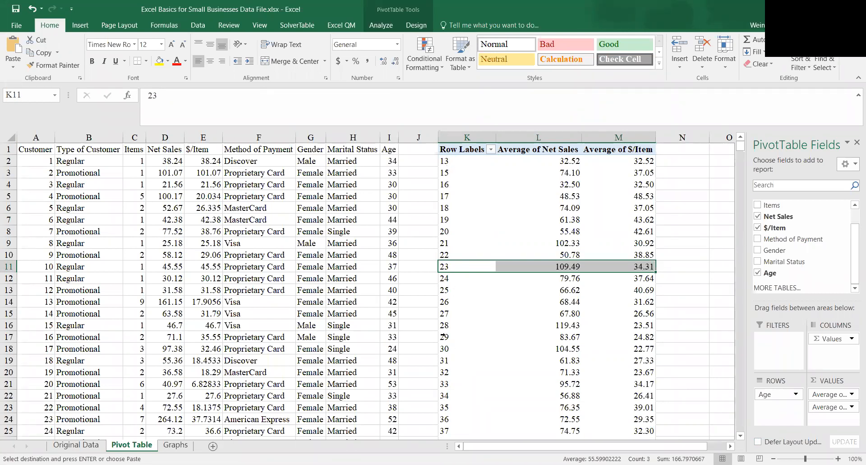
{"action": "left_click", "coordinate": [446, 195]}
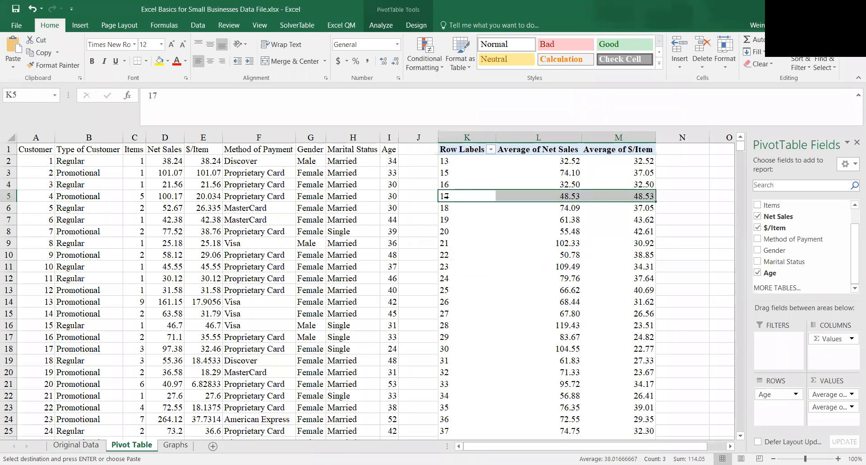
{"action": "right_click", "coordinate": [448, 197]}
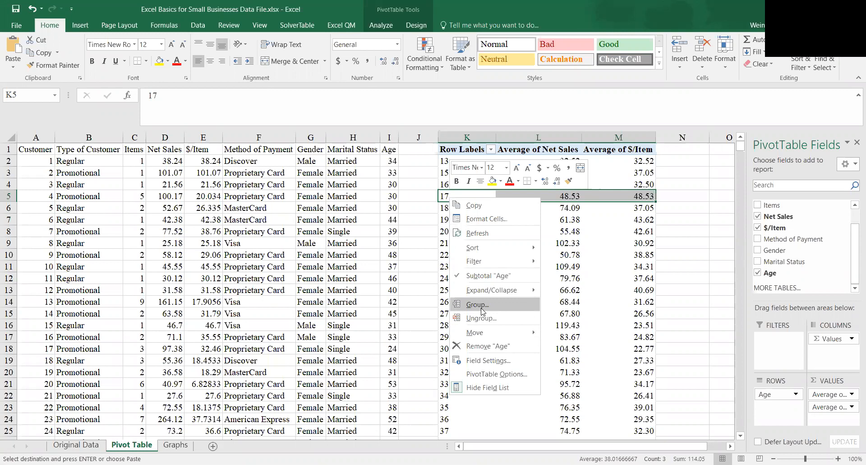
{"action": "key", "text": "Escape"}
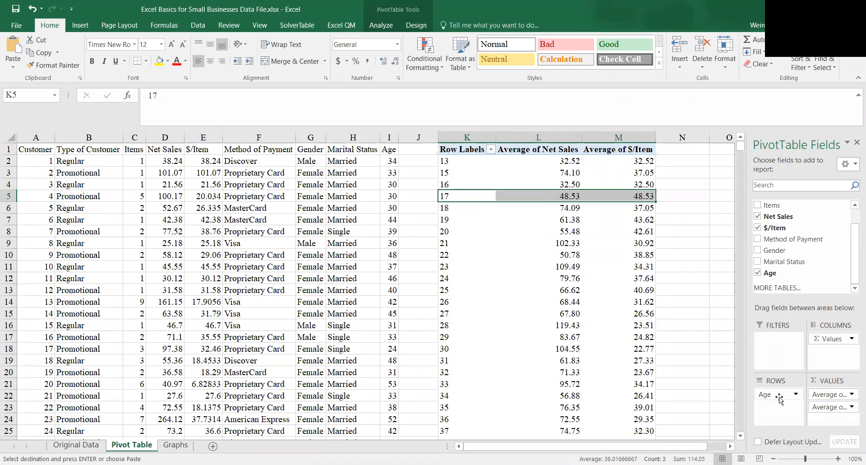
{"action": "right_click", "coordinate": [453, 196]}
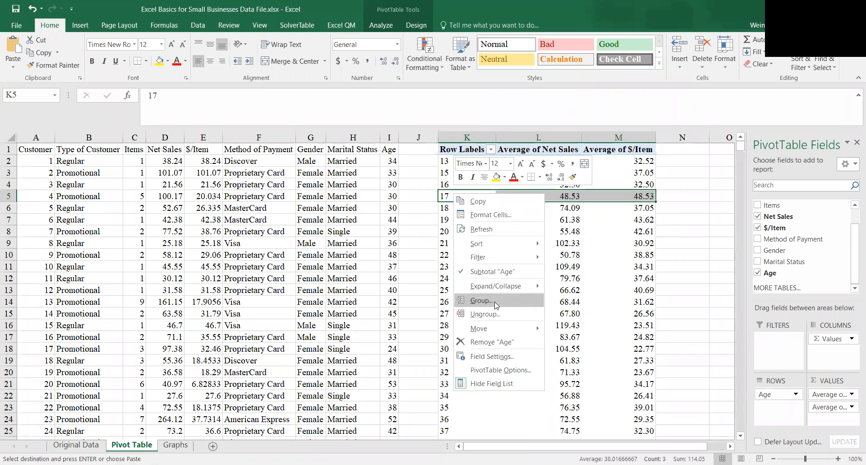
{"action": "left_click", "coordinate": [481, 301]}
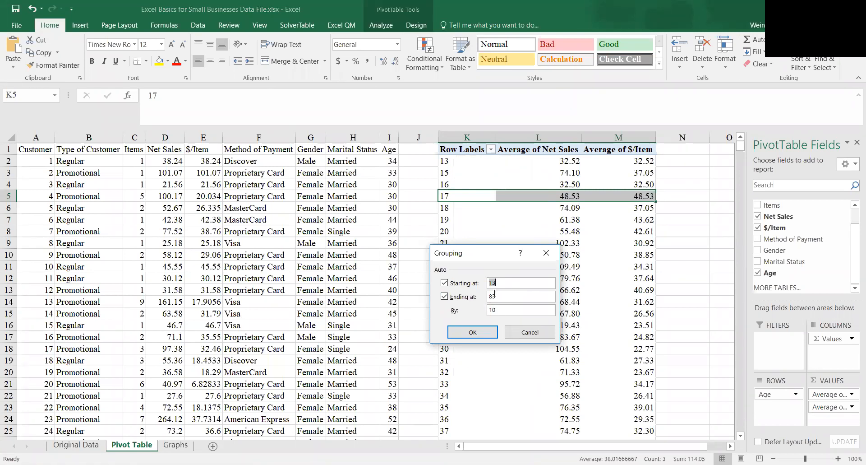
{"action": "left_click", "coordinate": [487, 332]}
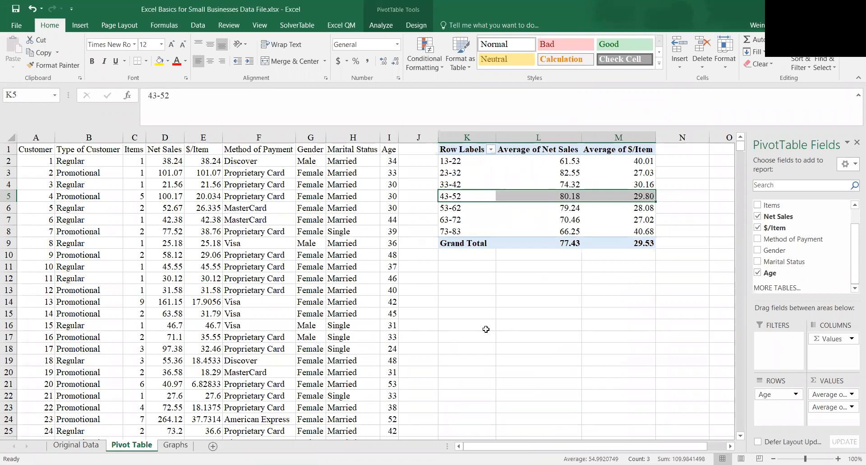
Step: Compare the average net sales and average $/Item across the PivotTable's age groups
{"action": "left_click", "coordinate": [552, 166]}
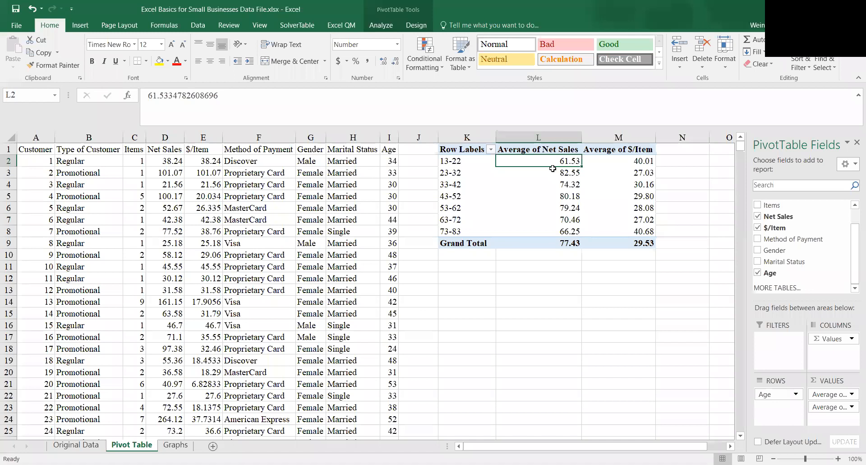
{"action": "key", "text": "Down"}
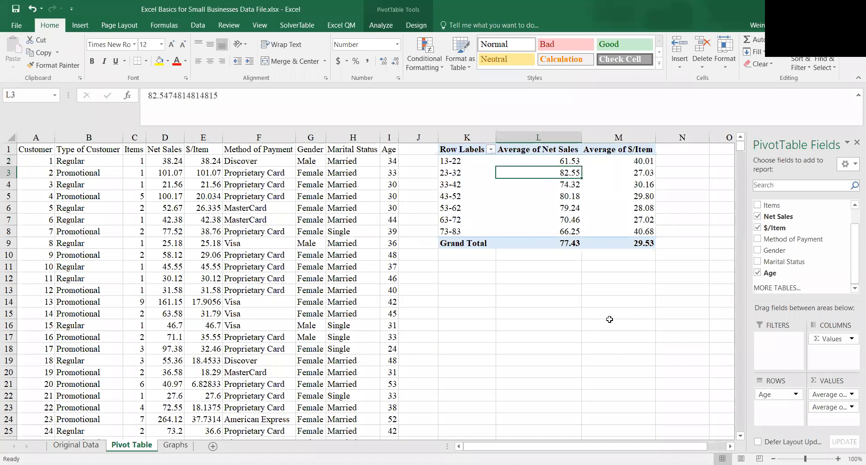
{"action": "key", "text": "Down"}
{"action": "key", "text": "Down"}
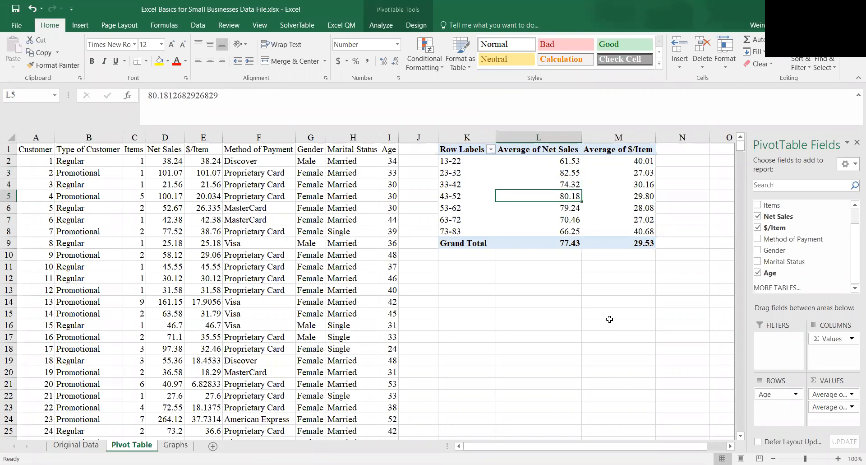
{"action": "key", "text": "Down"}
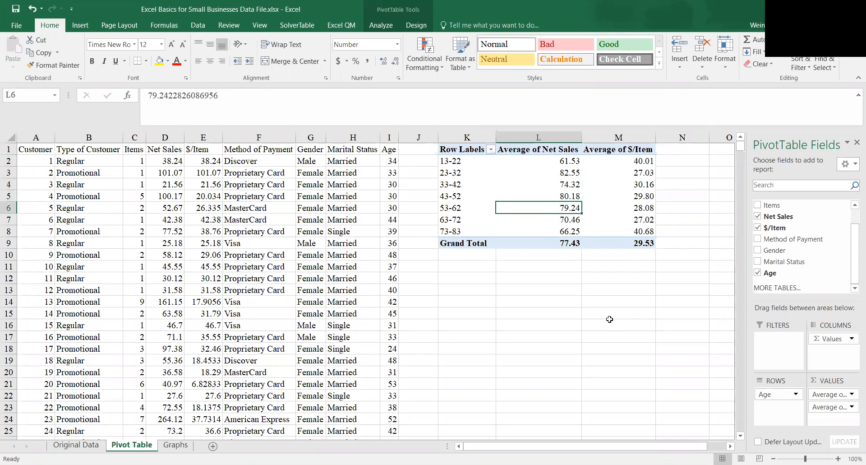
{"action": "key", "text": "Right"}
{"action": "key", "text": "Up"}
{"action": "key", "text": "Up"}
{"action": "key", "text": "Up"}
{"action": "key", "text": "Up"}
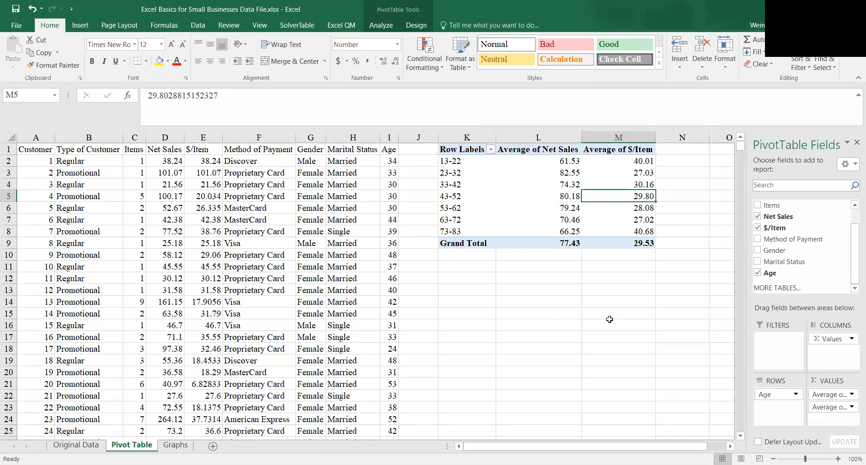
{"action": "key", "text": "Down"}
{"action": "key", "text": "Down"}
{"action": "key", "text": "Down"}
{"action": "key", "text": "Down"}
{"action": "key", "text": "Down"}
{"action": "key", "text": "Down"}
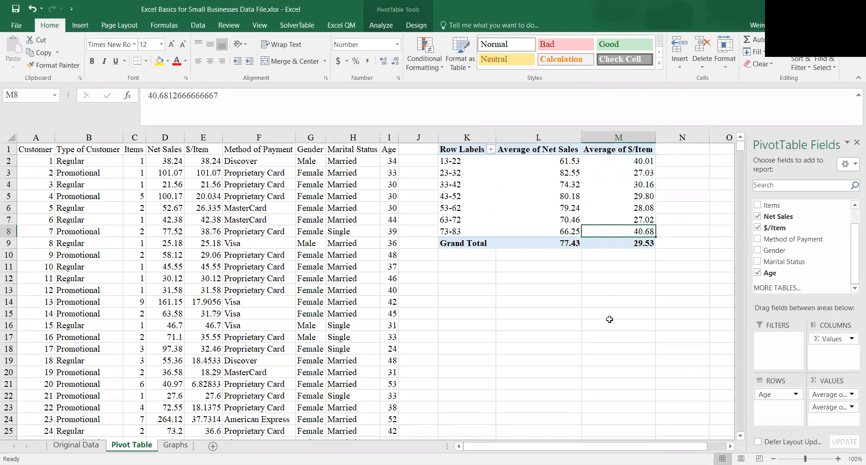
{"action": "key", "text": "Up"}
{"action": "key", "text": "Up"}
{"action": "key", "text": "Up"}
{"action": "key", "text": "Up"}
{"action": "key", "text": "Up"}
{"action": "key", "text": "Up"}
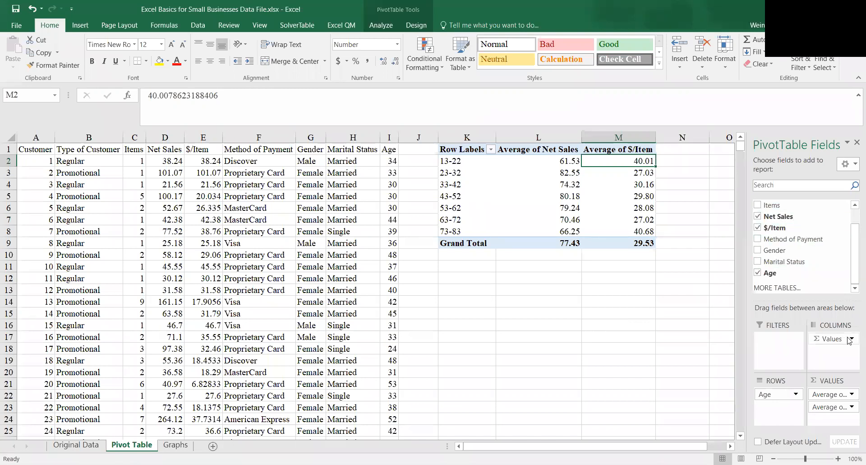
Step: Add Type of Customer to the PivotTable's values as a count and review the counts per age group
{"action": "scroll", "coordinate": [854, 275], "scroll_direction": "up", "scroll_amount": 1}
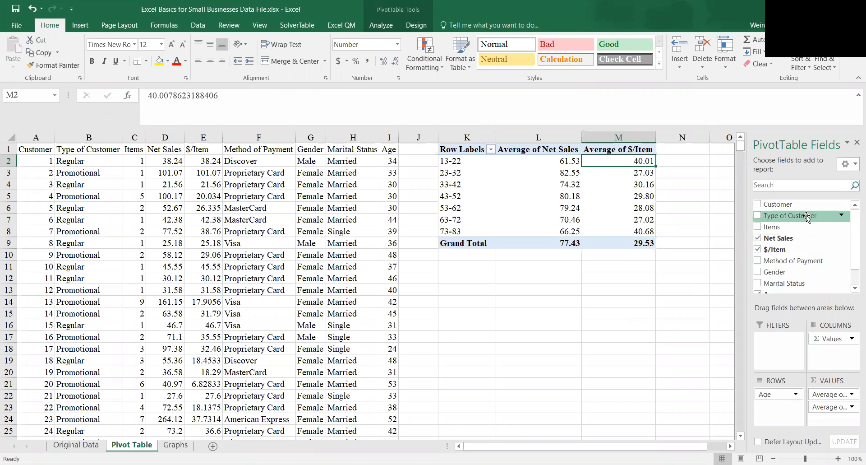
{"action": "left_click_drag", "start_coordinate": [806, 215], "coordinate": [845, 426]}
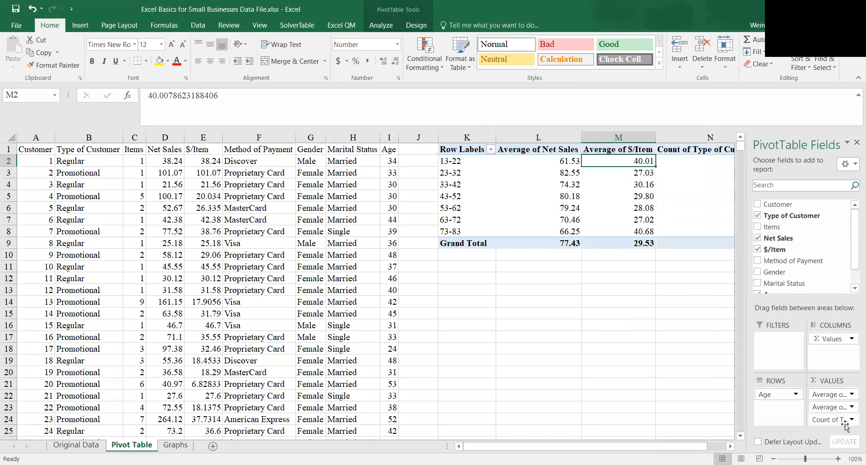
{"action": "left_click_drag", "start_coordinate": [703, 163], "coordinate": [711, 231]}
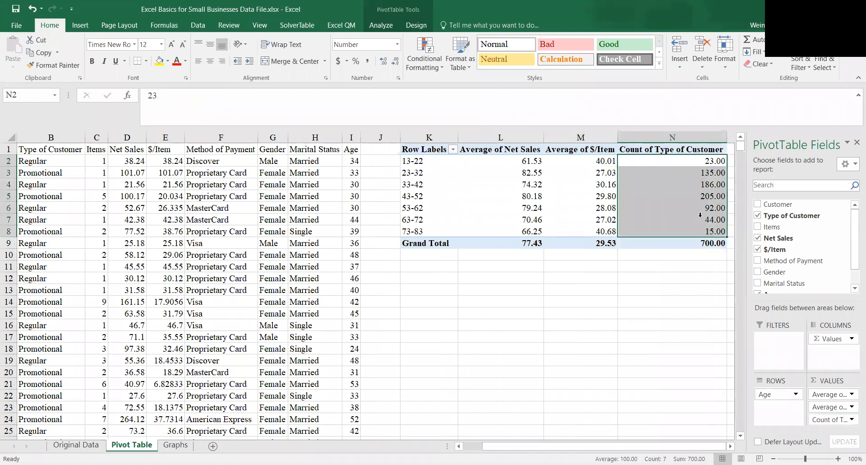
{"action": "left_click", "coordinate": [693, 185]}
{"action": "left_click_drag", "start_coordinate": [689, 188], "coordinate": [689, 193]}
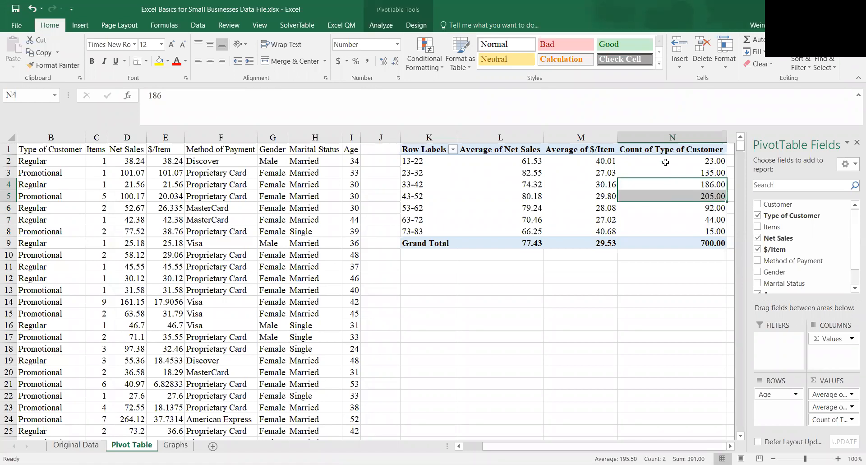
Step: Format the Count of Type of Customer values, including the grand total, to show no decimal places
{"action": "left_click_drag", "start_coordinate": [666, 162], "coordinate": [678, 237]}
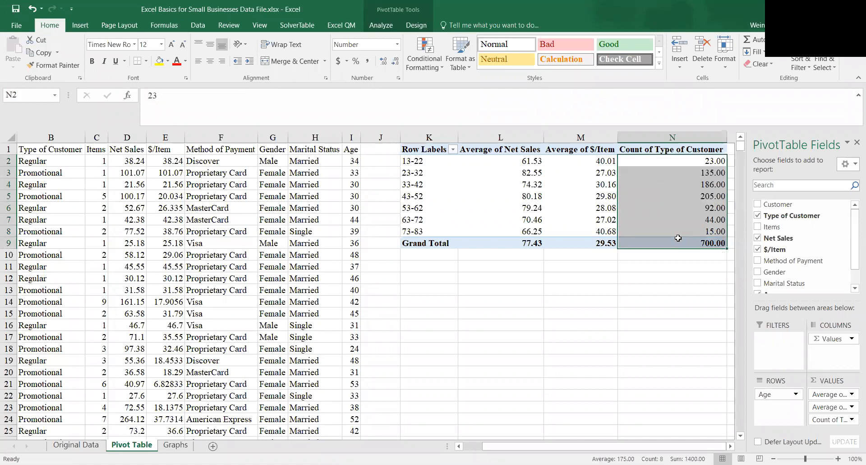
{"action": "left_click", "coordinate": [394, 64]}
{"action": "left_click", "coordinate": [395, 63]}
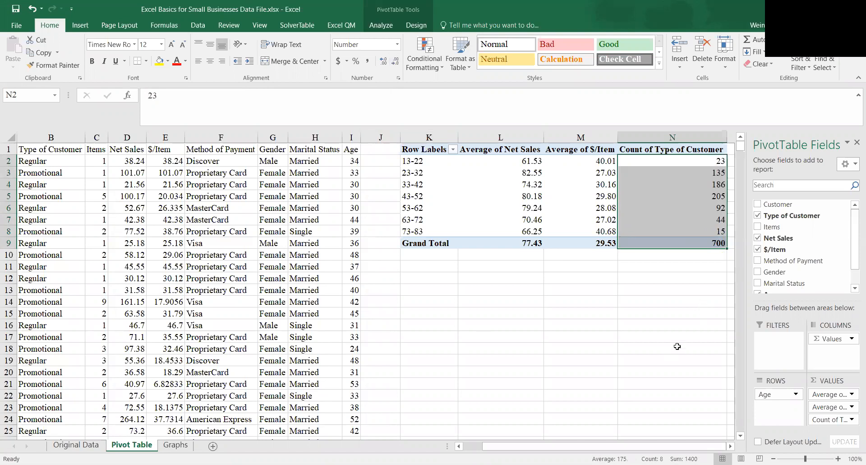
{"action": "left_click", "coordinate": [667, 299]}
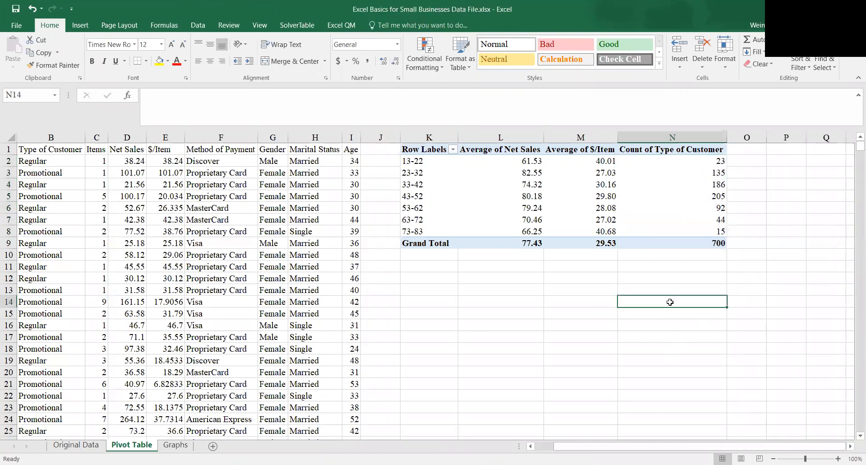
{"action": "left_click", "coordinate": [685, 201]}
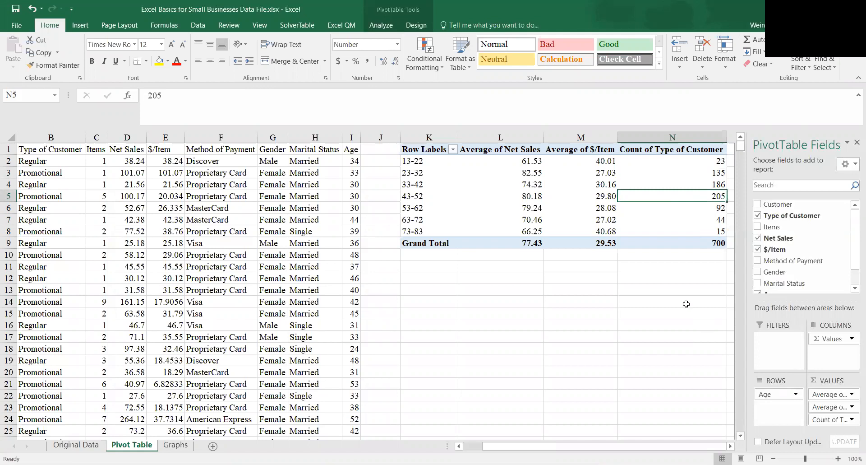
Step: Regroup the PivotTable's ages to start at 10 and end at 90 in intervals of 10
{"action": "right_click", "coordinate": [419, 184]}
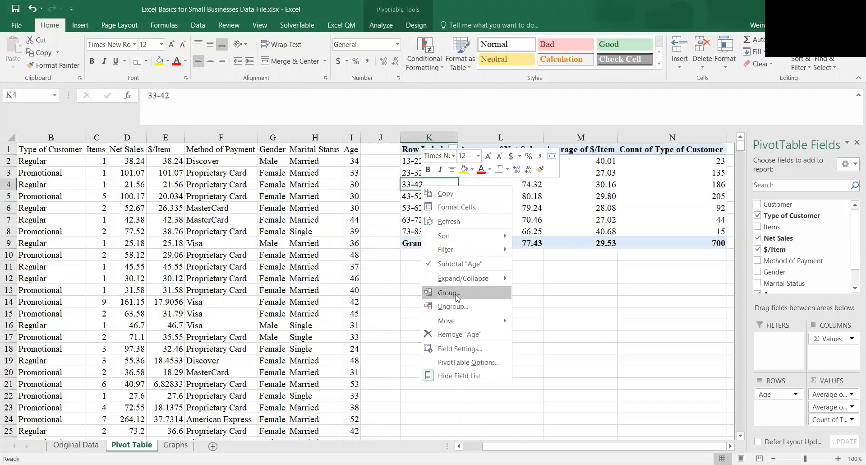
{"action": "left_click", "coordinate": [466, 288]}
{"action": "double_click", "coordinate": [474, 275]}
{"action": "key", "text": "BackSpace"}
{"action": "type", "text": "10"}
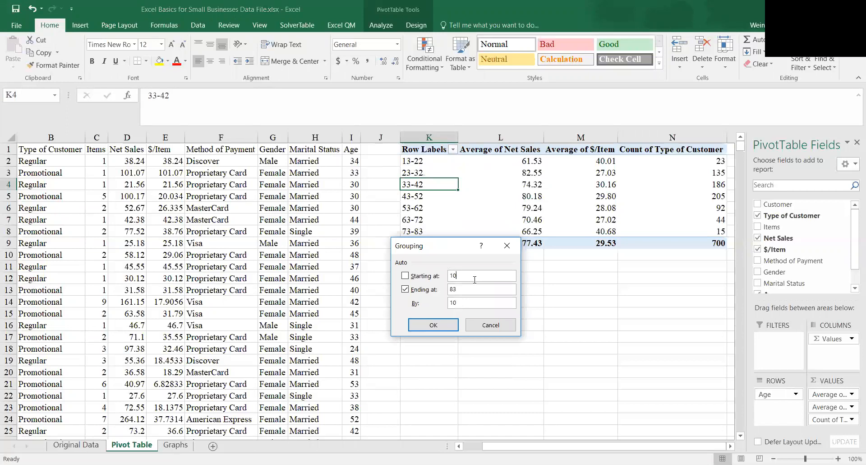
{"action": "key", "text": "BackSpace"}
{"action": "key", "text": "BackSpace"}
{"action": "type", "text": "90"}
{"action": "left_click", "coordinate": [453, 325]}
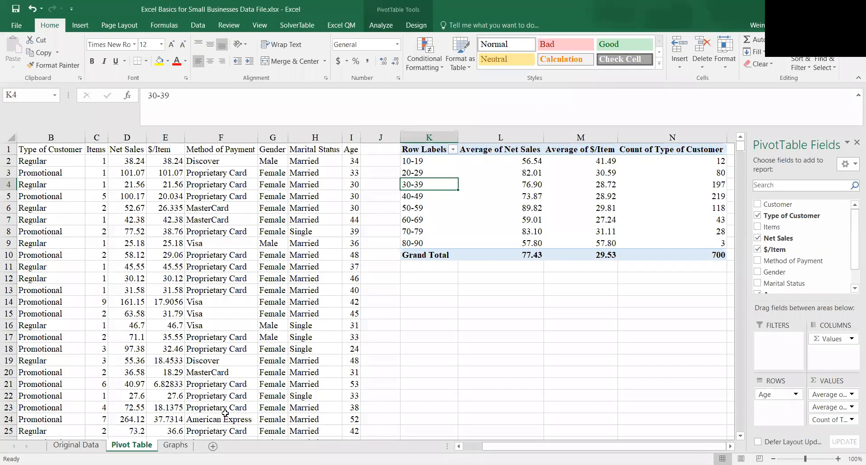
Step: Widen all columns of the Graphs sheet to fit their contents so the copied summaries' labels are readable
{"action": "left_click", "coordinate": [176, 445]}
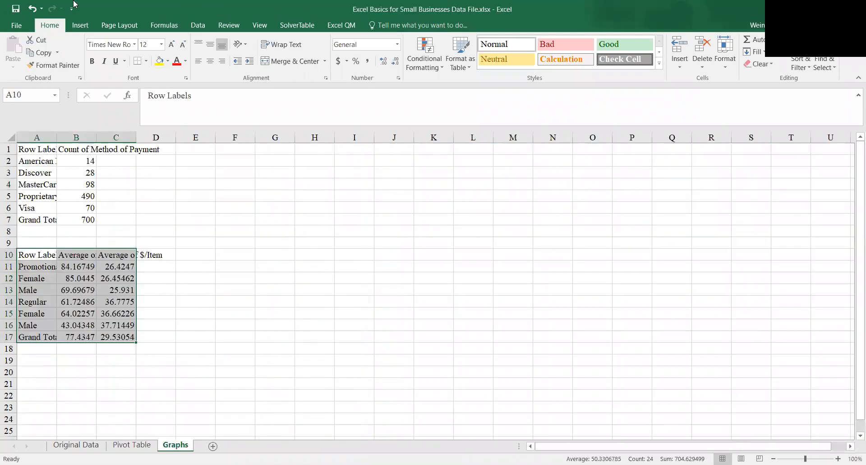
{"action": "left_click", "coordinate": [291, 320]}
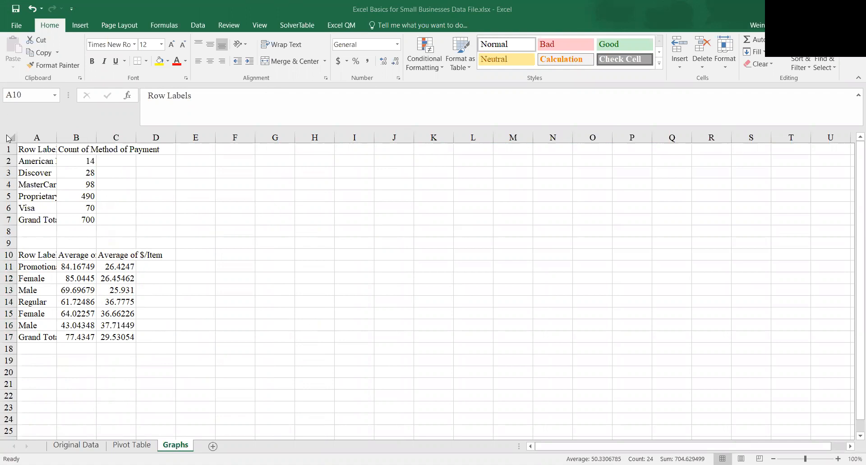
{"action": "key", "text": "ctrl+a"}
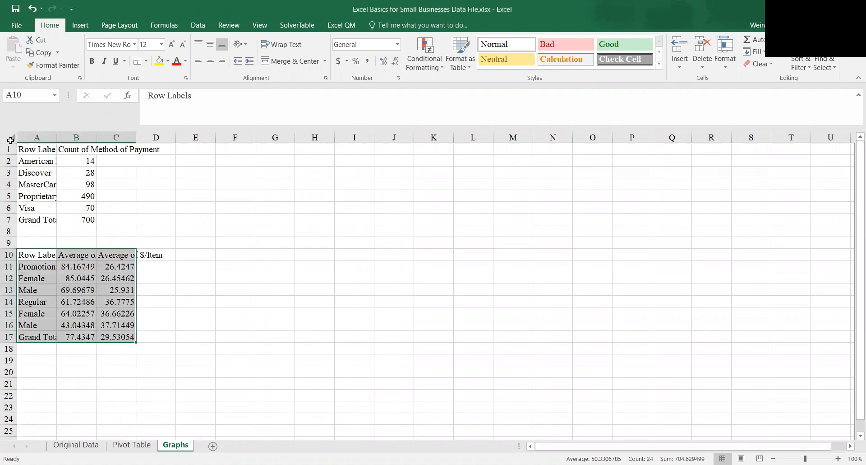
{"action": "left_click", "coordinate": [11, 137]}
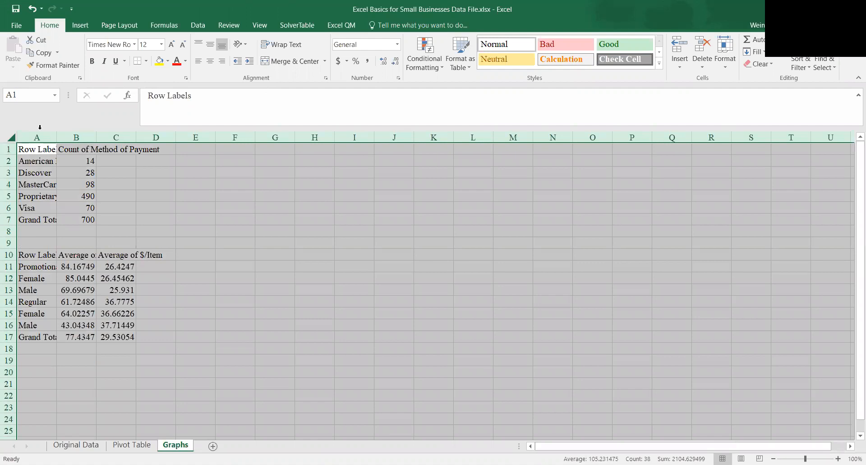
{"action": "double_click", "coordinate": [57, 135]}
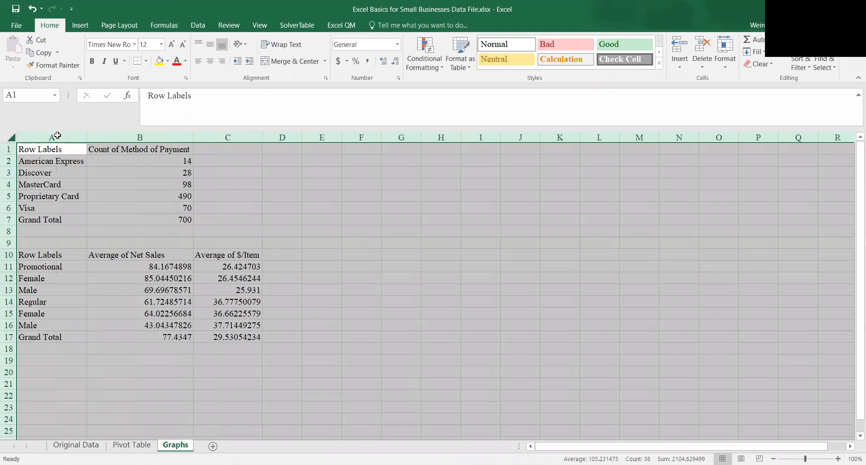
{"action": "left_click", "coordinate": [79, 197]}
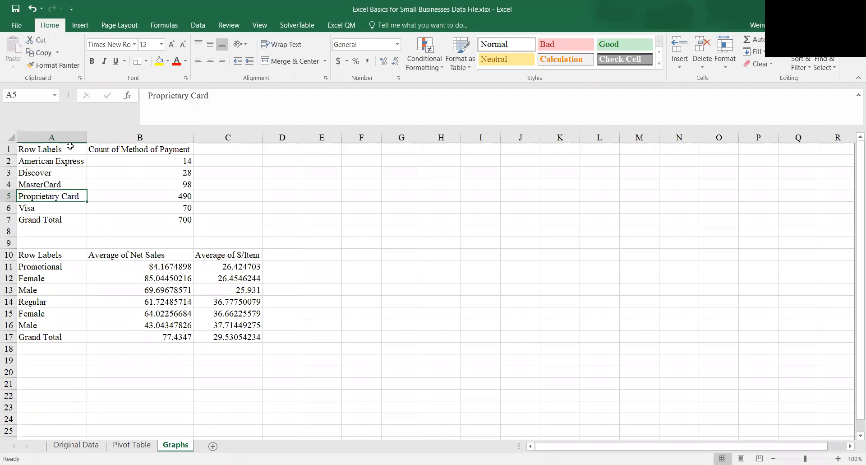
Step: Head the payment summary with "Method of Payment" in A1 and "Frequencies" in B1
{"action": "left_click", "coordinate": [148, 150]}
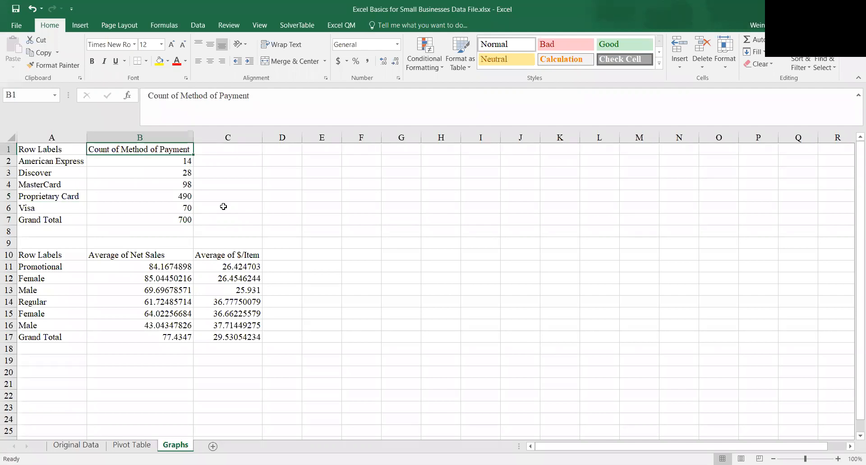
{"action": "type", "text": "Method of"}
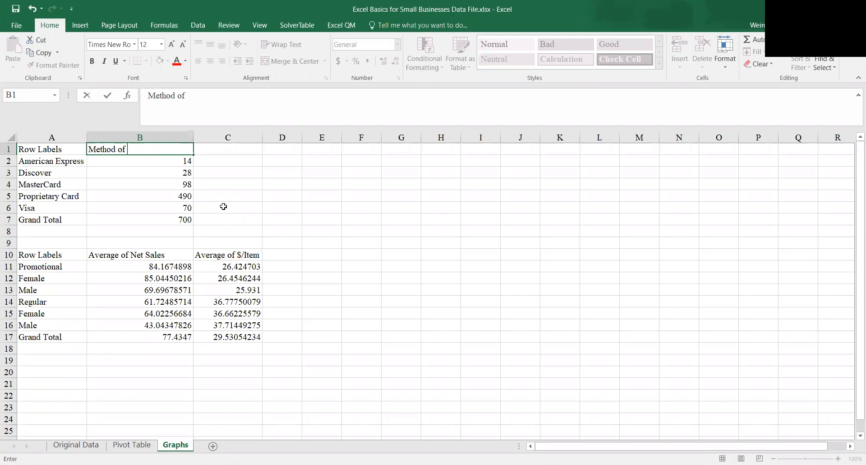
{"action": "type", "text": " Payment"}
{"action": "key", "text": "Return"}
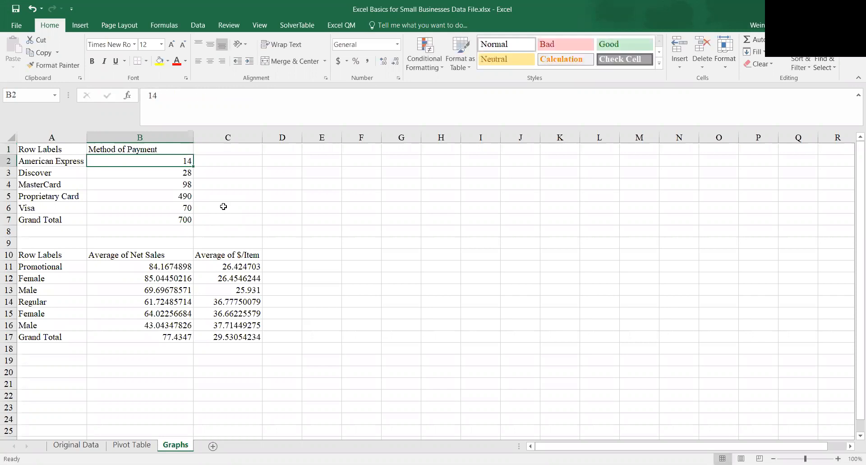
{"action": "key", "text": "Up"}
{"action": "key", "text": "Left"}
{"action": "key", "text": "ctrl+c"}
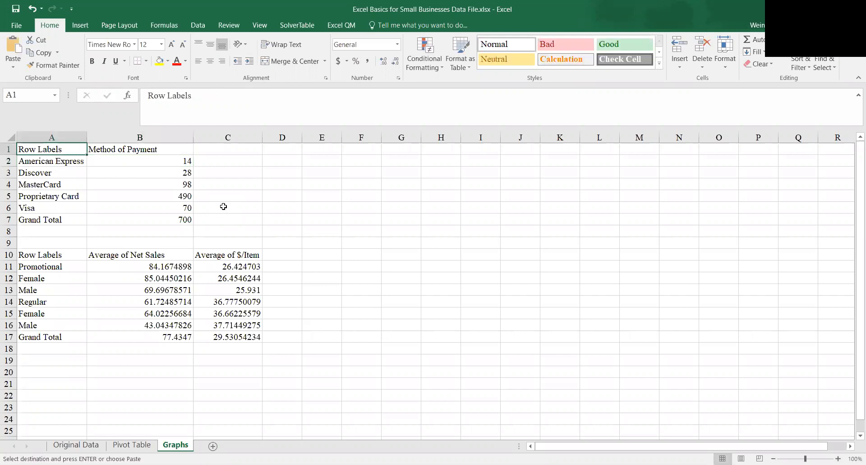
{"action": "key", "text": "ctrl+v"}
{"action": "key", "text": "Right"}
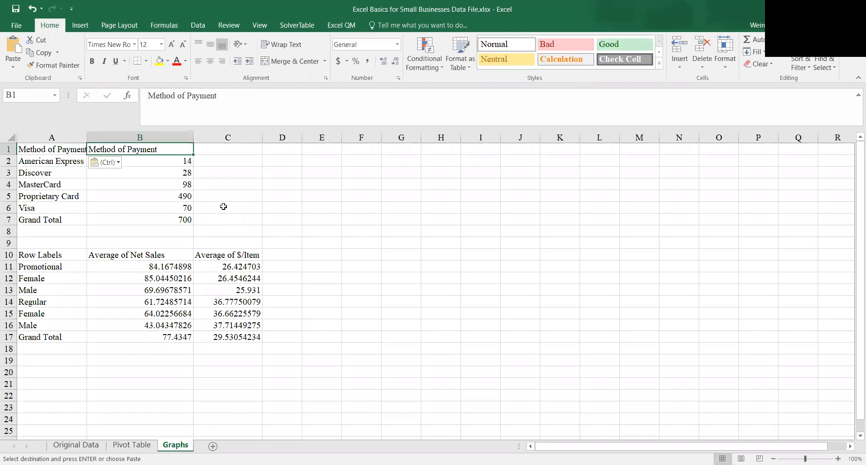
{"action": "type", "text": "Frequencies"}
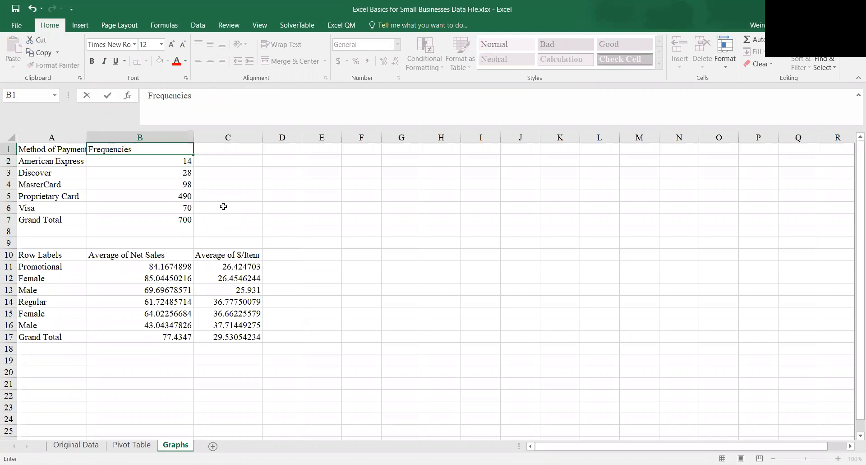
{"action": "key", "text": "Return"}
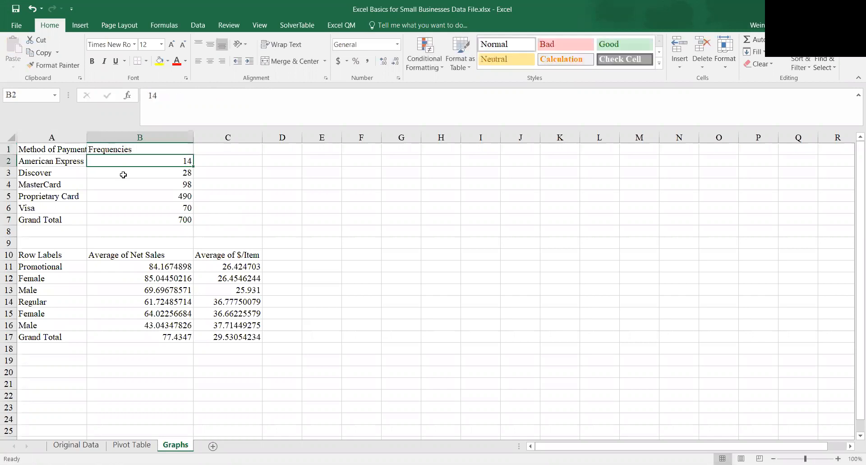
Step: Select the payment data in A1:B6, leaving out the grand total, and review the available chart types
{"action": "left_click", "coordinate": [72, 153]}
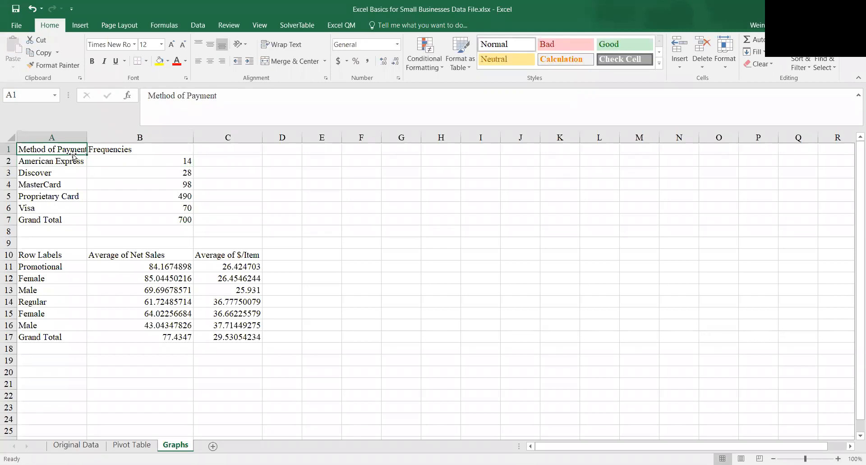
{"action": "left_click_drag", "start_coordinate": [72, 154], "coordinate": [131, 210]}
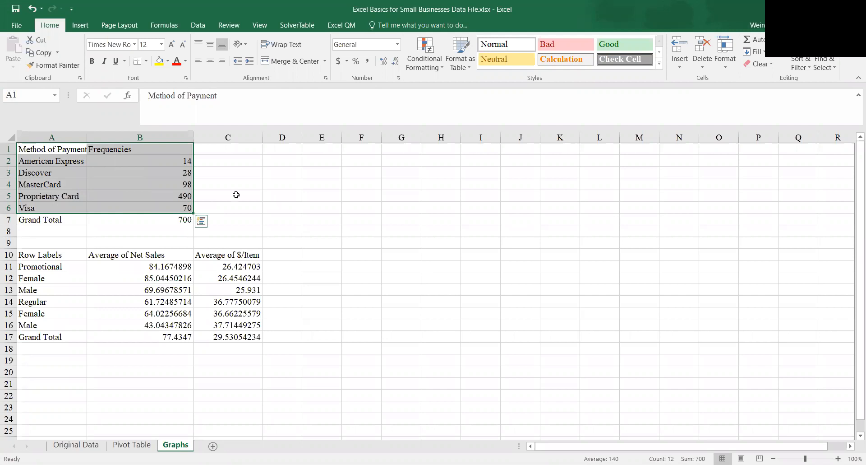
{"action": "left_click", "coordinate": [80, 25]}
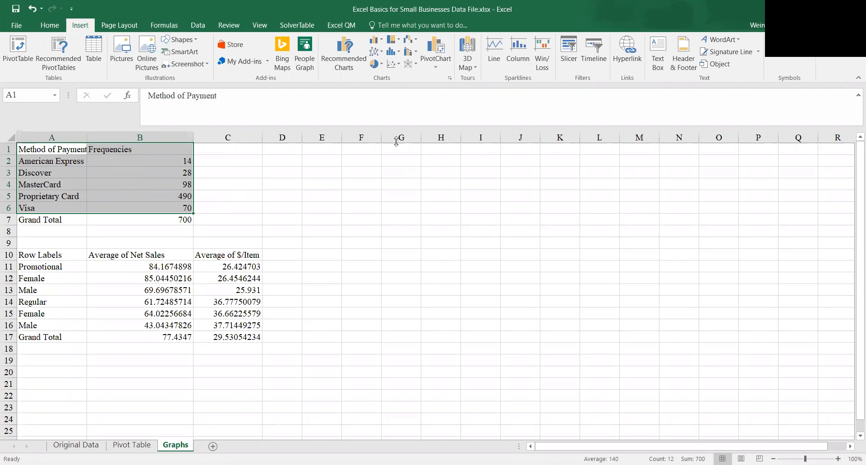
{"action": "left_click", "coordinate": [382, 66]}
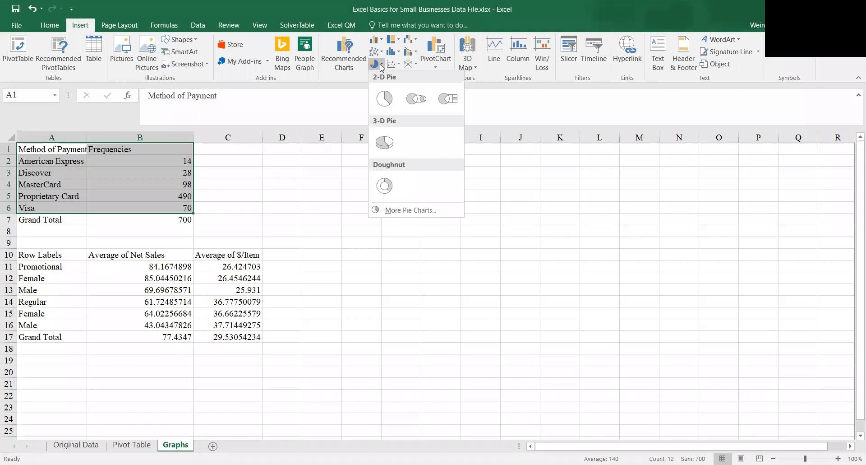
{"action": "left_click", "coordinate": [381, 68]}
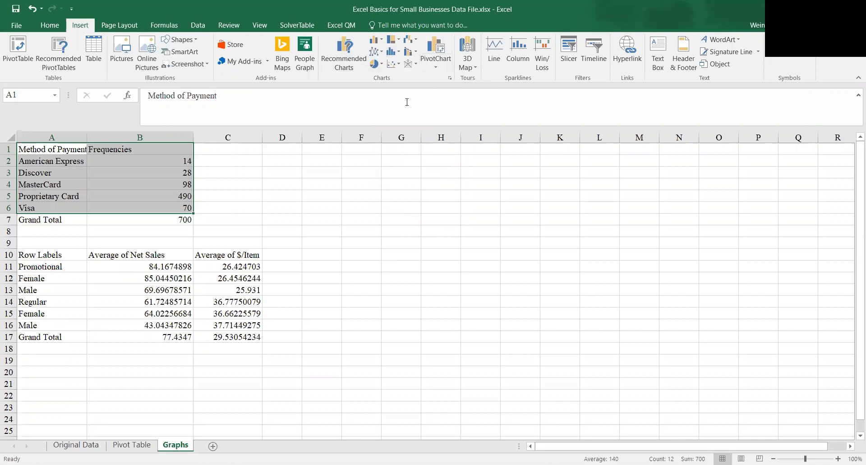
{"action": "left_click", "coordinate": [450, 78]}
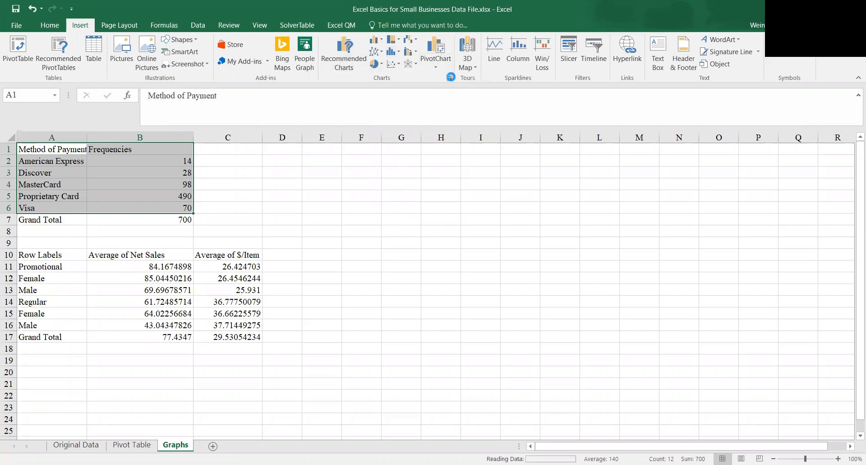
{"action": "left_click", "coordinate": [286, 54]}
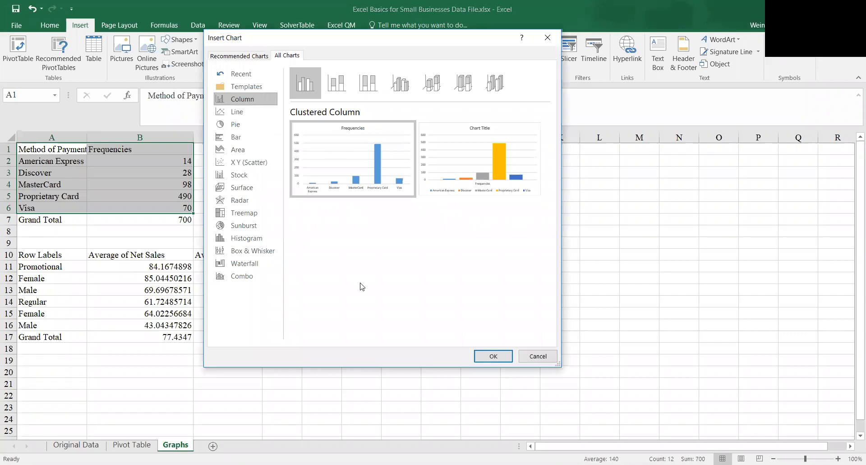
{"action": "left_click", "coordinate": [547, 38]}
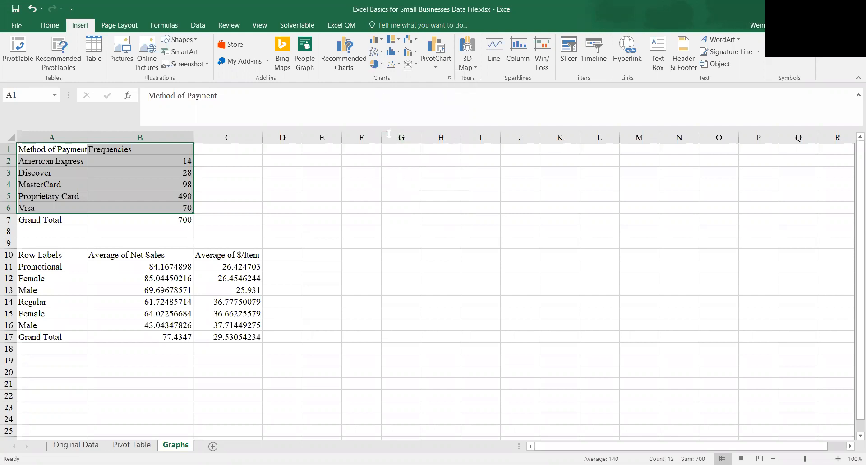
Step: Insert a 2-D pie chart of the A1:B6 payment data, move it up the sheet and delete it
{"action": "left_click", "coordinate": [380, 66]}
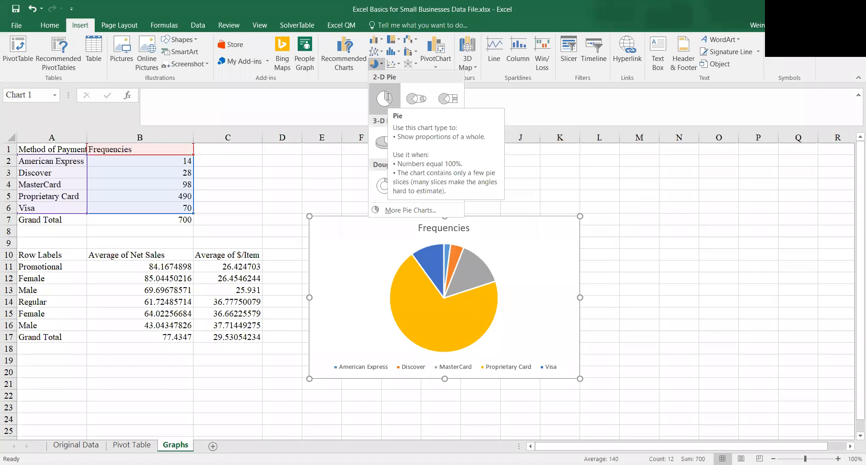
{"action": "left_click", "coordinate": [388, 96]}
{"action": "left_click_drag", "start_coordinate": [399, 217], "coordinate": [394, 154]}
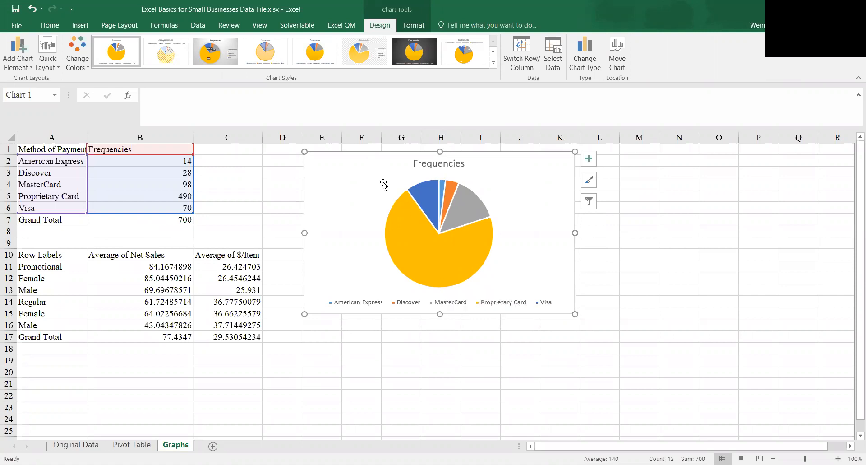
{"action": "key", "text": "Delete"}
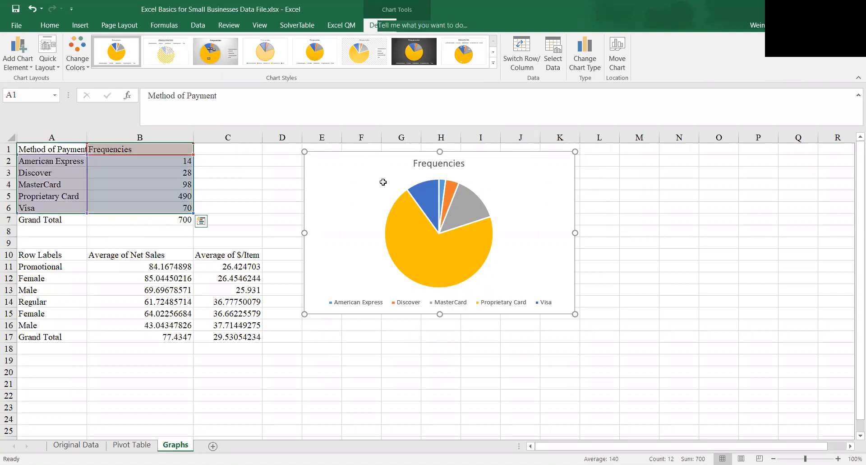
Step: Insert a 2-D pie chart of the A1:B6 payment data and place it beside the summary tables
{"action": "left_click", "coordinate": [80, 25]}
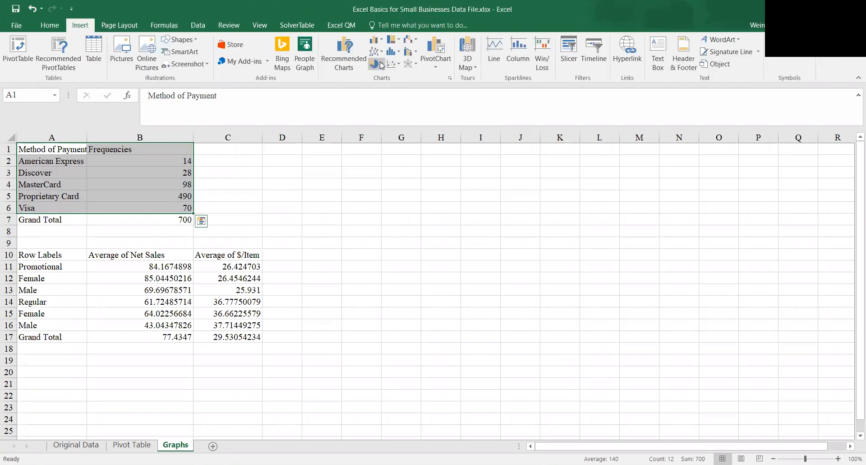
{"action": "left_click", "coordinate": [381, 66]}
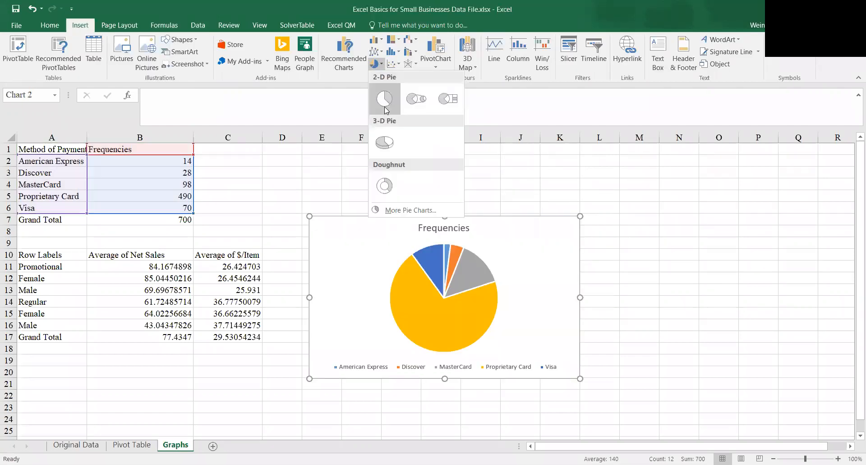
{"action": "left_click", "coordinate": [385, 99]}
{"action": "left_click_drag", "start_coordinate": [506, 195], "coordinate": [540, 166]}
Step: Change the pie chart's title to "Method of Payment"
{"action": "left_click", "coordinate": [460, 177]}
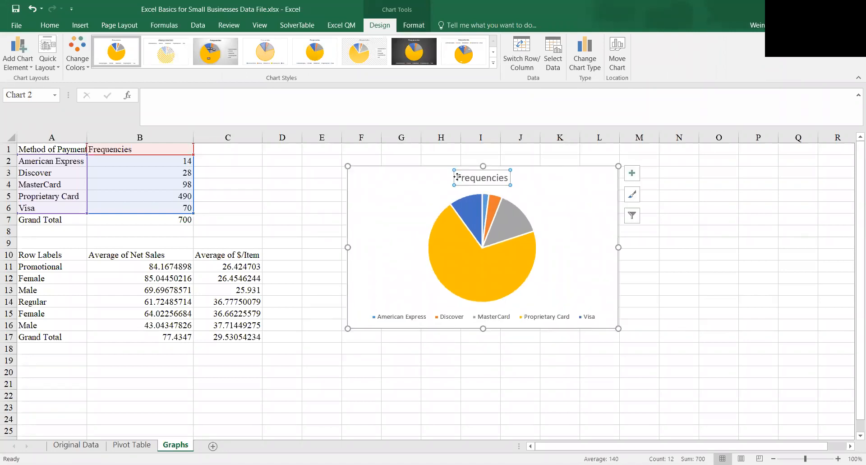
{"action": "left_click_drag", "start_coordinate": [460, 177], "coordinate": [512, 175]}
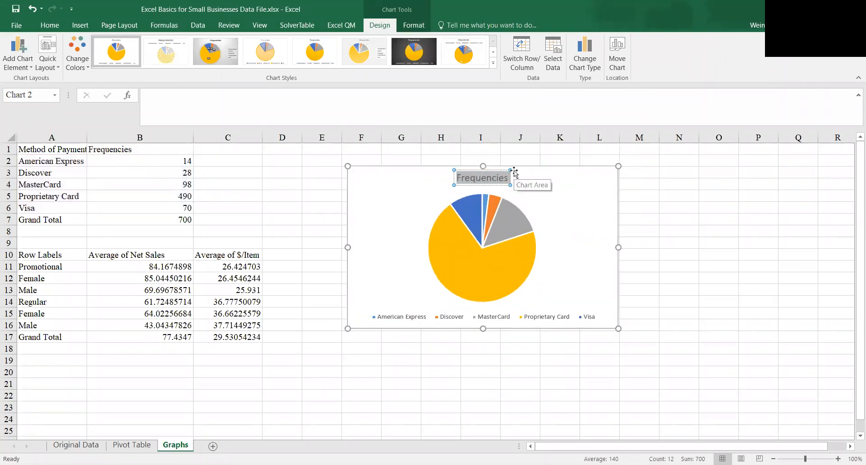
{"action": "type", "text": "Method of Payment"}
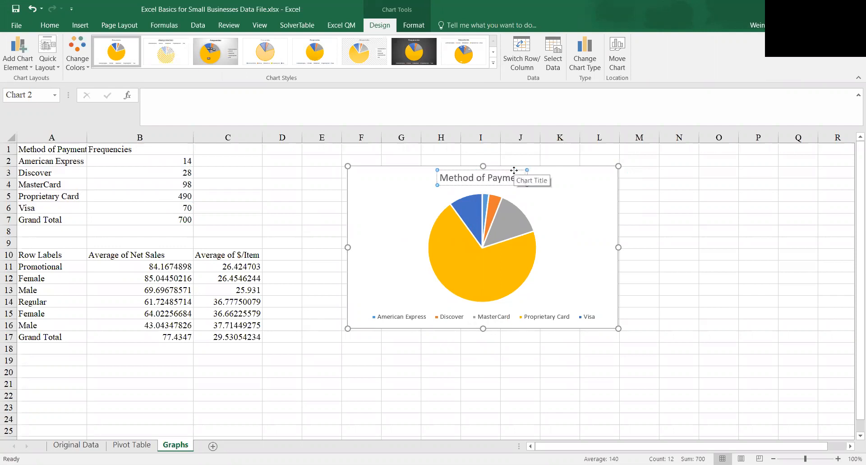
{"action": "left_click", "coordinate": [344, 231]}
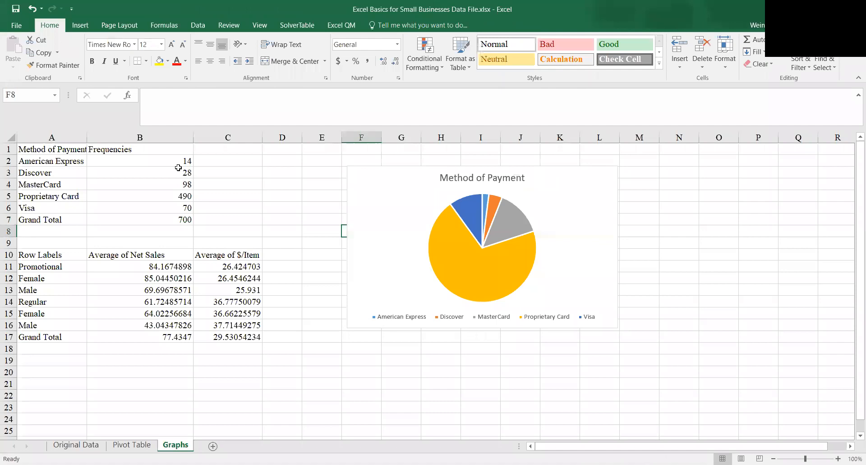
Step: Replace the heading in B1 with a copy of the "Method of Payment" heading from A1
{"action": "left_click", "coordinate": [161, 151]}
{"action": "left_click", "coordinate": [33, 9]}
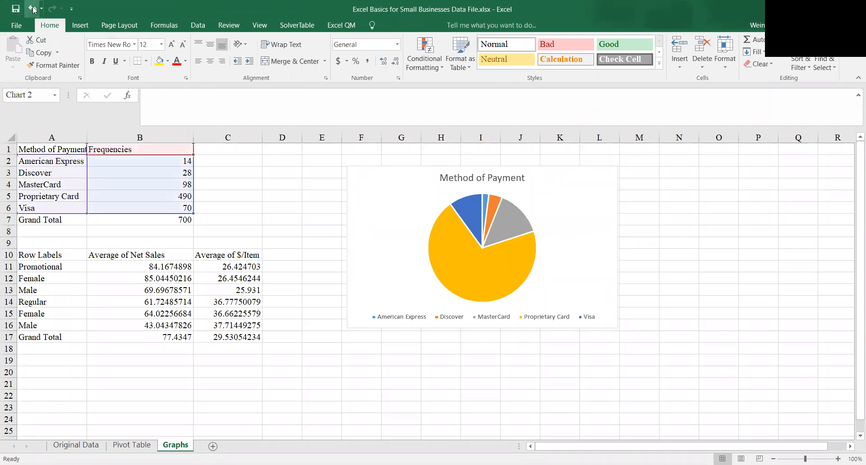
{"action": "left_click", "coordinate": [33, 9]}
{"action": "left_click", "coordinate": [66, 151]}
{"action": "key", "text": "ctrl+c"}
{"action": "key", "text": "Right"}
{"action": "key", "text": "ctrl+v"}
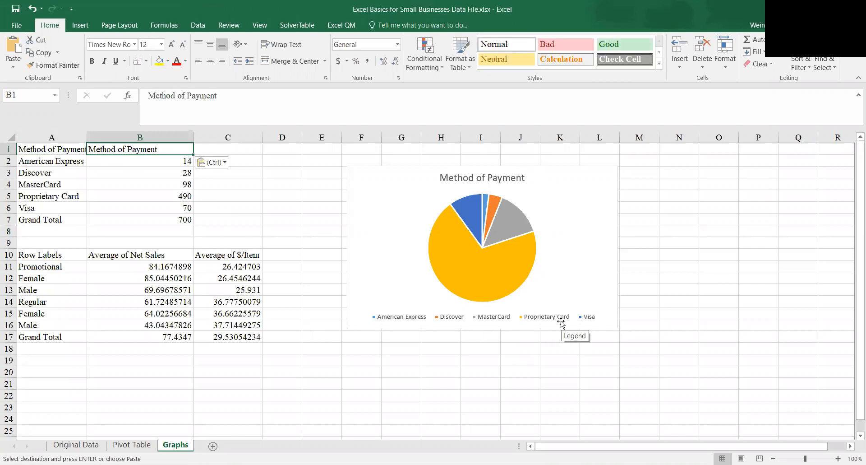
Step: Apply the quick layout that labels each slice of the Method of Payment pie chart with its category name and percentage
{"action": "left_click", "coordinate": [501, 211]}
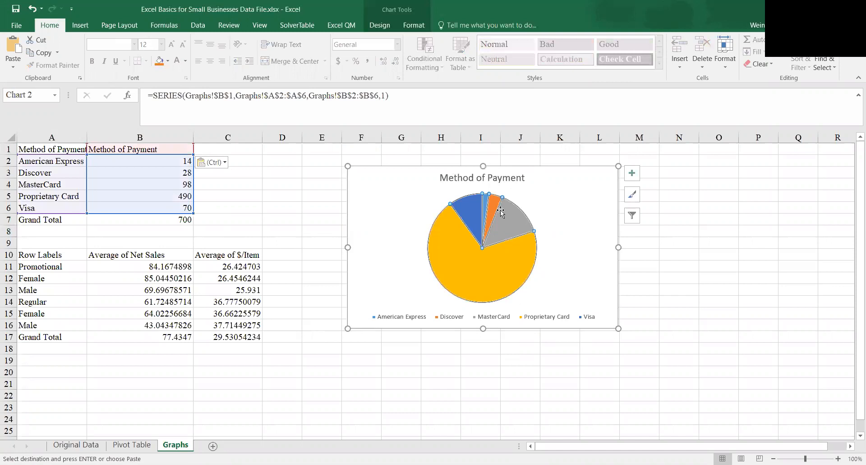
{"action": "mouse_move", "coordinate": [441, 260]}
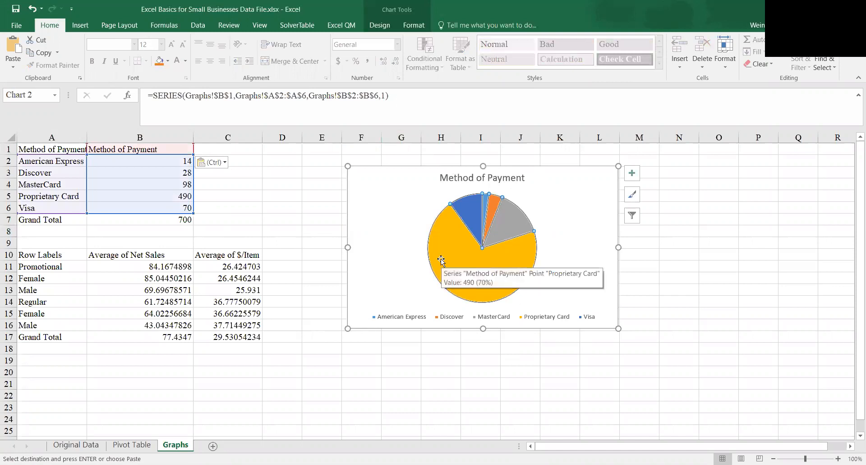
{"action": "left_click", "coordinate": [387, 26]}
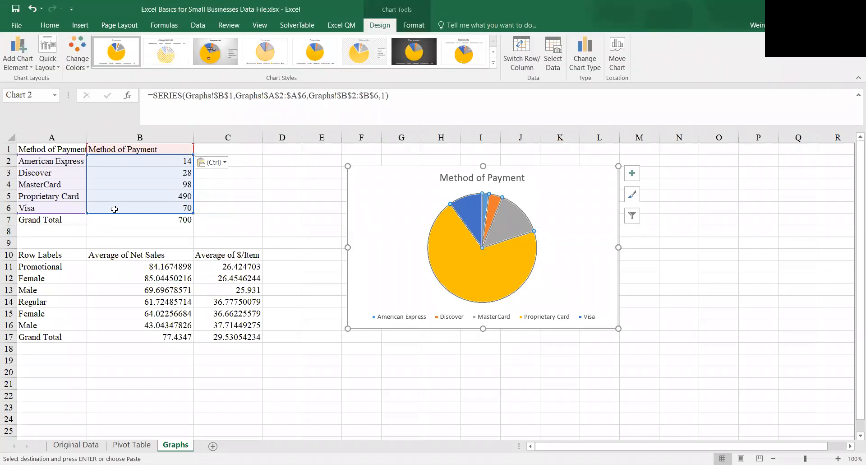
{"action": "left_click", "coordinate": [52, 70]}
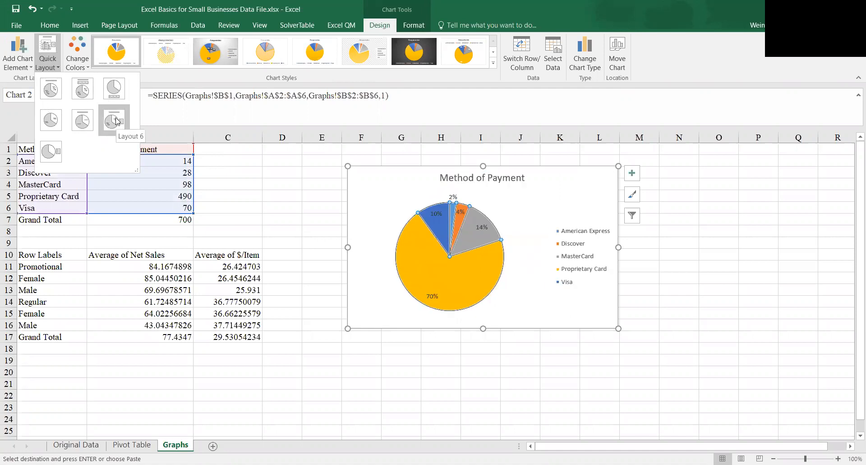
{"action": "left_click", "coordinate": [47, 94]}
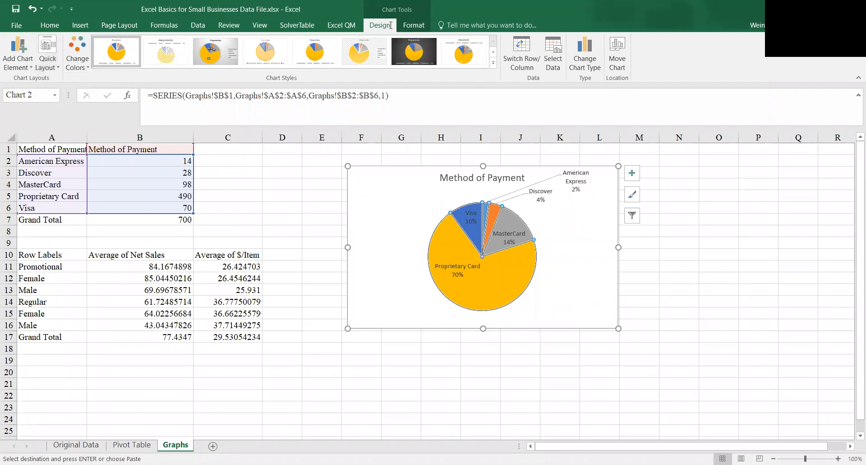
{"action": "left_click", "coordinate": [495, 62]}
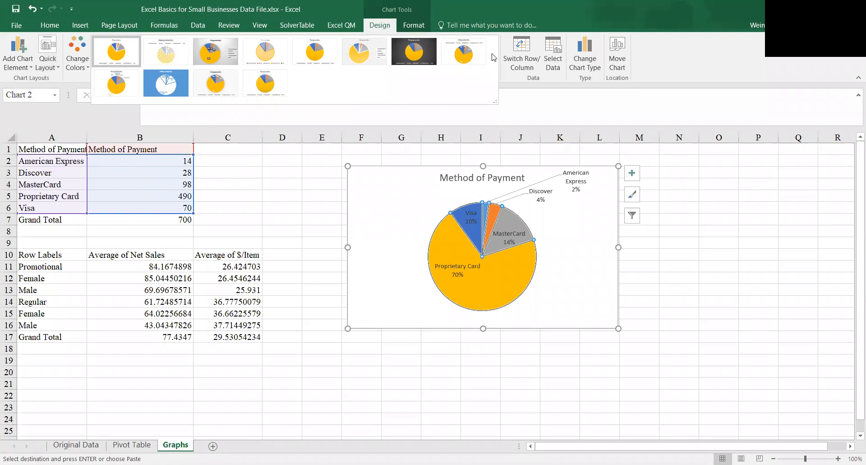
{"action": "left_click", "coordinate": [315, 212]}
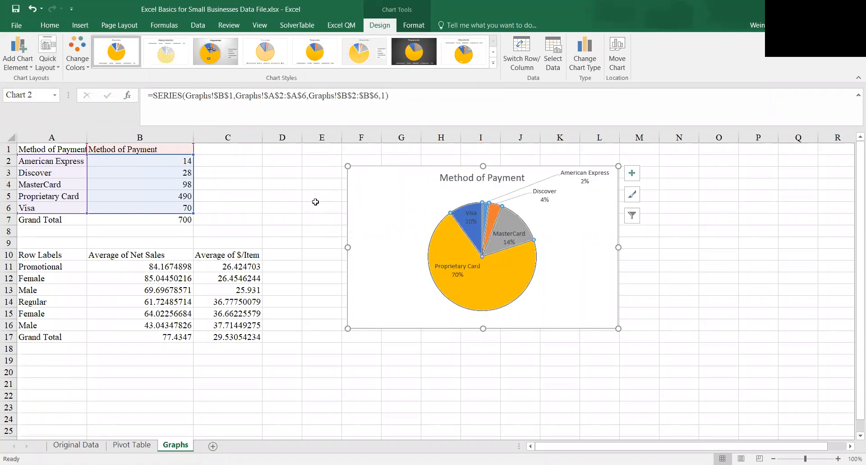
{"action": "left_click", "coordinate": [279, 172]}
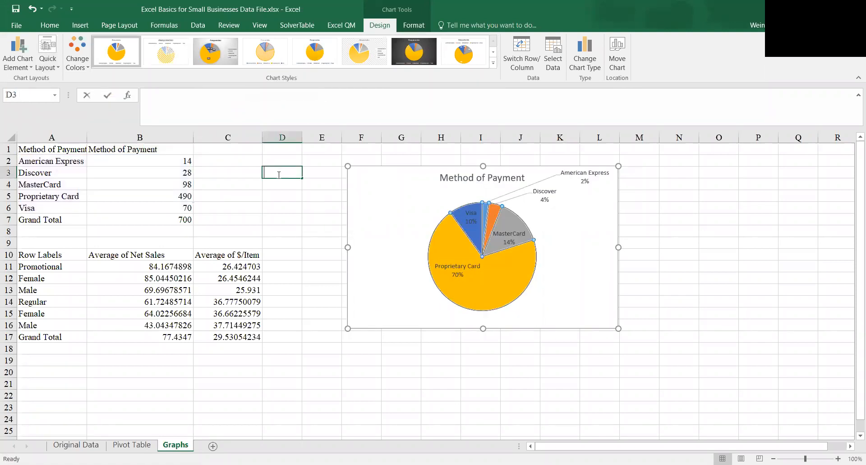
{"action": "left_click", "coordinate": [423, 243]}
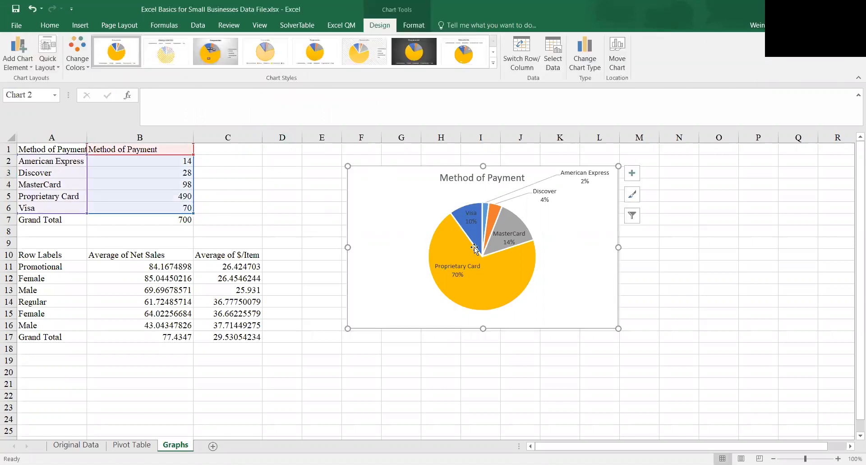
{"action": "left_click", "coordinate": [501, 277]}
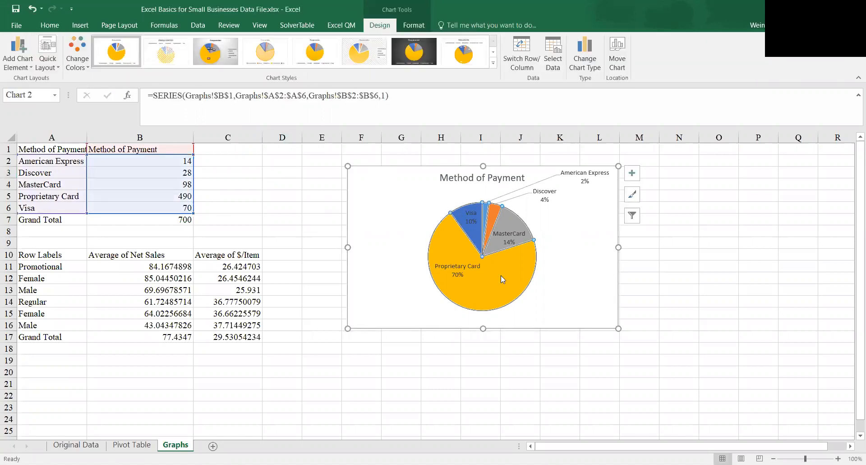
{"action": "right_click", "coordinate": [503, 279]}
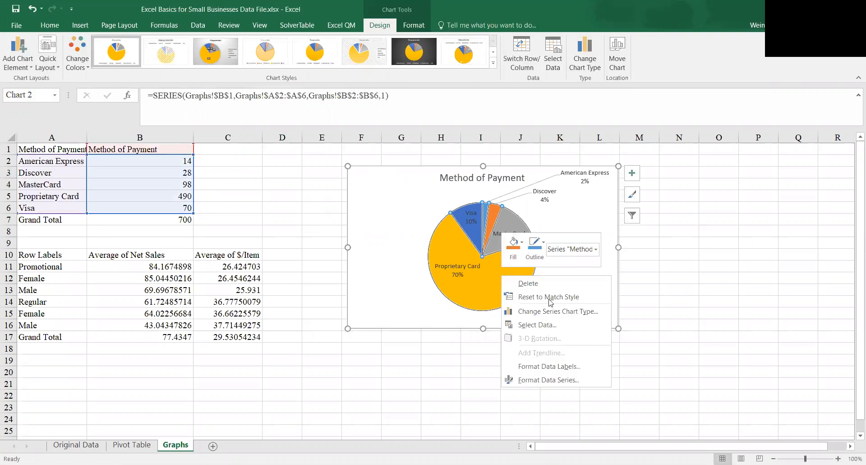
{"action": "left_click", "coordinate": [327, 281]}
{"action": "left_click", "coordinate": [325, 279]}
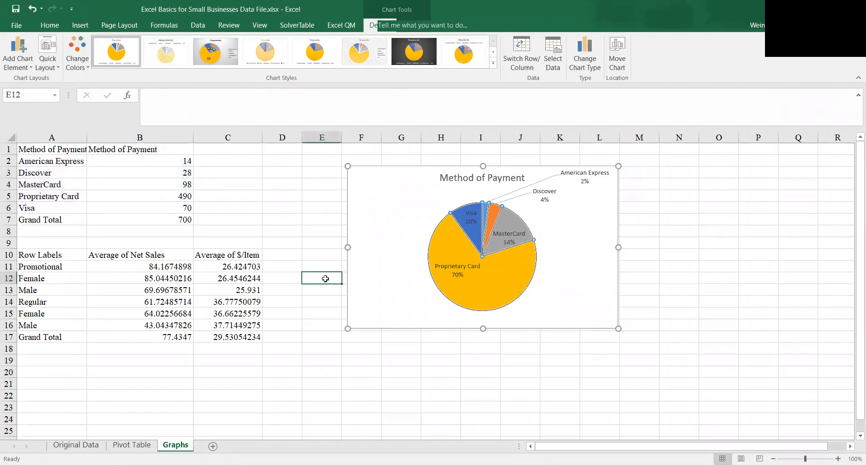
Step: Move the Method of Payment pie chart farther from the summary tables, so it spans about columns I to O
{"action": "left_click", "coordinate": [380, 172]}
{"action": "mouse_move", "coordinate": [381, 168]}
{"action": "left_mouse_down"}
{"action": "mouse_move", "coordinate": [536, 159]}
{"action": "mouse_move", "coordinate": [510, 159]}
{"action": "left_mouse_up"}
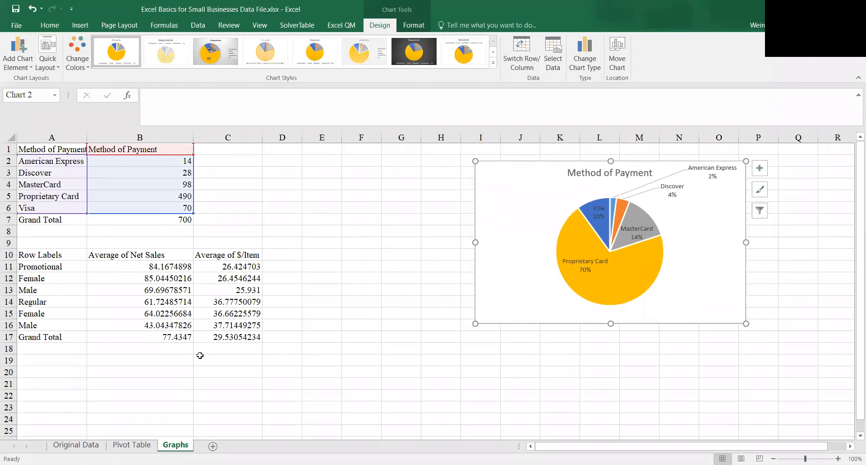
{"action": "left_click", "coordinate": [596, 373]}
Step: Enter the sample numbers 1, 2, 3, 4, 5, 6 and 6 in D11:D17, beside the Average of $/Item column
{"action": "left_click_drag", "start_coordinate": [249, 256], "coordinate": [249, 336]}
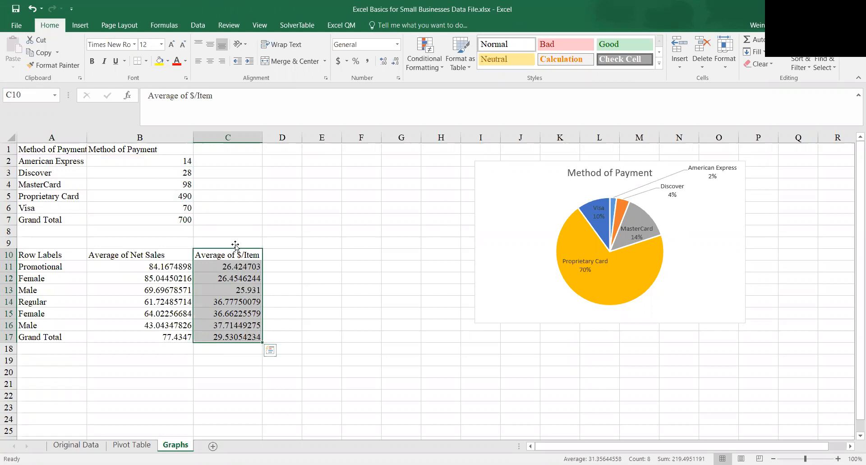
{"action": "left_click", "coordinate": [293, 256]}
{"action": "left_click", "coordinate": [292, 260]}
{"action": "type", "text": "1"}
{"action": "key", "text": "Return"}
{"action": "type", "text": "2"}
{"action": "key", "text": "Return"}
{"action": "type", "text": "3"}
{"action": "key", "text": "Return"}
{"action": "type", "text": "4"}
{"action": "key", "text": "Return"}
{"action": "type", "text": "5"}
{"action": "key", "text": "Return"}
{"action": "type", "text": "6"}
{"action": "key", "text": "Return"}
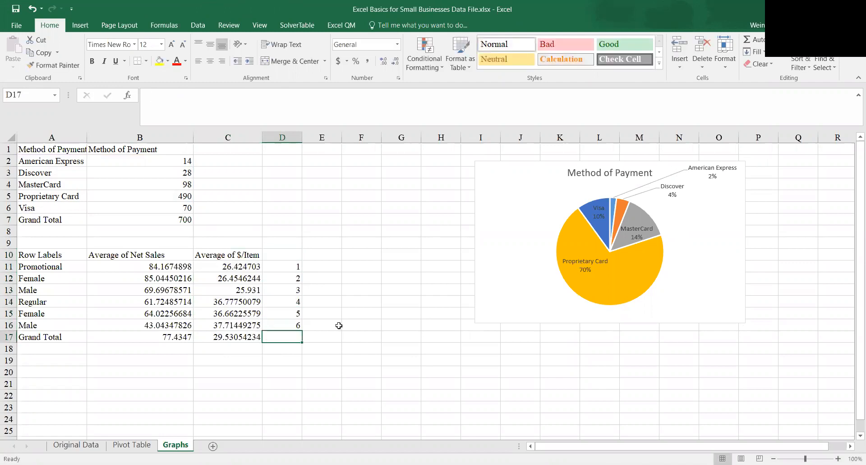
{"action": "type", "text": "6"}
{"action": "key", "text": "Return"}
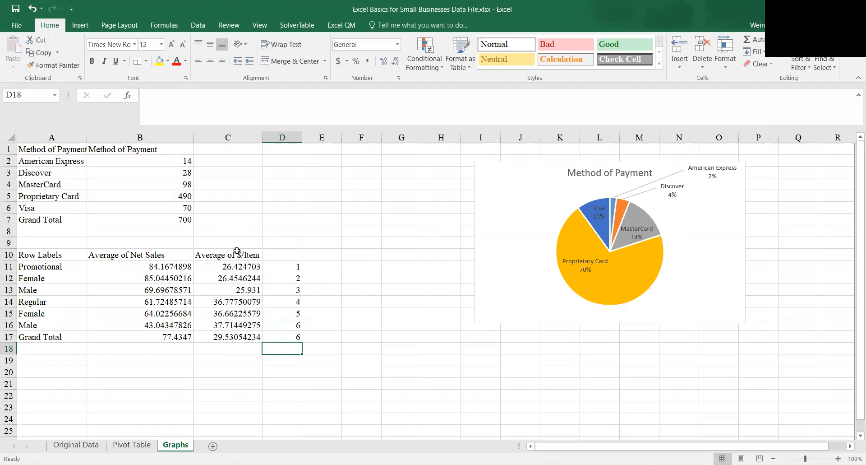
Step: Delete the Average of $/Item cells C10:C19 and shift the remaining cells left
{"action": "left_click_drag", "start_coordinate": [155, 267], "coordinate": [163, 336]}
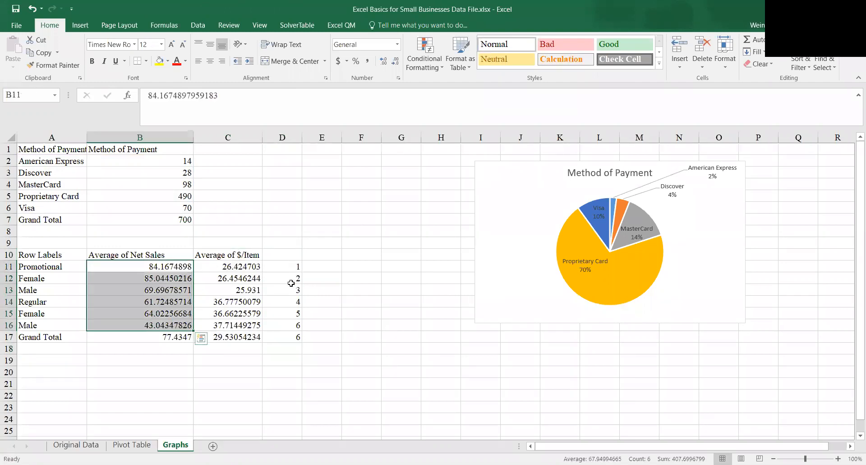
{"action": "left_click_drag", "start_coordinate": [293, 266], "coordinate": [291, 335]}
{"action": "left_click_drag", "start_coordinate": [239, 254], "coordinate": [240, 361]}
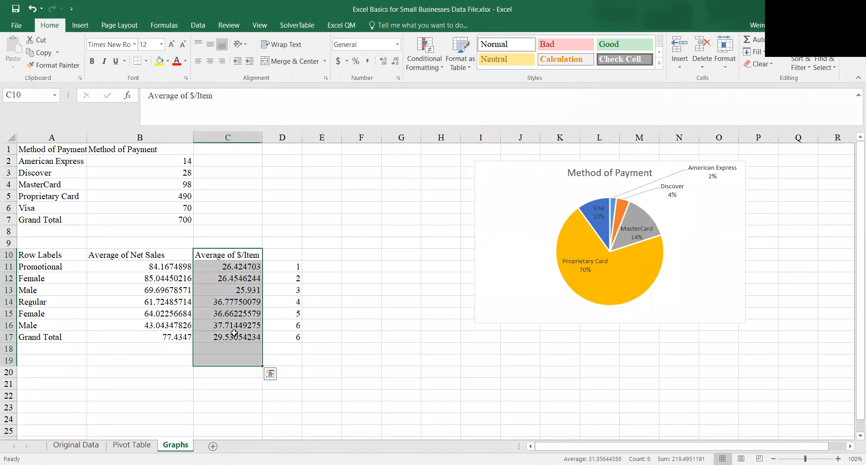
{"action": "right_click", "coordinate": [234, 334]}
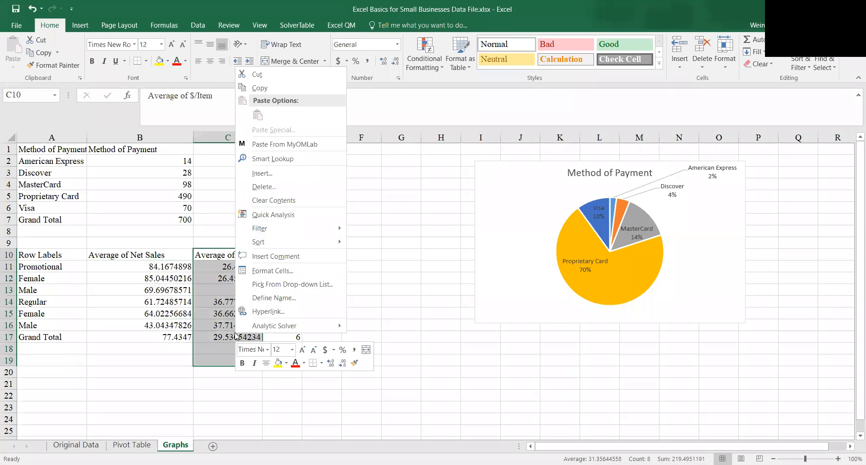
{"action": "left_click", "coordinate": [275, 187]}
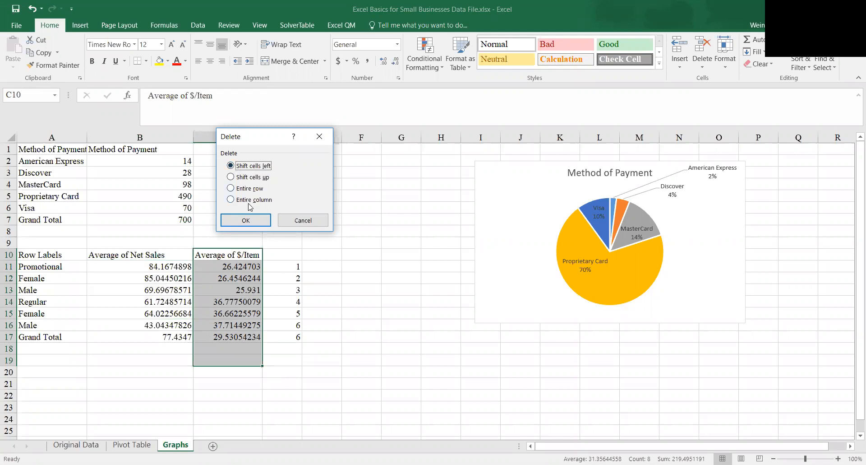
{"action": "left_click", "coordinate": [256, 222]}
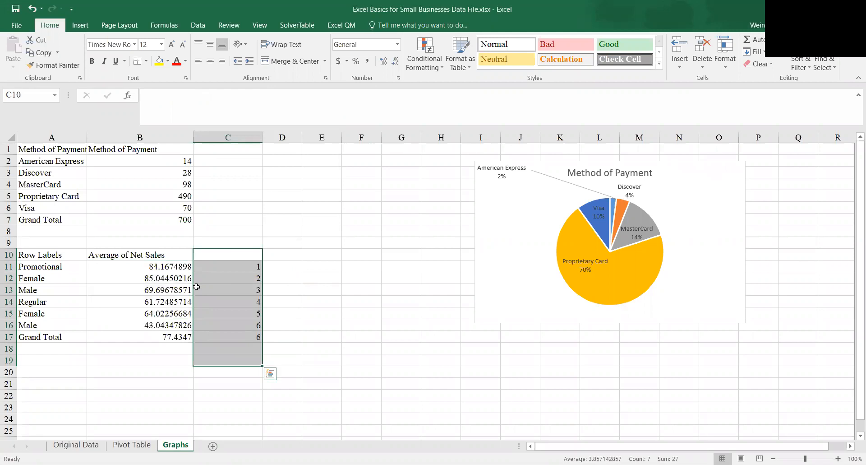
Step: Clear the sample numbers from C9:C20
{"action": "left_click", "coordinate": [230, 286]}
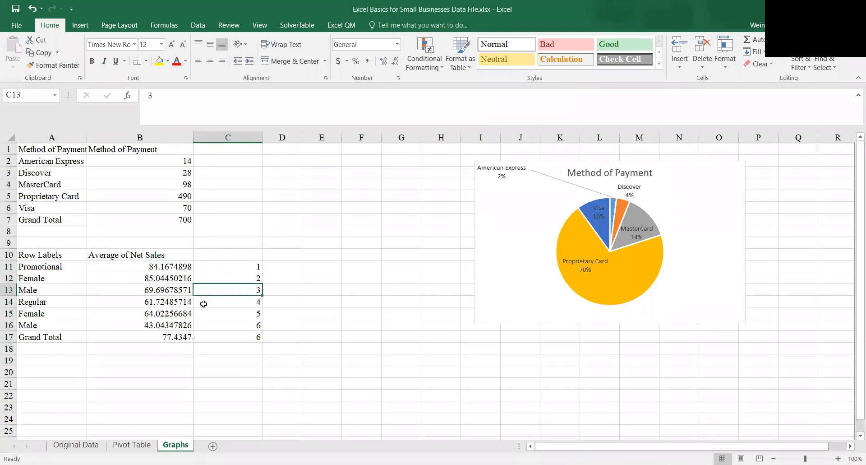
{"action": "left_click_drag", "start_coordinate": [246, 246], "coordinate": [245, 369]}
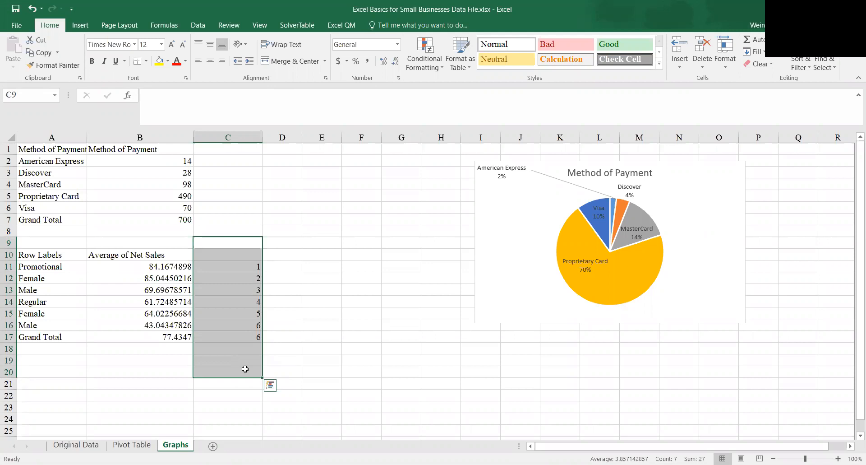
{"action": "key", "text": "Delete"}
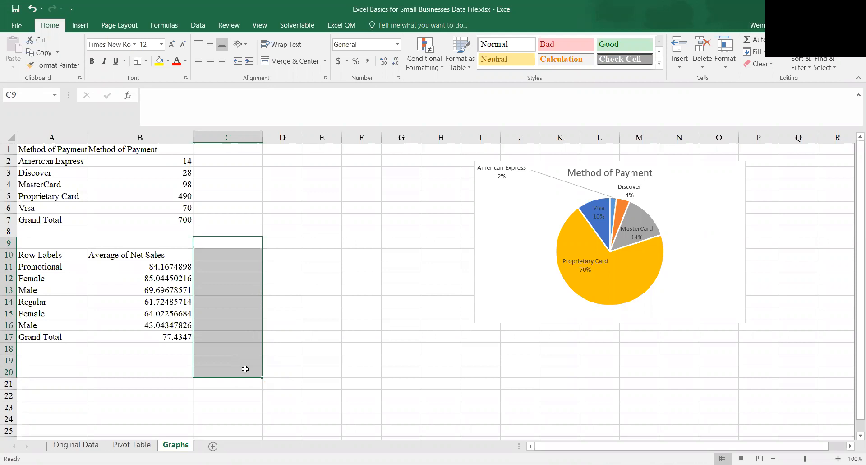
Step: Clear the Grand Total label and its average from A17:B17
{"action": "left_click", "coordinate": [161, 299]}
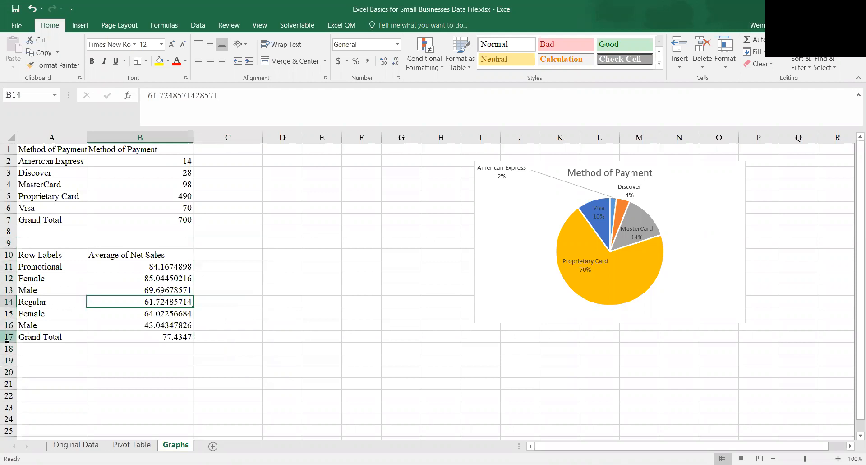
{"action": "left_click_drag", "start_coordinate": [27, 337], "coordinate": [179, 336]}
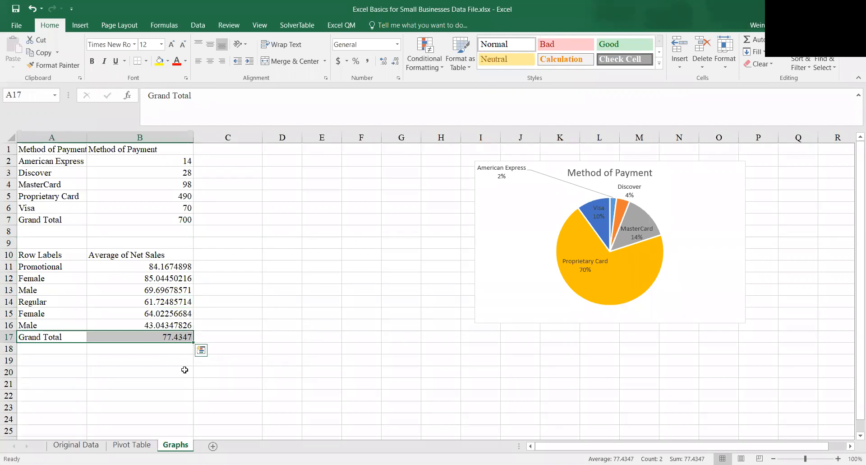
{"action": "key", "text": "Delete"}
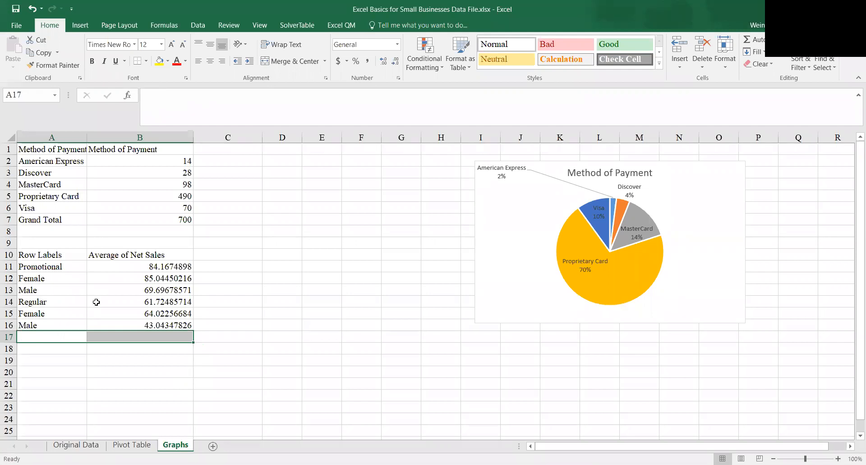
Step: Copy the Regular averages from B14:B16 into C11:C13, beside the Promotional averages, and clear the original rows in A14:B17
{"action": "left_click_drag", "start_coordinate": [137, 303], "coordinate": [134, 322]}
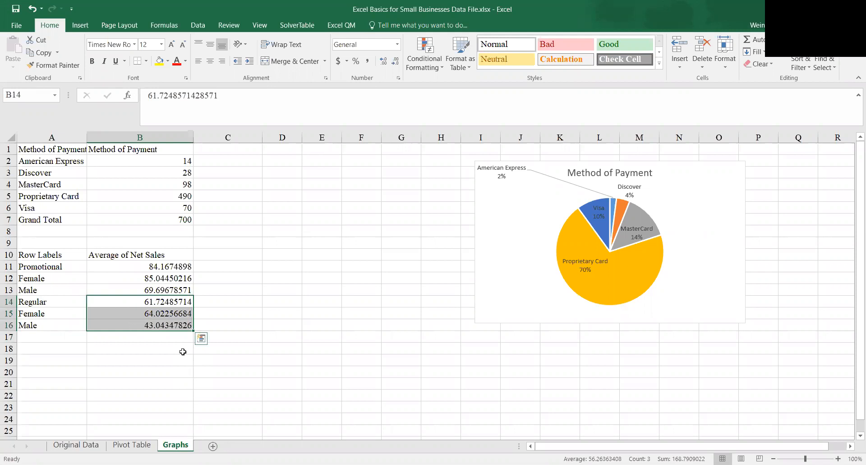
{"action": "key", "text": "ctrl+c"}
{"action": "left_click", "coordinate": [215, 265]}
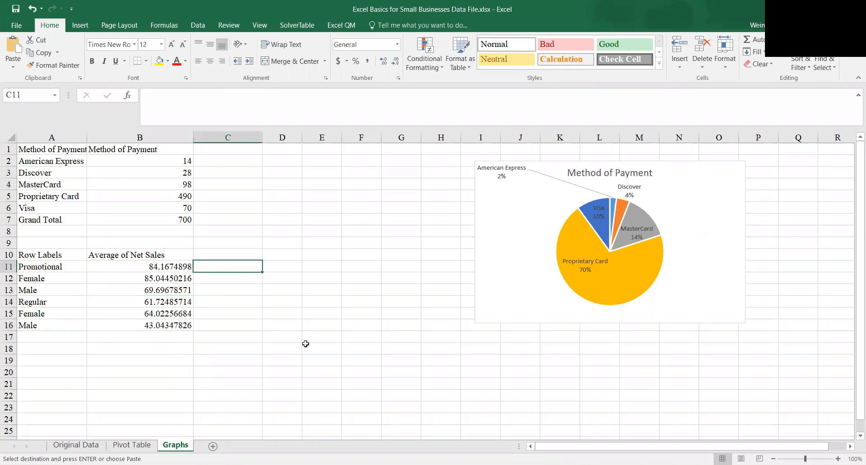
{"action": "key", "text": "ctrl+v"}
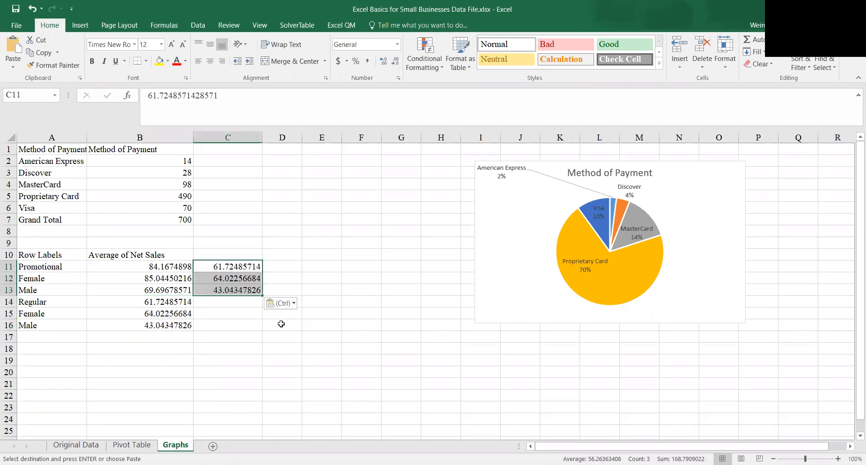
{"action": "left_click", "coordinate": [165, 277]}
{"action": "left_click", "coordinate": [164, 290]}
{"action": "left_click", "coordinate": [238, 270]}
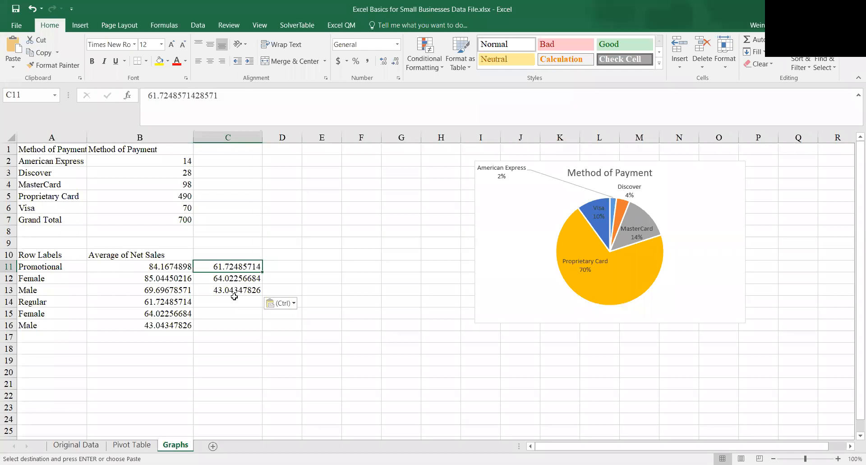
{"action": "left_click_drag", "start_coordinate": [32, 305], "coordinate": [175, 338]}
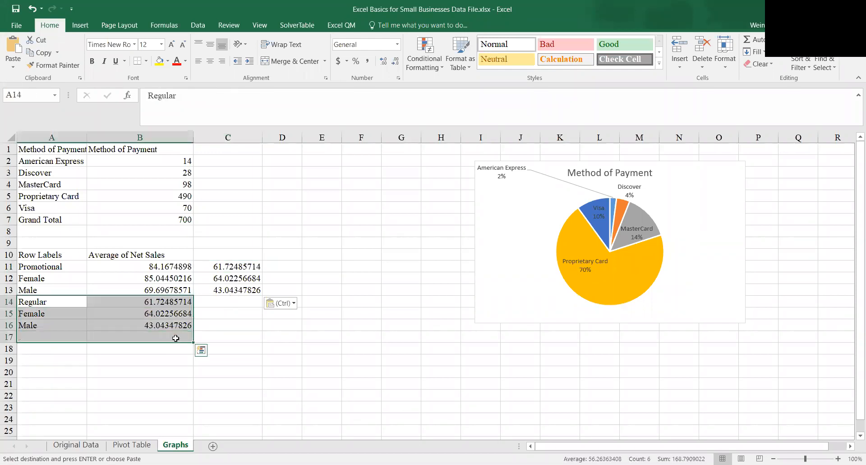
{"action": "key", "text": "Delete"}
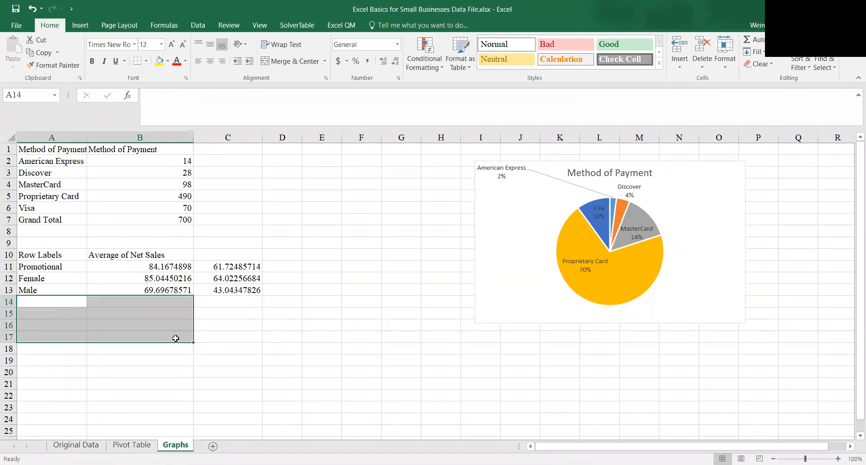
Step: Replace the Promotional row label in A11 with All
{"action": "left_click", "coordinate": [56, 271]}
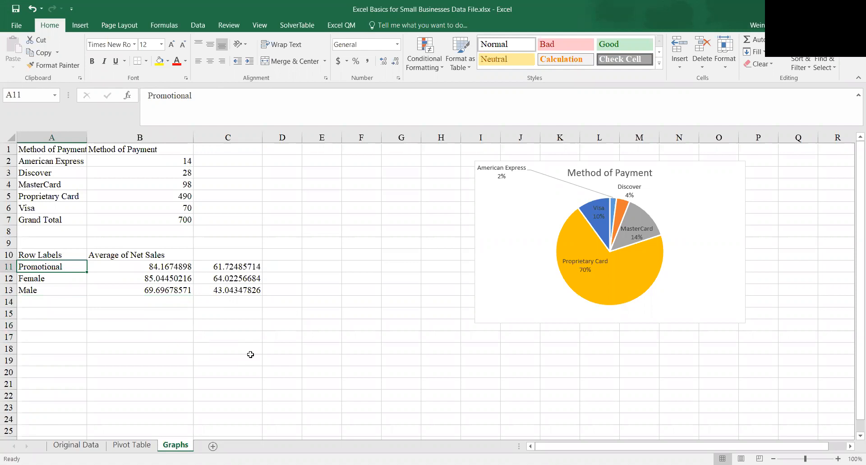
{"action": "type", "text": "All"}
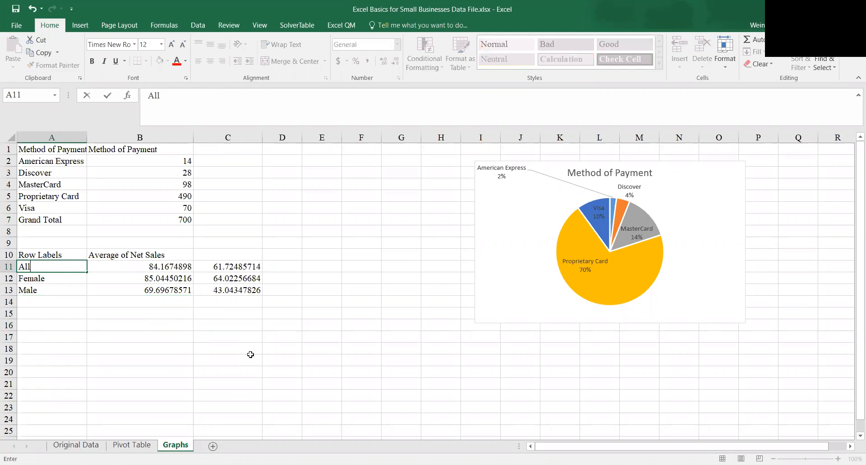
{"action": "key", "text": "Return"}
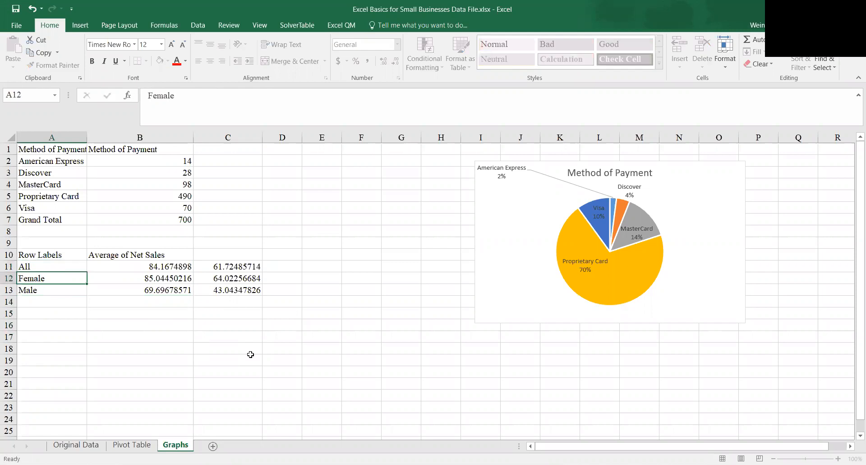
Step: Head the two averages columns Promotional in B10 and Regular Customers in C10
{"action": "key", "text": "Up"}
{"action": "key", "text": "Right"}
{"action": "key", "text": "Up"}
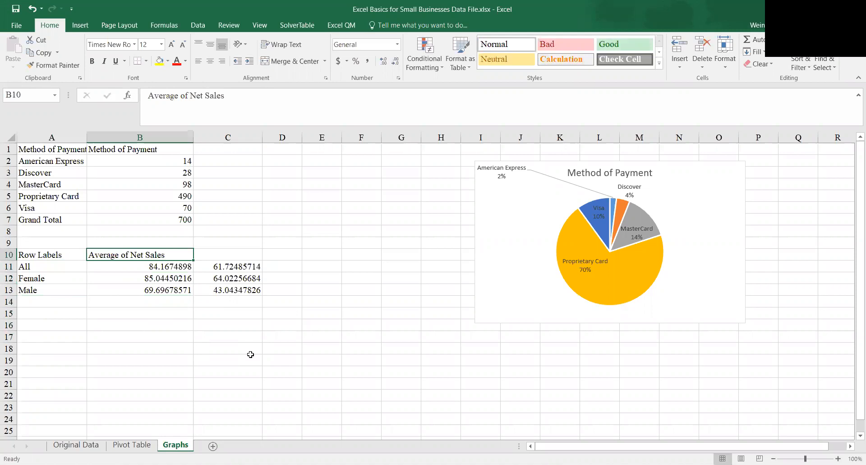
{"action": "type", "text": "Promotional"}
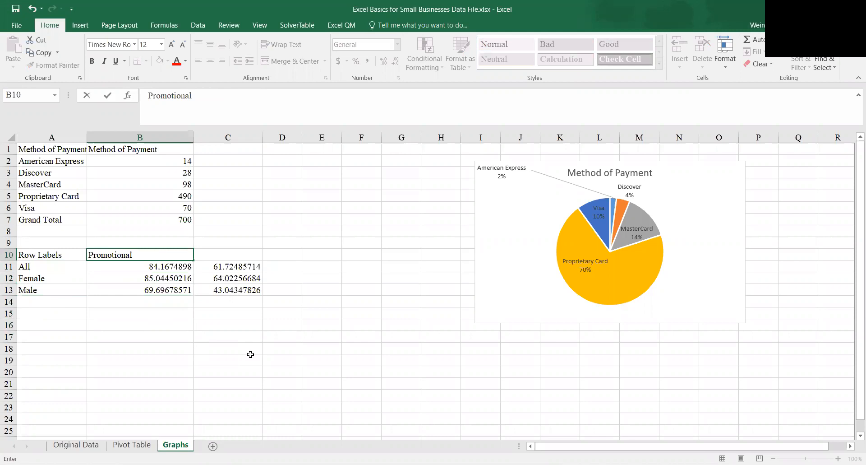
{"action": "key", "text": "Return"}
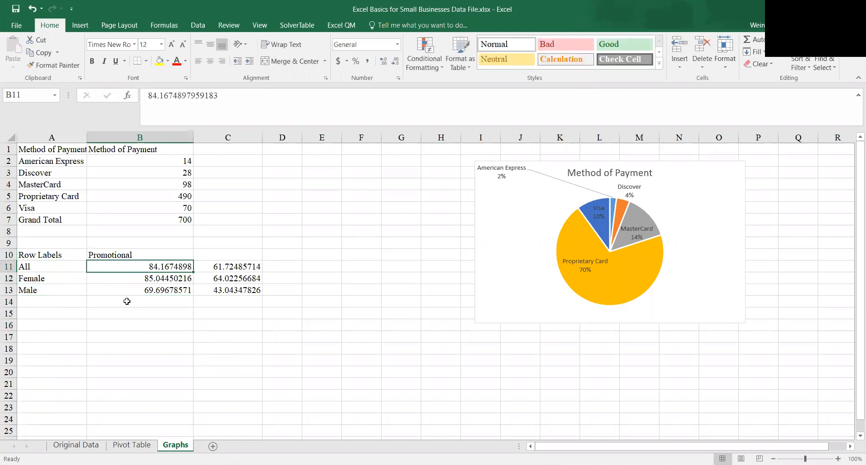
{"action": "left_click", "coordinate": [251, 256]}
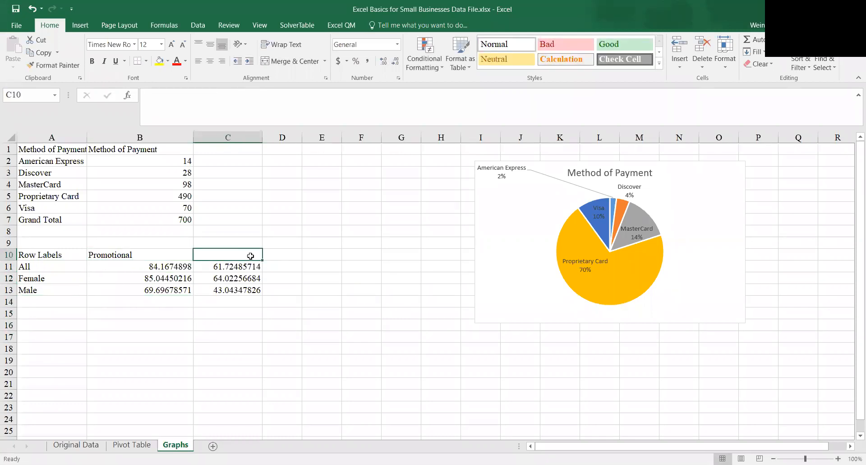
{"action": "type", "text": "Reg"}
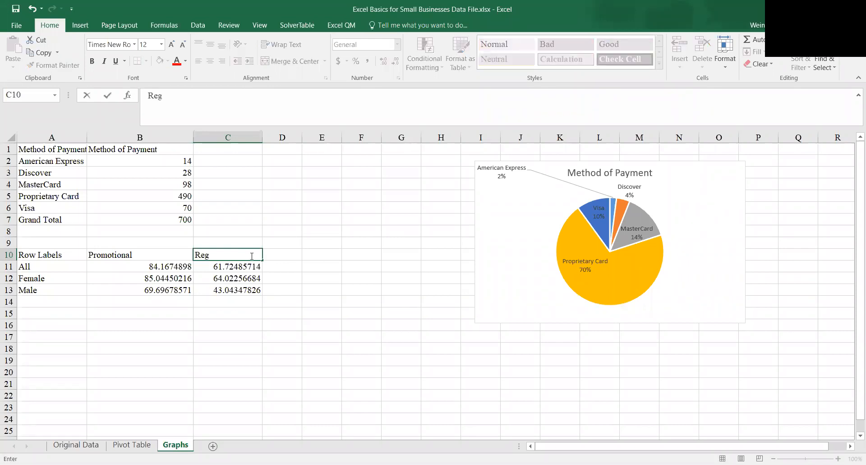
{"action": "type", "text": "ular Customers"}
{"action": "key", "text": "Return"}
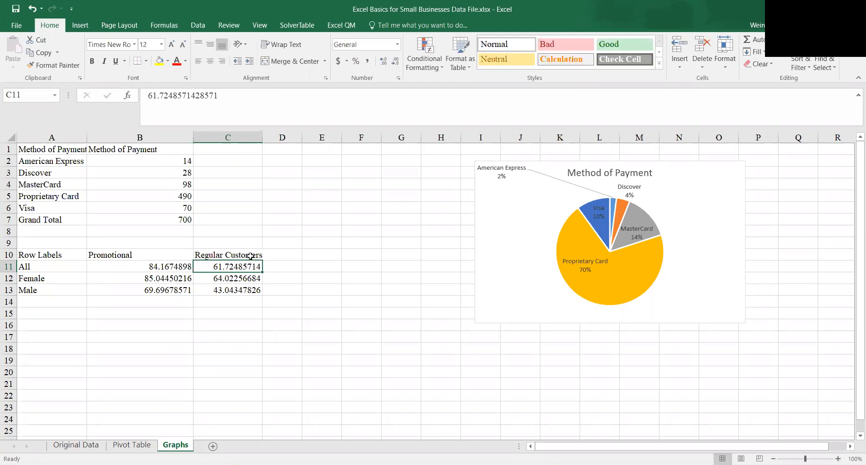
Step: Change the Row Labels heading in A10 to Gender
{"action": "left_click", "coordinate": [62, 255]}
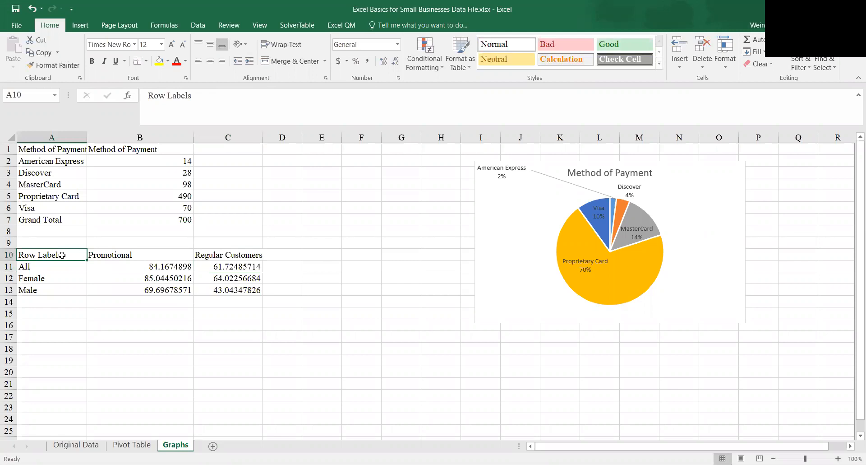
{"action": "type", "text": "Gender"}
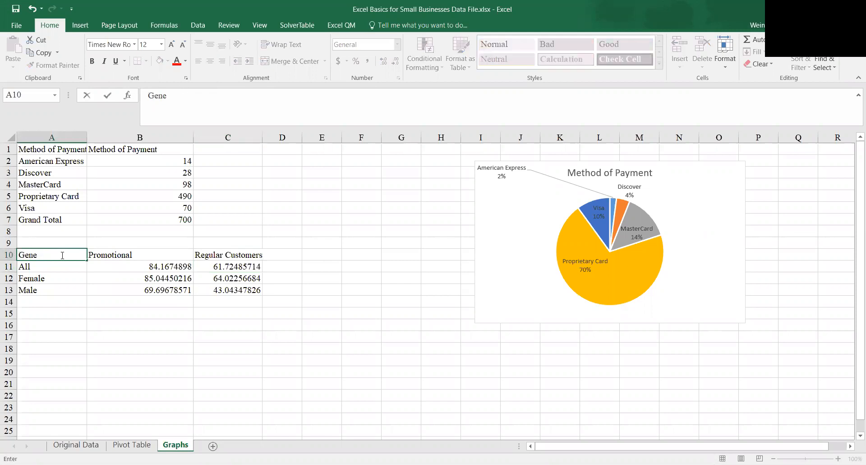
{"action": "key", "text": "Return"}
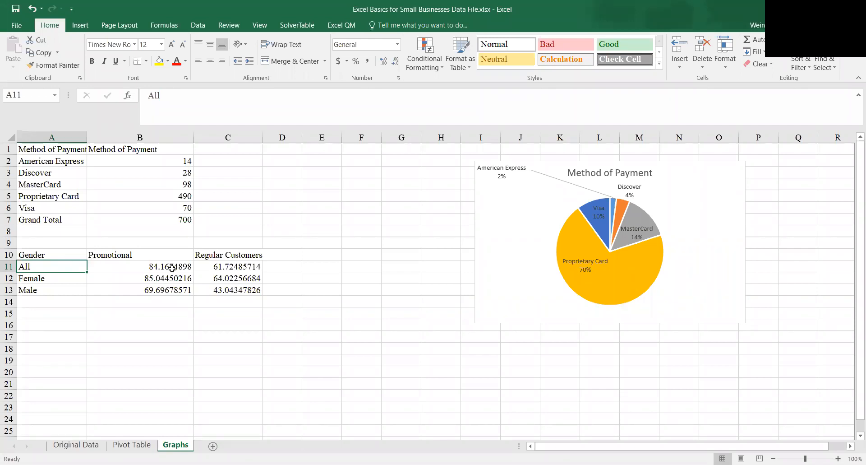
Step: Reduce the averages in B11:C13 to two decimal places
{"action": "left_click_drag", "start_coordinate": [172, 268], "coordinate": [231, 294]}
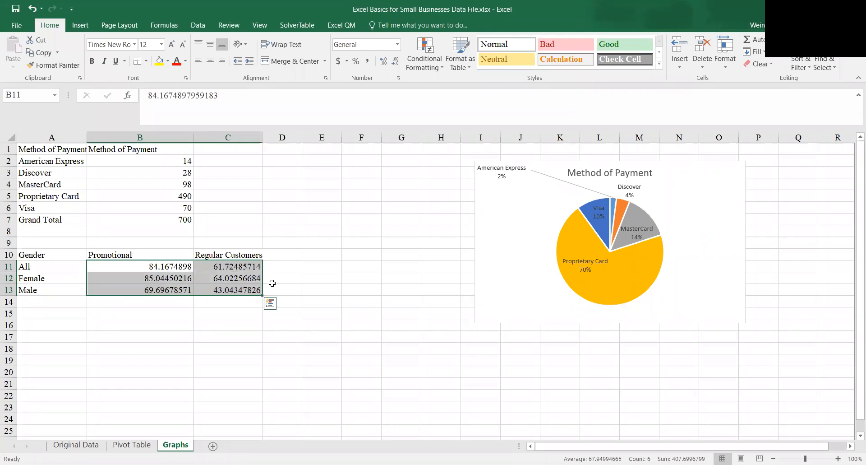
{"action": "left_click", "coordinate": [395, 61]}
{"action": "left_click", "coordinate": [396, 62]}
{"action": "left_click", "coordinate": [396, 61]}
{"action": "left_click", "coordinate": [397, 61]}
{"action": "left_click", "coordinate": [396, 62]}
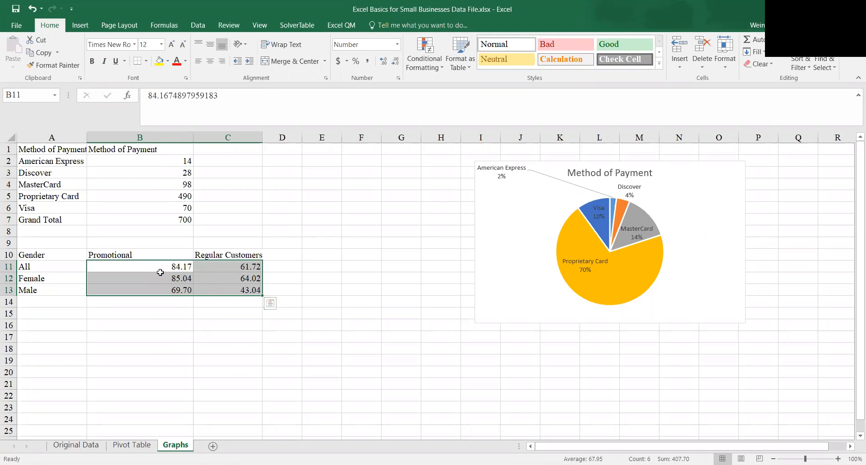
{"action": "left_click", "coordinate": [171, 281]}
Step: Insert a 2-D clustered column chart from the gender table A10:C13 and place it just beside the table
{"action": "left_click_drag", "start_coordinate": [50, 255], "coordinate": [240, 290]}
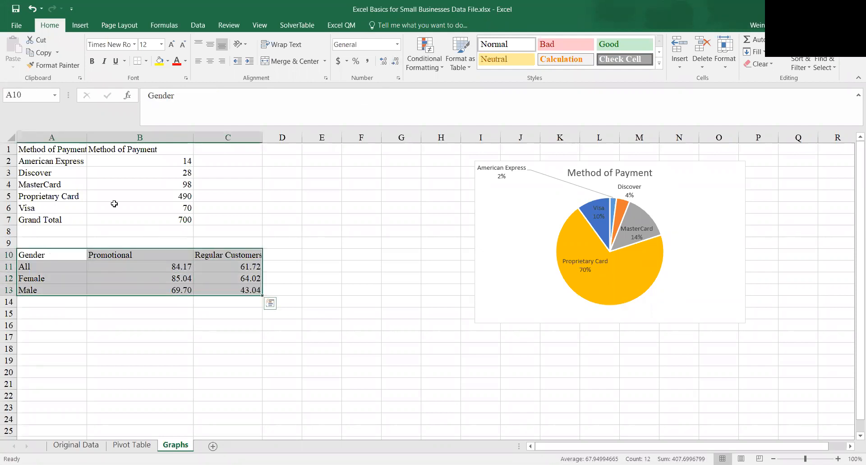
{"action": "left_click", "coordinate": [80, 25]}
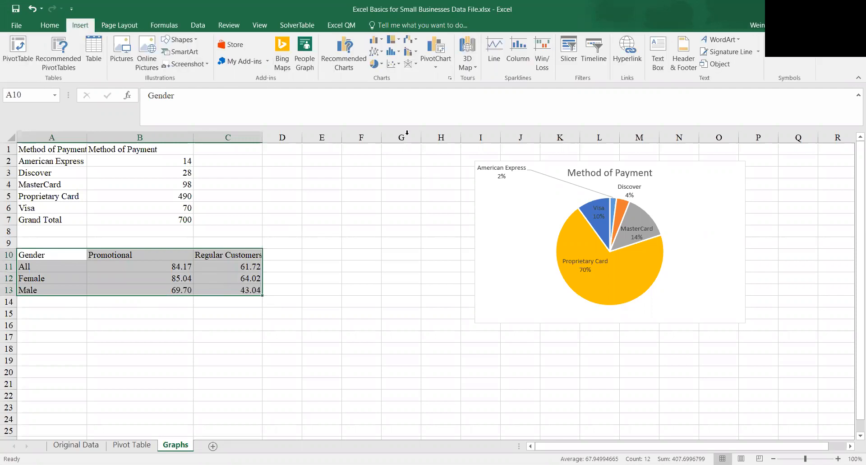
{"action": "left_click", "coordinate": [379, 43]}
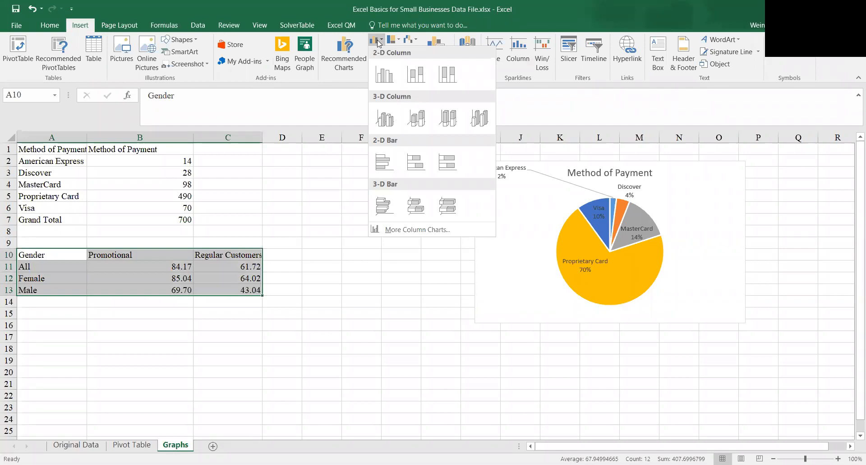
{"action": "left_click", "coordinate": [390, 77]}
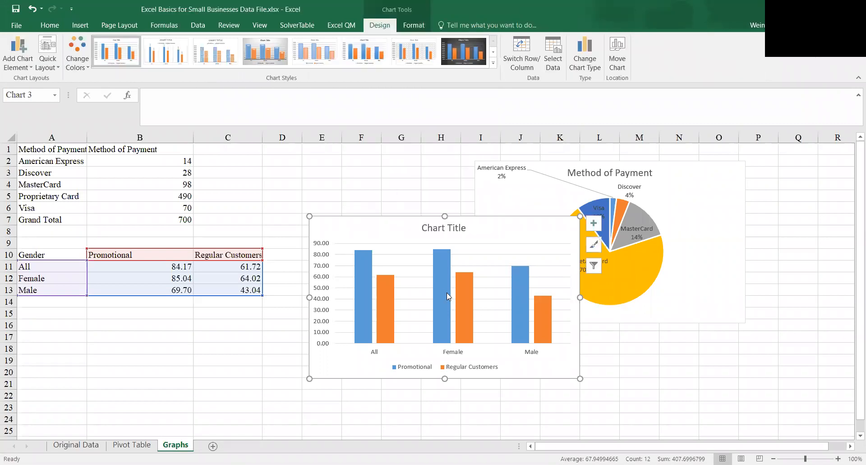
{"action": "left_click_drag", "start_coordinate": [430, 222], "coordinate": [403, 235]}
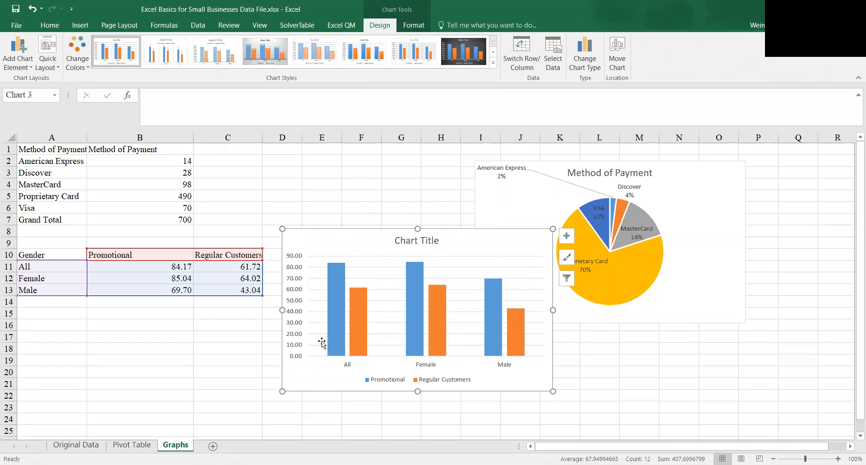
Step: Switch the column chart's rows and columns so customer types form the categories and genders form the series
{"action": "mouse_move", "coordinate": [352, 333]}
{"action": "left_click", "coordinate": [454, 291]}
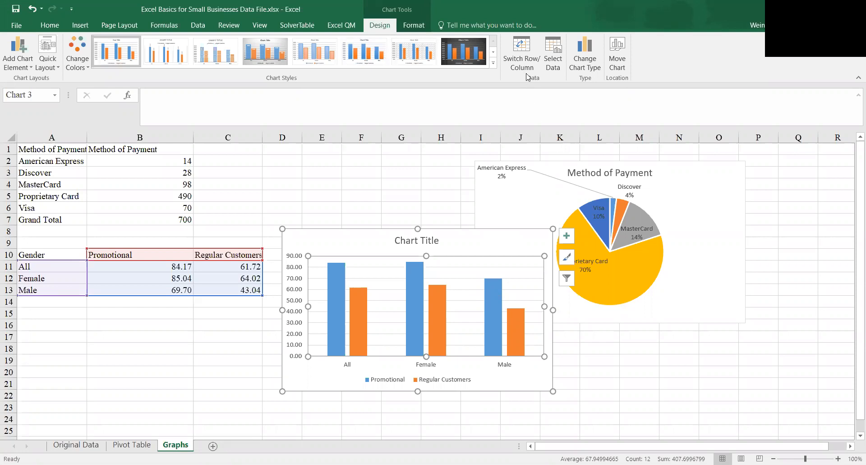
{"action": "left_click", "coordinate": [521, 50]}
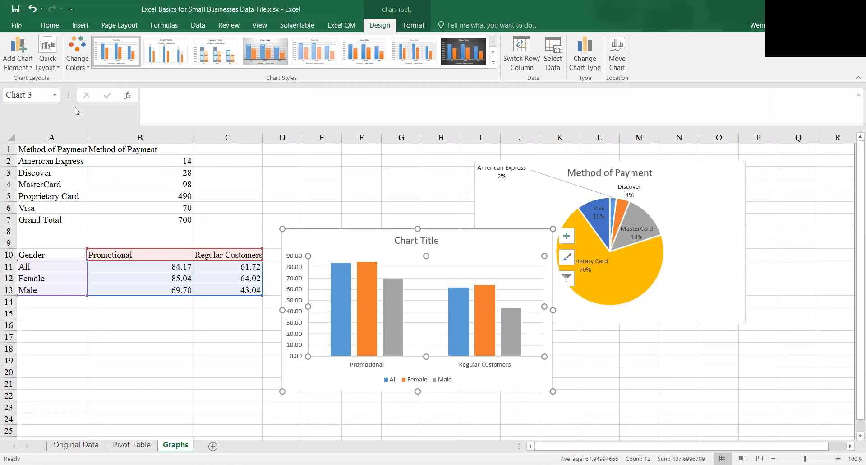
Step: Apply the quick layout with the legend under the title, data labels above the columns and no value axis
{"action": "left_click", "coordinate": [48, 66]}
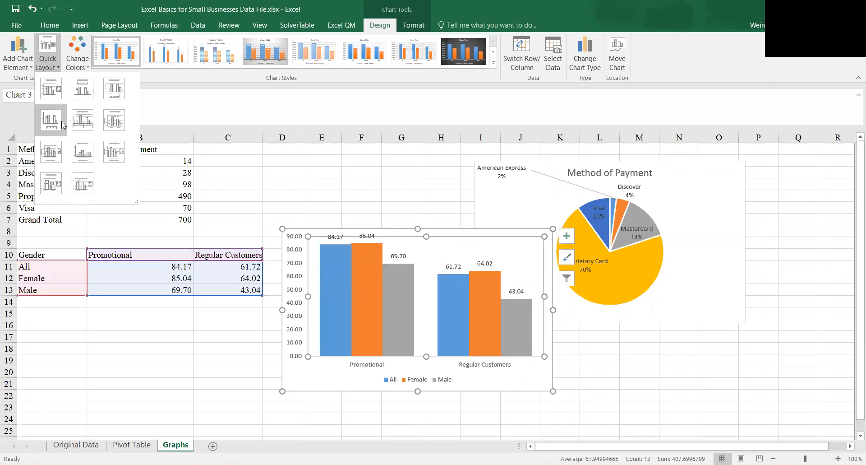
{"action": "left_click", "coordinate": [89, 91]}
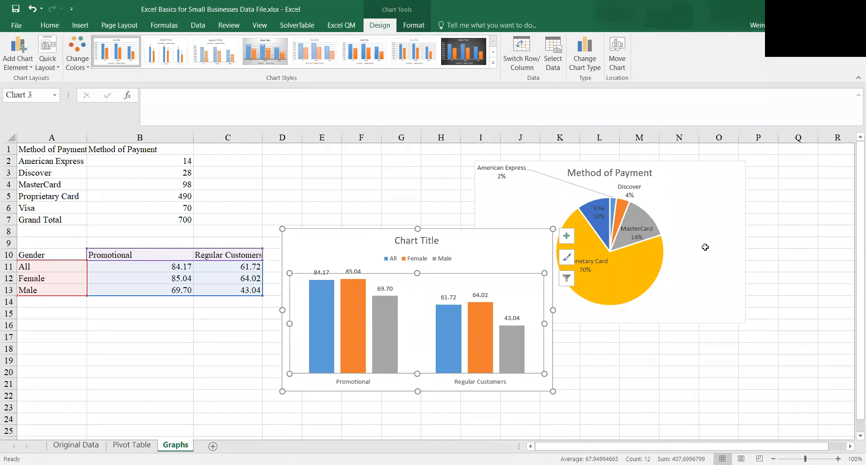
{"action": "left_click", "coordinate": [815, 218]}
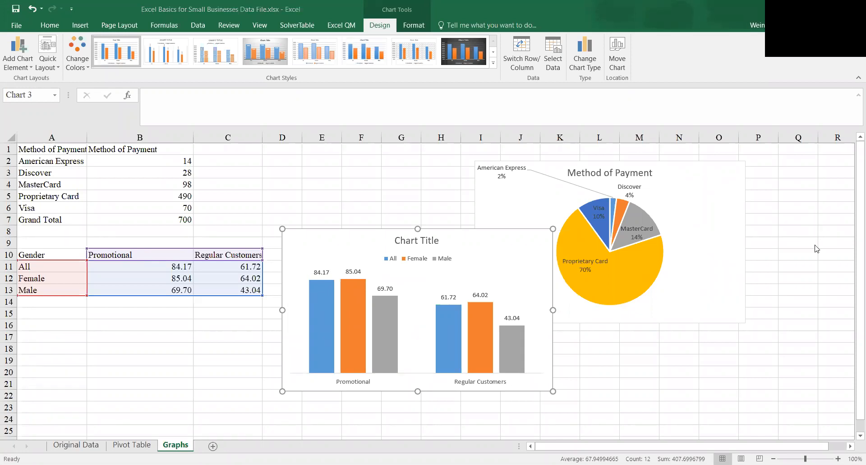
{"action": "left_click", "coordinate": [222, 333]}
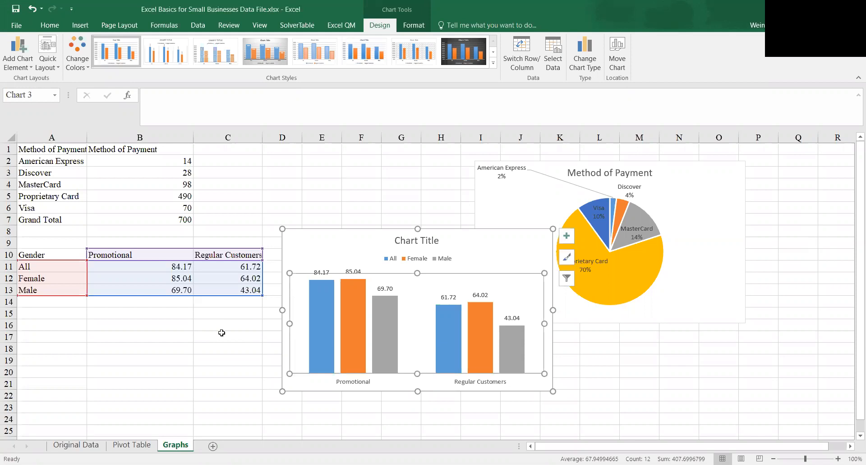
Step: Arrange the charts in one stack beside the tables, with the payment pie chart above the column chart
{"action": "left_click", "coordinate": [373, 228]}
{"action": "left_click_drag", "start_coordinate": [373, 228], "coordinate": [326, 309]}
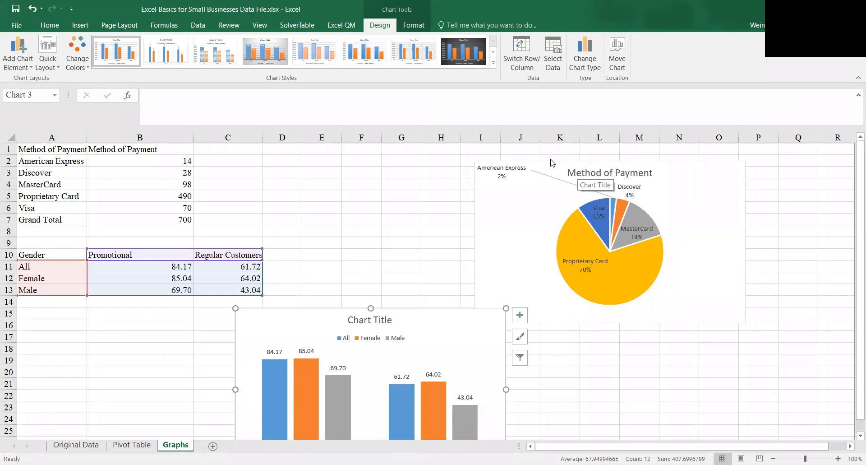
{"action": "left_click", "coordinate": [387, 239]}
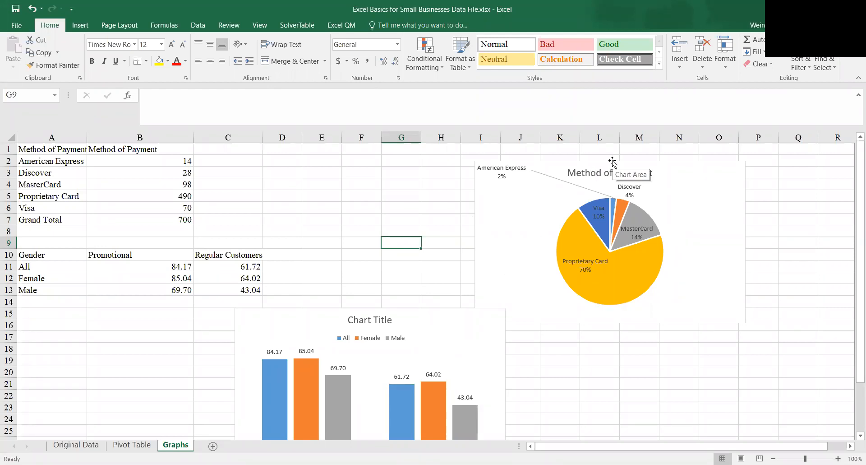
{"action": "left_click_drag", "start_coordinate": [582, 160], "coordinate": [385, 150]}
{"action": "left_click", "coordinate": [501, 382]}
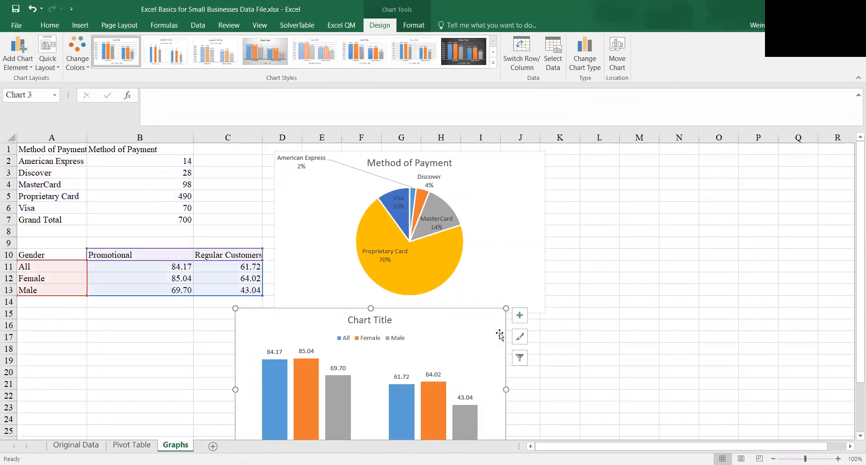
{"action": "left_click_drag", "start_coordinate": [476, 307], "coordinate": [514, 331]}
{"action": "left_click", "coordinate": [609, 384]}
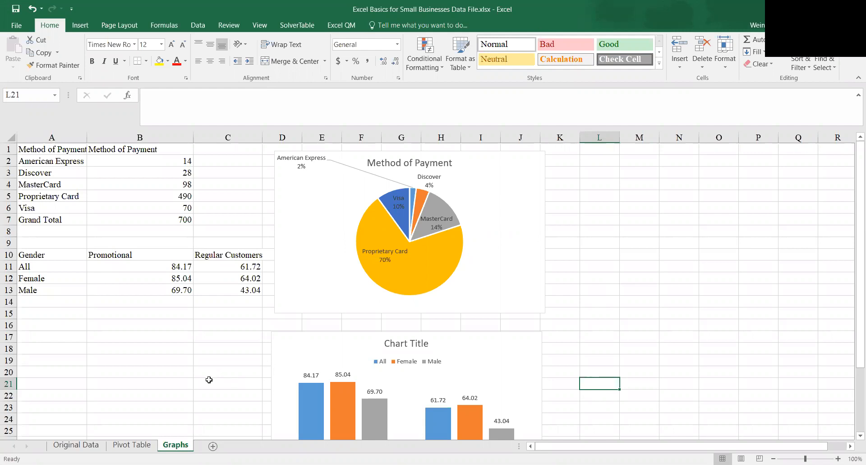
Step: Create a copy of the Original Data sheet at the end of the workbook
{"action": "left_click", "coordinate": [145, 448]}
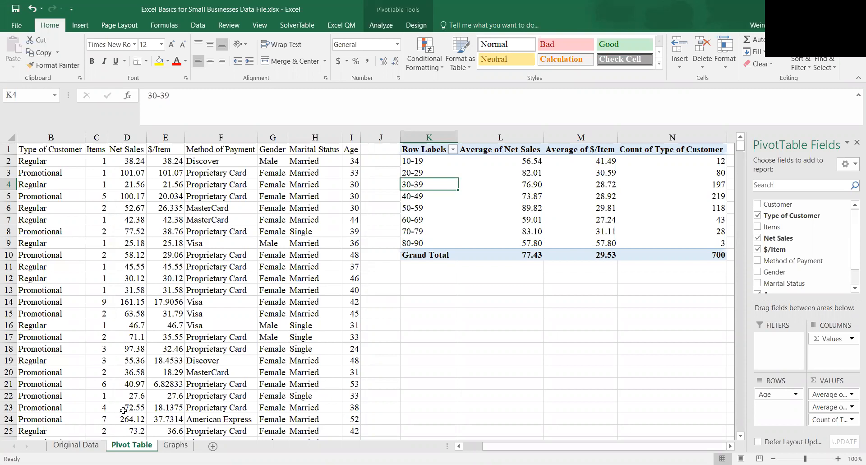
{"action": "right_click", "coordinate": [87, 445]}
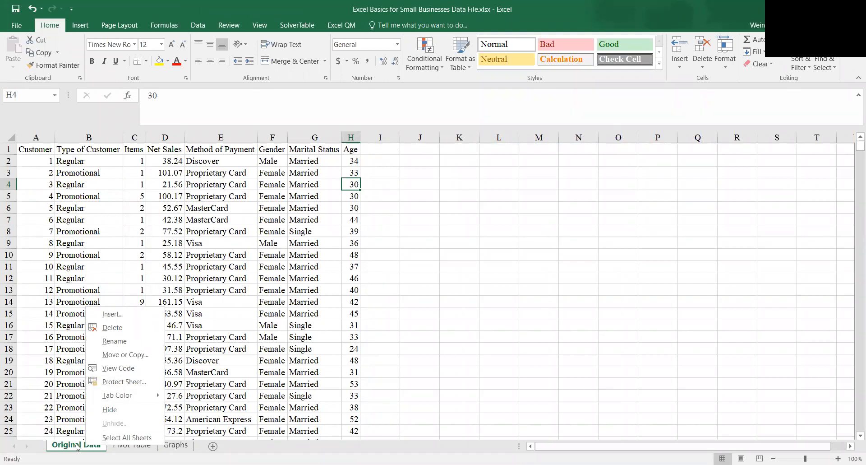
{"action": "left_click", "coordinate": [129, 360]}
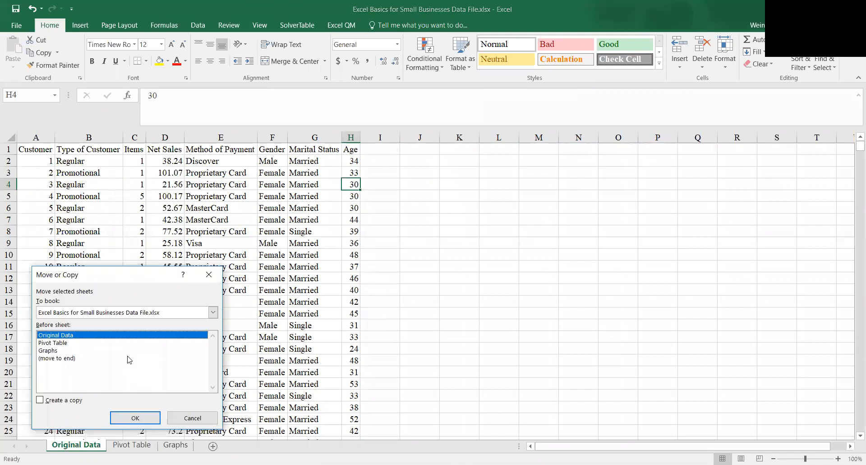
{"action": "left_click", "coordinate": [64, 359]}
{"action": "left_click", "coordinate": [40, 400]}
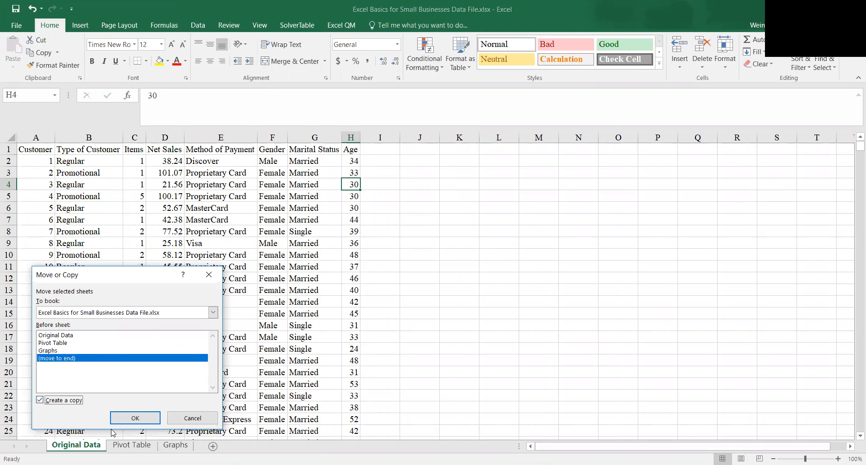
{"action": "left_click", "coordinate": [135, 418]}
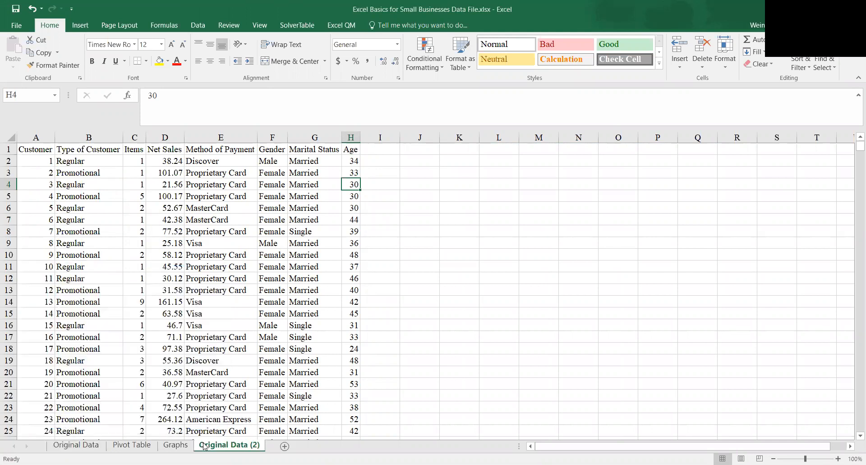
Step: Rename the copied data sheet as Scatter Plot
{"action": "right_click", "coordinate": [227, 447]}
{"action": "left_click", "coordinate": [257, 341]}
{"action": "type", "text": "Sc"}
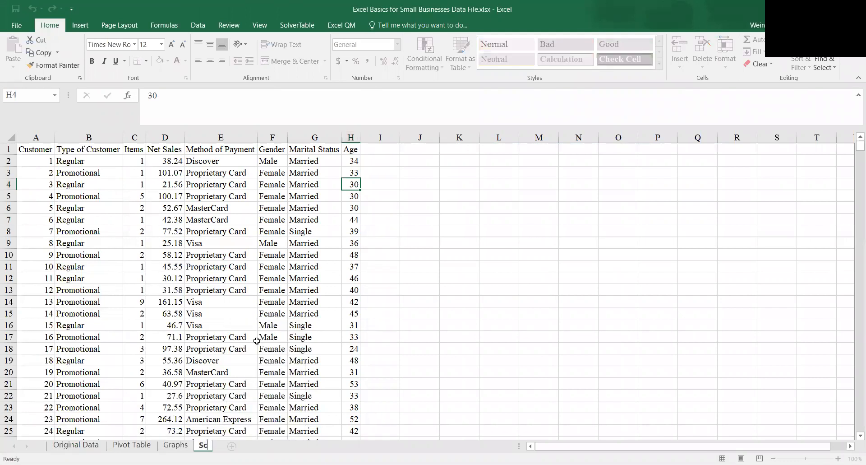
{"action": "type", "text": "atter Plot"}
{"action": "key", "text": "Return"}
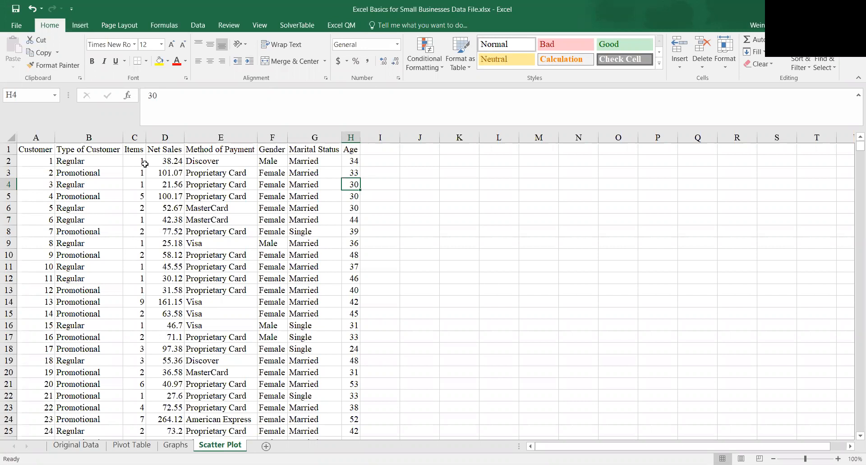
Step: Insert a markers-only scatter chart of the Items and Net Sales columns and place it beside the data near row 1
{"action": "left_click", "coordinate": [135, 137]}
{"action": "left_click_drag", "start_coordinate": [146, 135], "coordinate": [165, 137]}
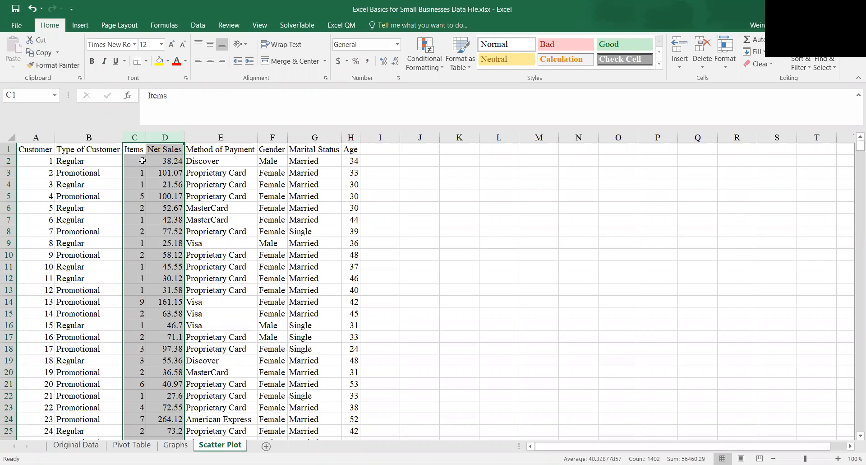
{"action": "left_click", "coordinate": [133, 136]}
{"action": "left_click_drag", "start_coordinate": [134, 135], "coordinate": [161, 130]}
{"action": "left_click", "coordinate": [85, 26]}
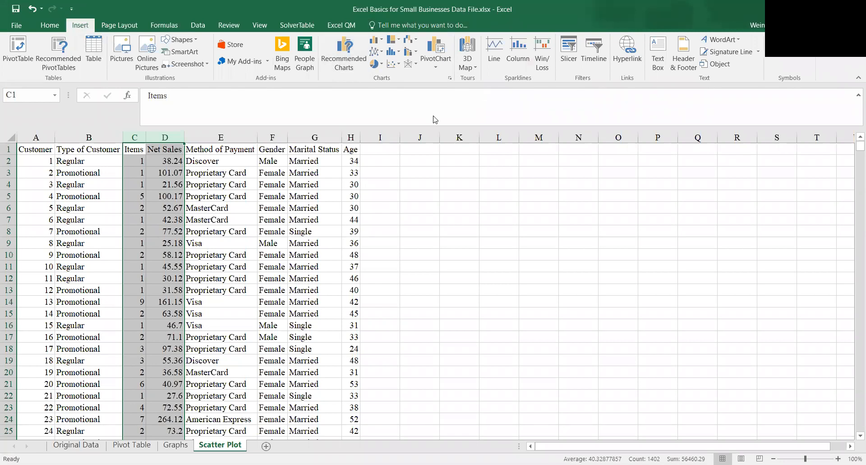
{"action": "left_click", "coordinate": [399, 64]}
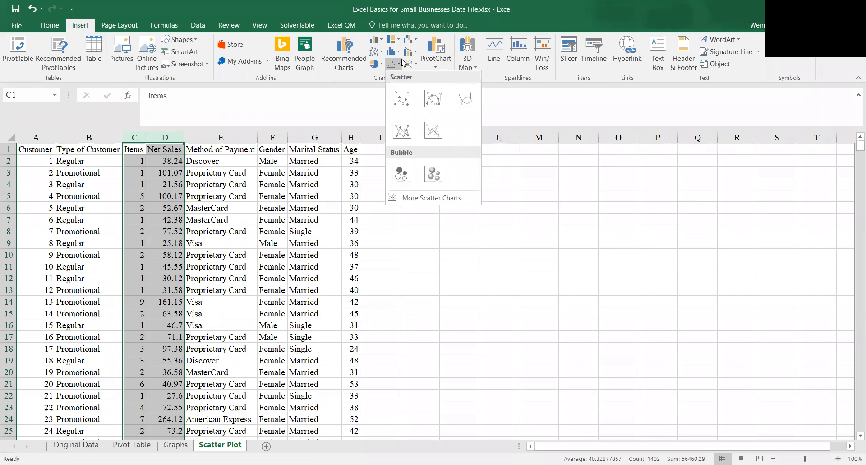
{"action": "left_click", "coordinate": [408, 104]}
{"action": "left_click_drag", "start_coordinate": [381, 212], "coordinate": [474, 147]}
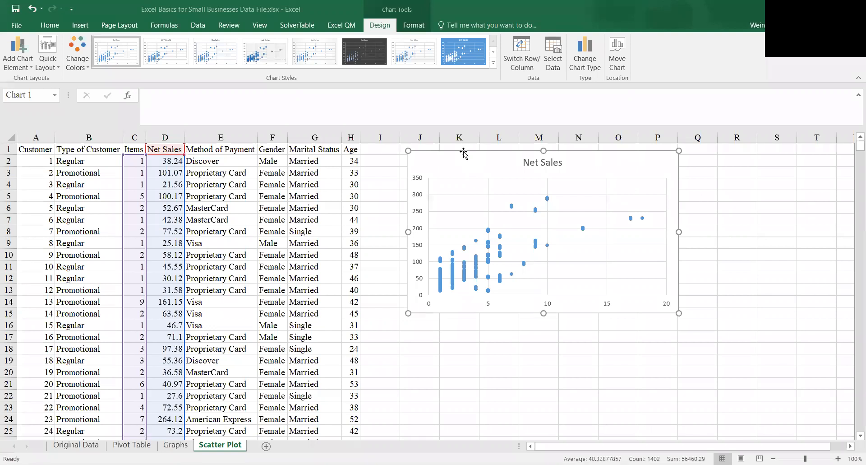
{"action": "left_click", "coordinate": [500, 332]}
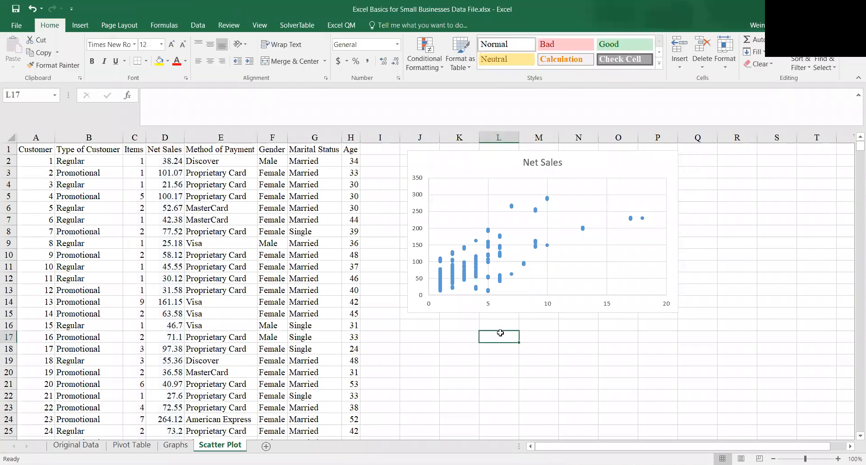
Step: Change the X values of the scatter chart's Net Sales series to the ages in H2:H701
{"action": "left_click", "coordinate": [500, 152]}
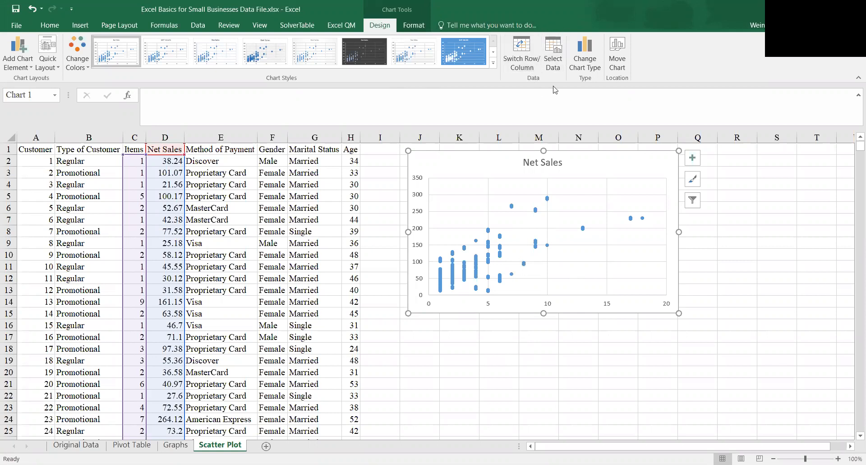
{"action": "left_click", "coordinate": [556, 50]}
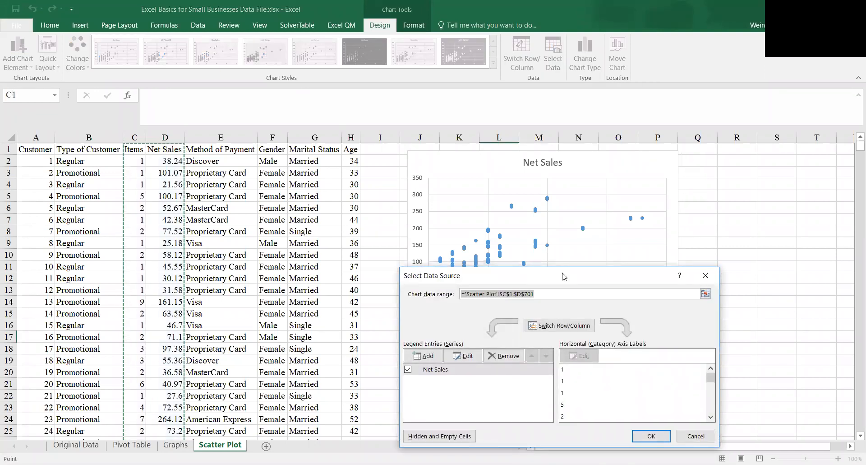
{"action": "left_click_drag", "start_coordinate": [564, 276], "coordinate": [422, 185]}
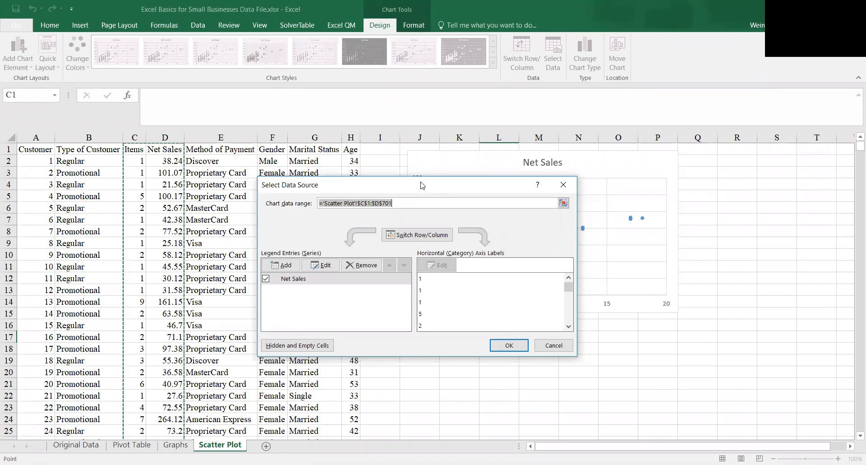
{"action": "left_click_drag", "start_coordinate": [420, 183], "coordinate": [573, 148]}
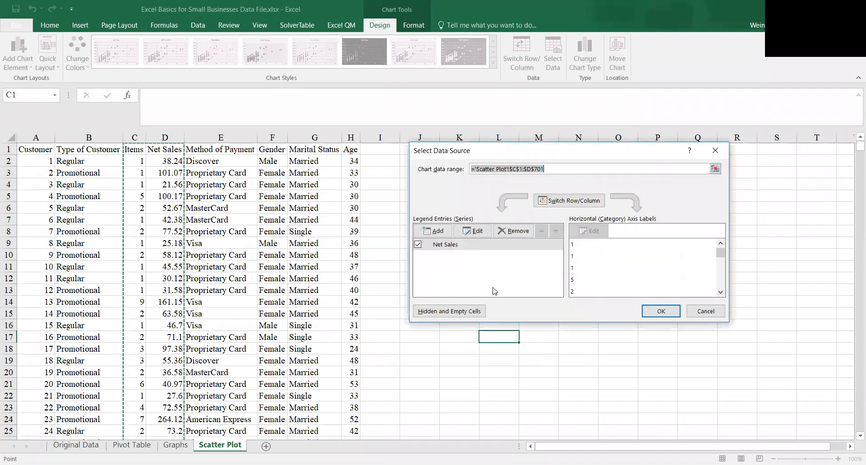
{"action": "left_click", "coordinate": [481, 231]}
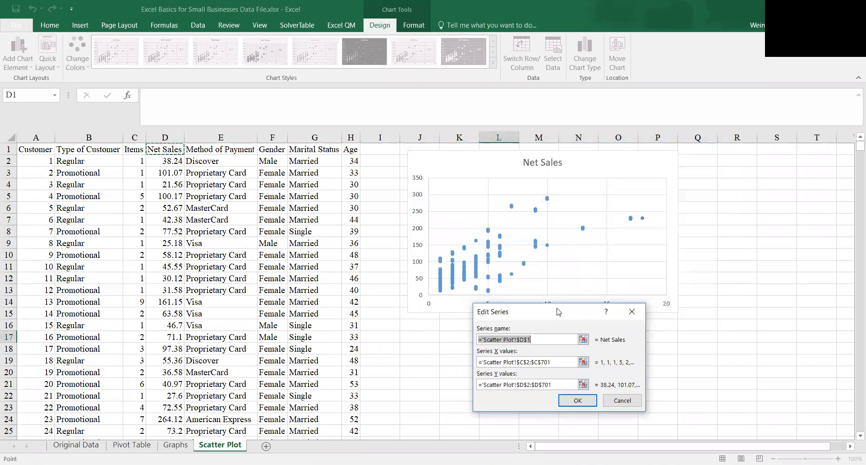
{"action": "left_click_drag", "start_coordinate": [559, 311], "coordinate": [668, 163]}
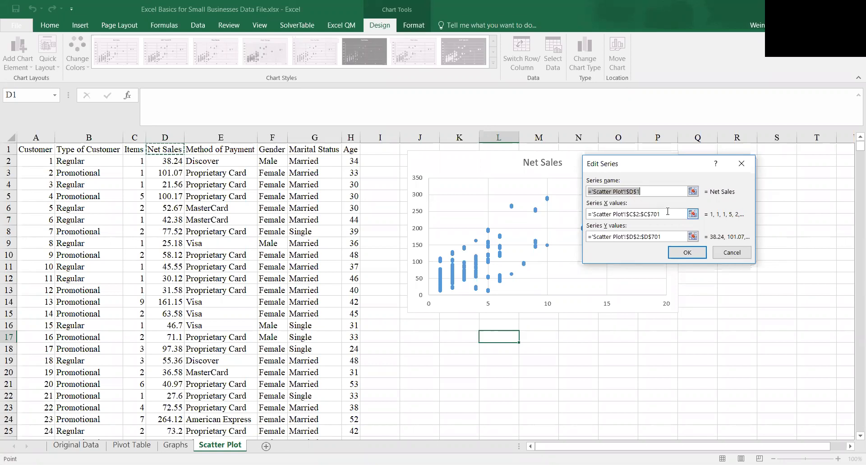
{"action": "left_click", "coordinate": [667, 211]}
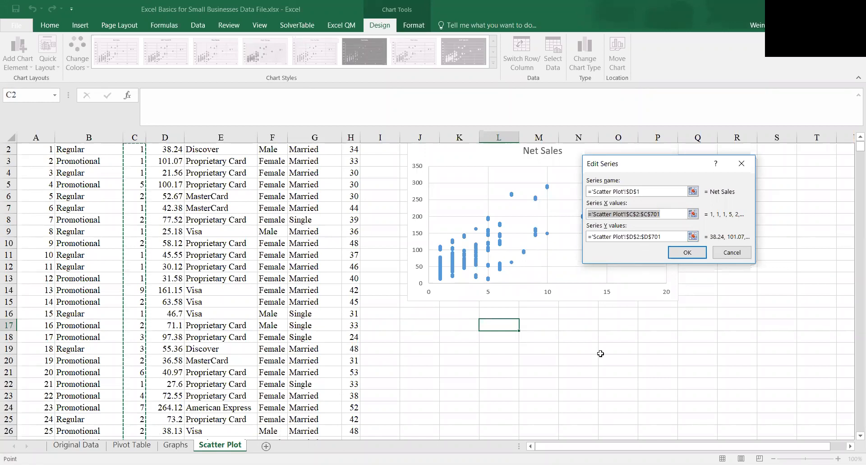
{"action": "key", "text": "BackSpace"}
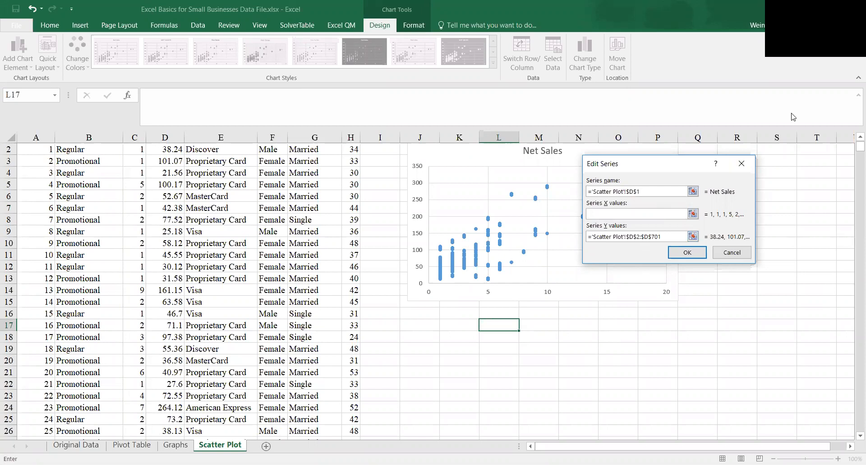
{"action": "scroll", "coordinate": [410, 204], "scroll_direction": "up", "scroll_amount": 1}
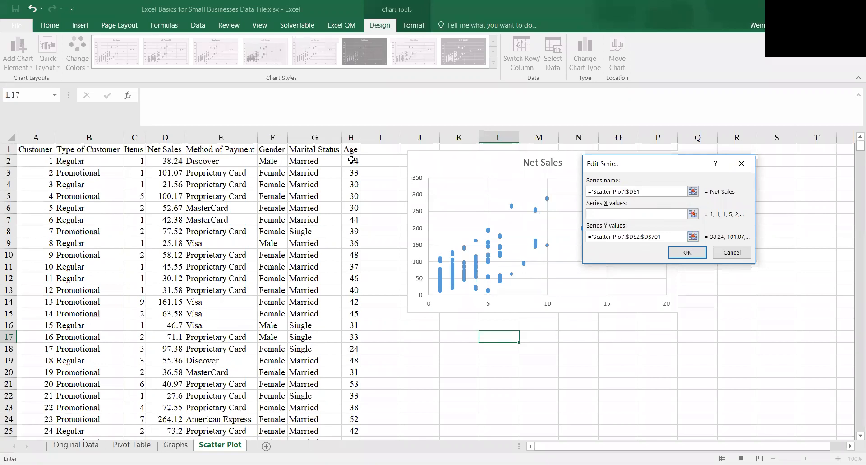
{"action": "left_click", "coordinate": [352, 160]}
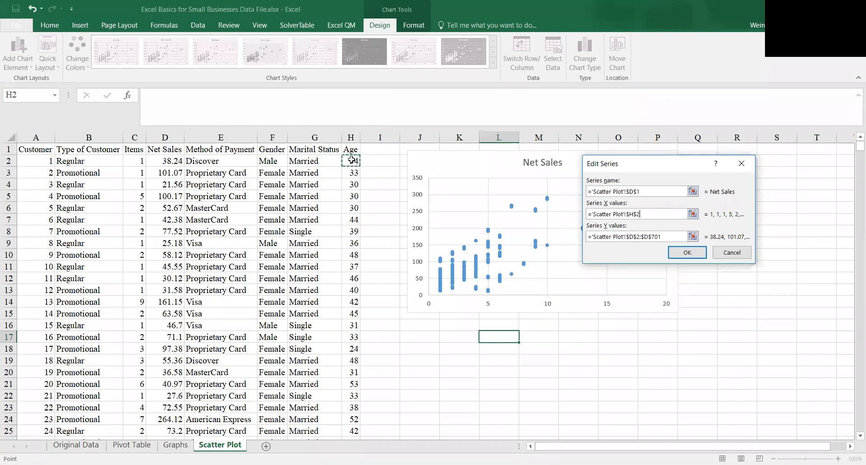
{"action": "left_click_drag", "start_coordinate": [352, 159], "coordinate": [352, 417]}
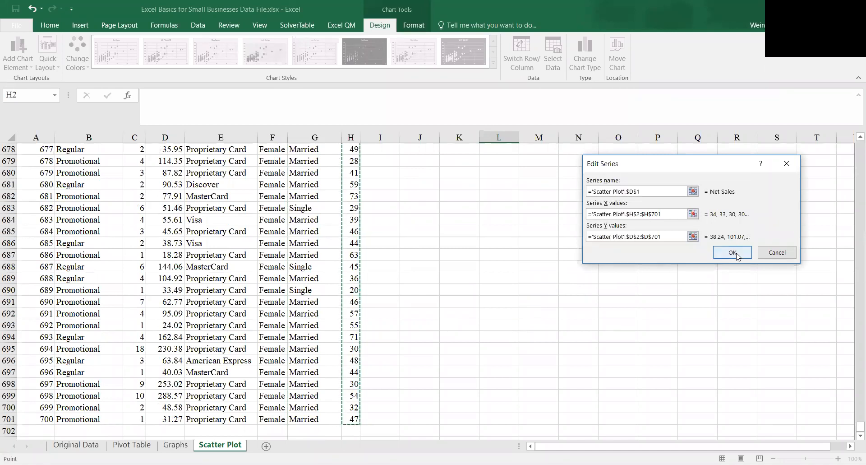
{"action": "key", "text": "Return"}
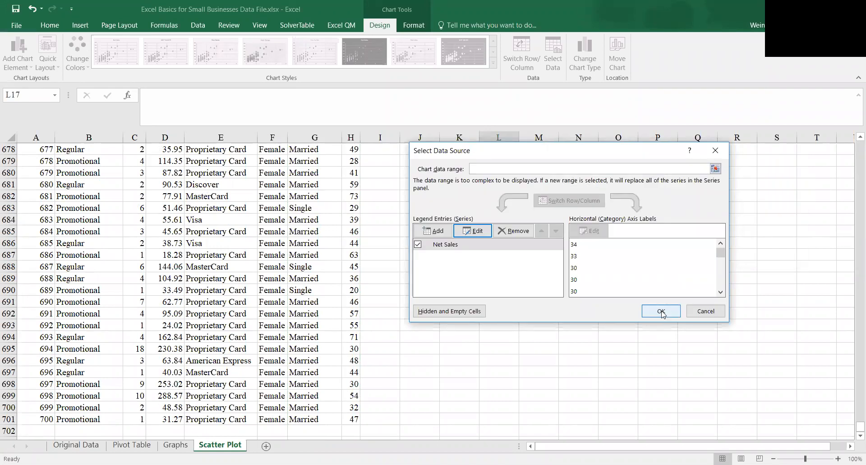
{"action": "left_click", "coordinate": [662, 313]}
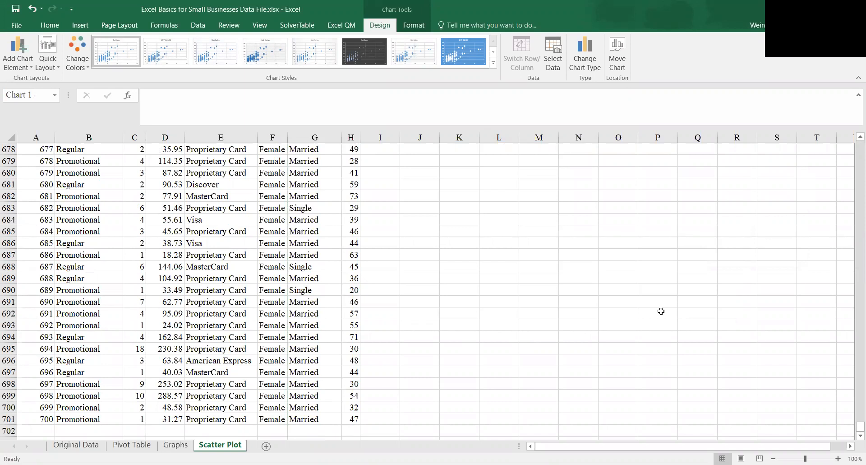
Step: Examine the updated scatter chart of net sales against age and the data ranges behind its series
{"action": "left_click", "coordinate": [504, 264]}
{"action": "key", "text": "Page_Up"}
{"action": "key", "text": "Page_Up"}
{"action": "key", "text": "Page_Up"}
{"action": "key", "text": "Page_Up"}
{"action": "key", "text": "Page_Up"}
{"action": "key", "text": "Page_Up"}
{"action": "key", "text": "Page_Up"}
{"action": "key", "text": "Page_Up"}
{"action": "key", "text": "Page_Up"}
{"action": "key", "text": "Page_Up"}
{"action": "key", "text": "Page_Up"}
{"action": "key", "text": "Page_Up"}
{"action": "key", "text": "Page_Up"}
{"action": "key", "text": "Page_Up"}
{"action": "key", "text": "Page_Up"}
{"action": "key", "text": "Page_Up"}
{"action": "key", "text": "Page_Up"}
{"action": "key", "text": "Page_Up"}
{"action": "key", "text": "Page_Up"}
{"action": "key", "text": "Page_Up"}
{"action": "key", "text": "Page_Up"}
{"action": "key", "text": "Page_Up"}
{"action": "key", "text": "Page_Up"}
{"action": "key", "text": "Page_Up"}
{"action": "key", "text": "Page_Up"}
{"action": "key", "text": "Page_Up"}
{"action": "key", "text": "Page_Up"}
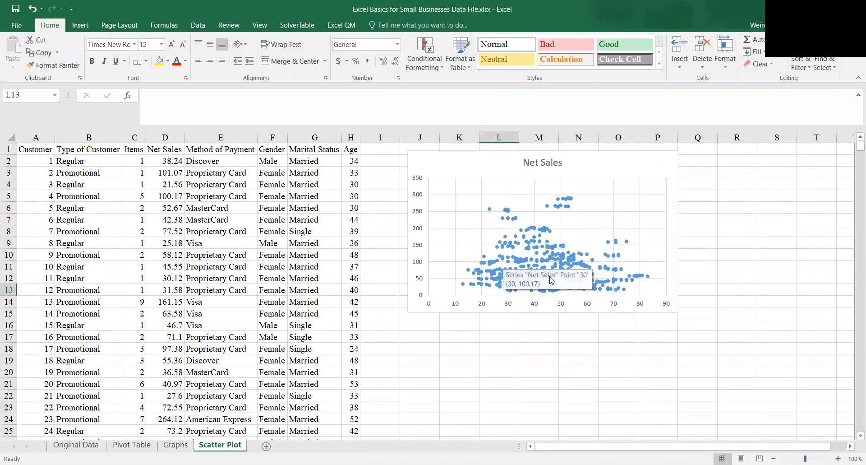
{"action": "left_click", "coordinate": [551, 279]}
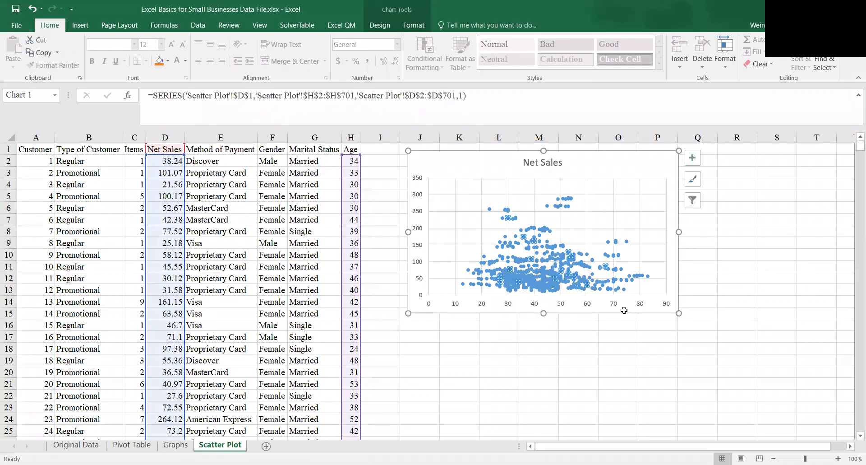
{"action": "left_click", "coordinate": [546, 356]}
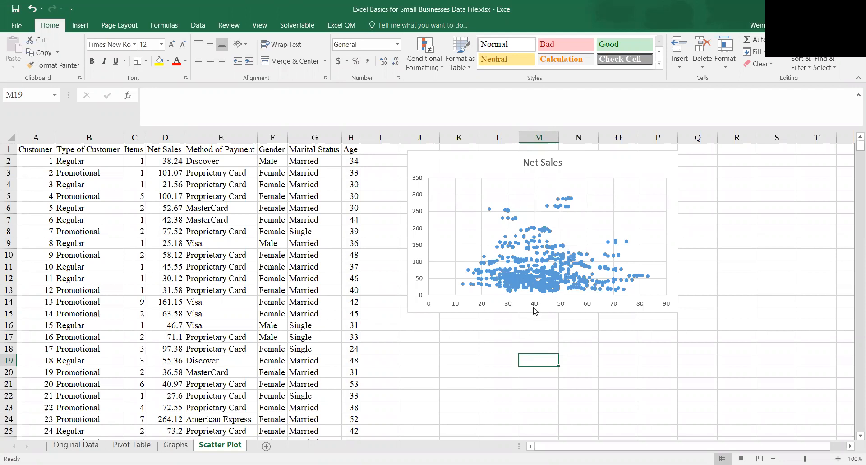
Step: Compare the age-group averages on the Pivot Table sheet with the points in the scatter chart
{"action": "left_click", "coordinate": [131, 444]}
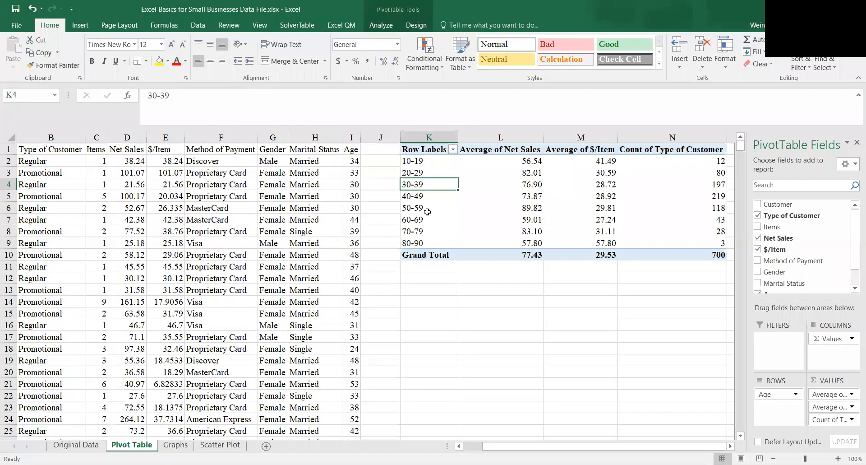
{"action": "left_click", "coordinate": [227, 445]}
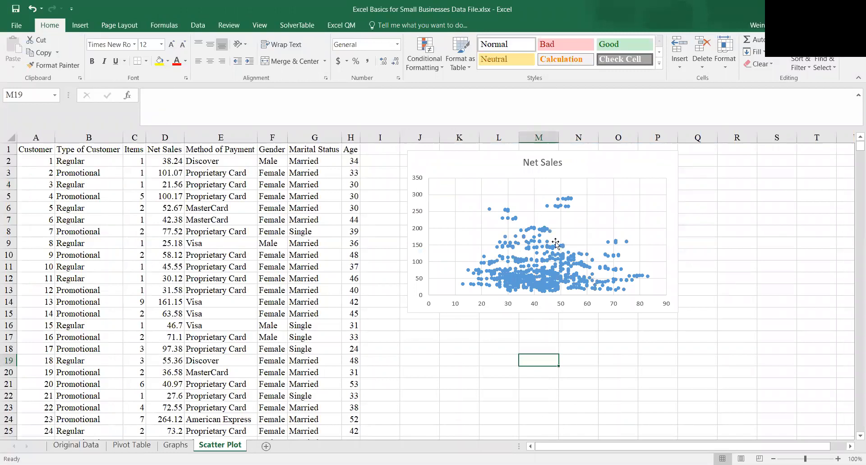
{"action": "mouse_move", "coordinate": [564, 277]}
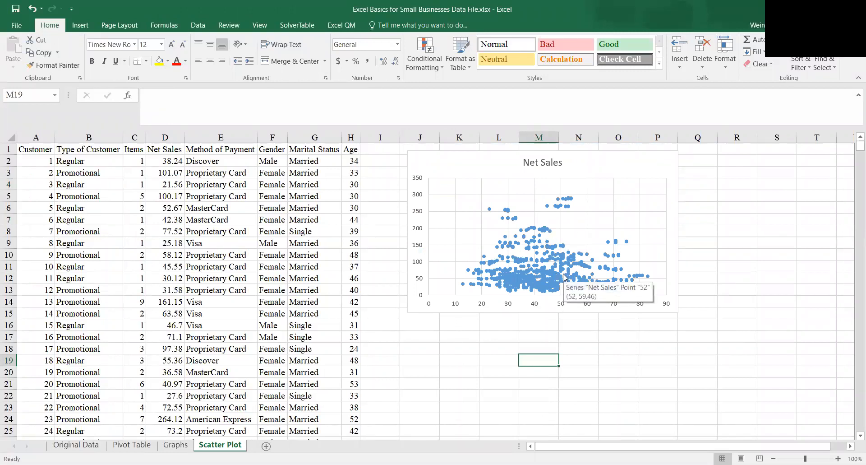